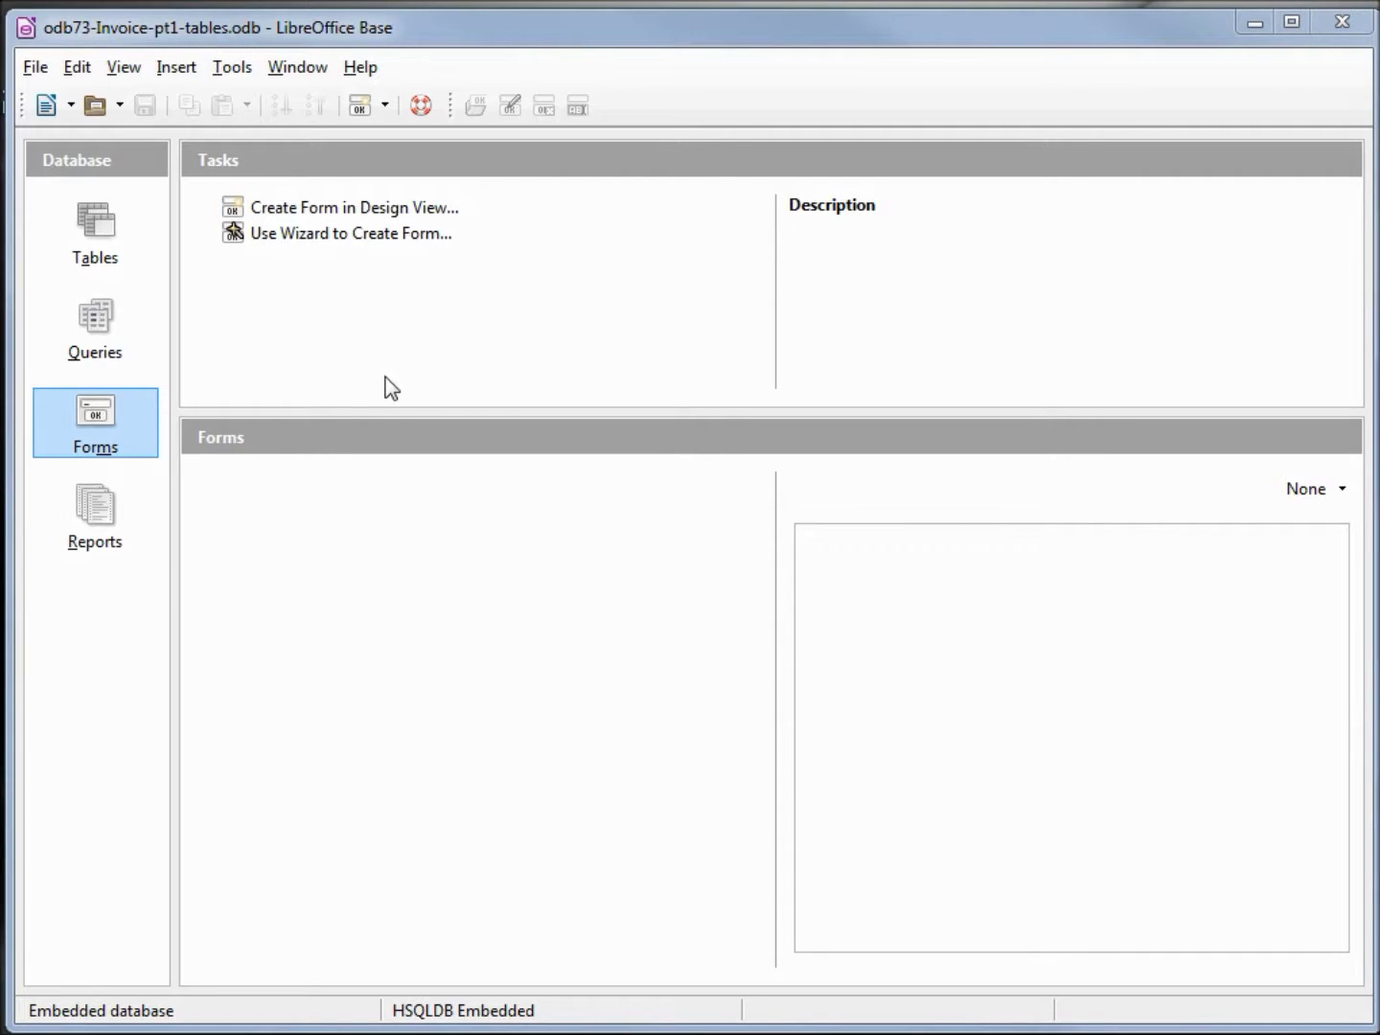
Bring the Invoice Design drawing into view in LibreOffice Draw
mouse_move(1379, 230)
left_mouse_down()
mouse_move(1378, 136)
mouse_move(1125, 49)
mouse_move(909, 34)
left_mouse_up()
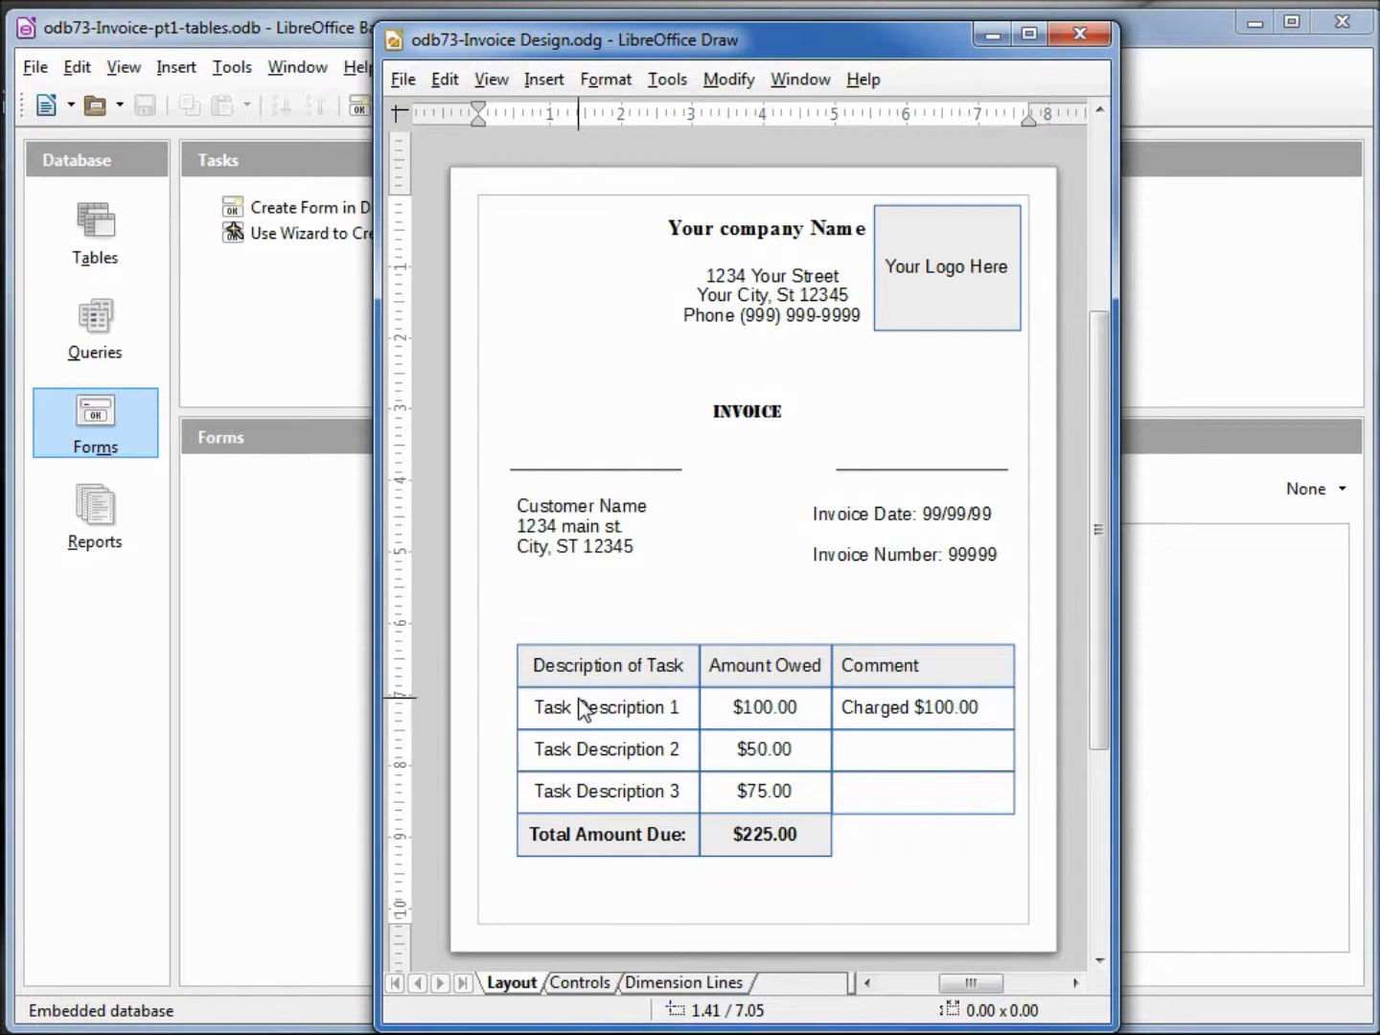
Close the invoice drawing and start the Table Wizard with the Customers sample table
left_click(1062, 40)
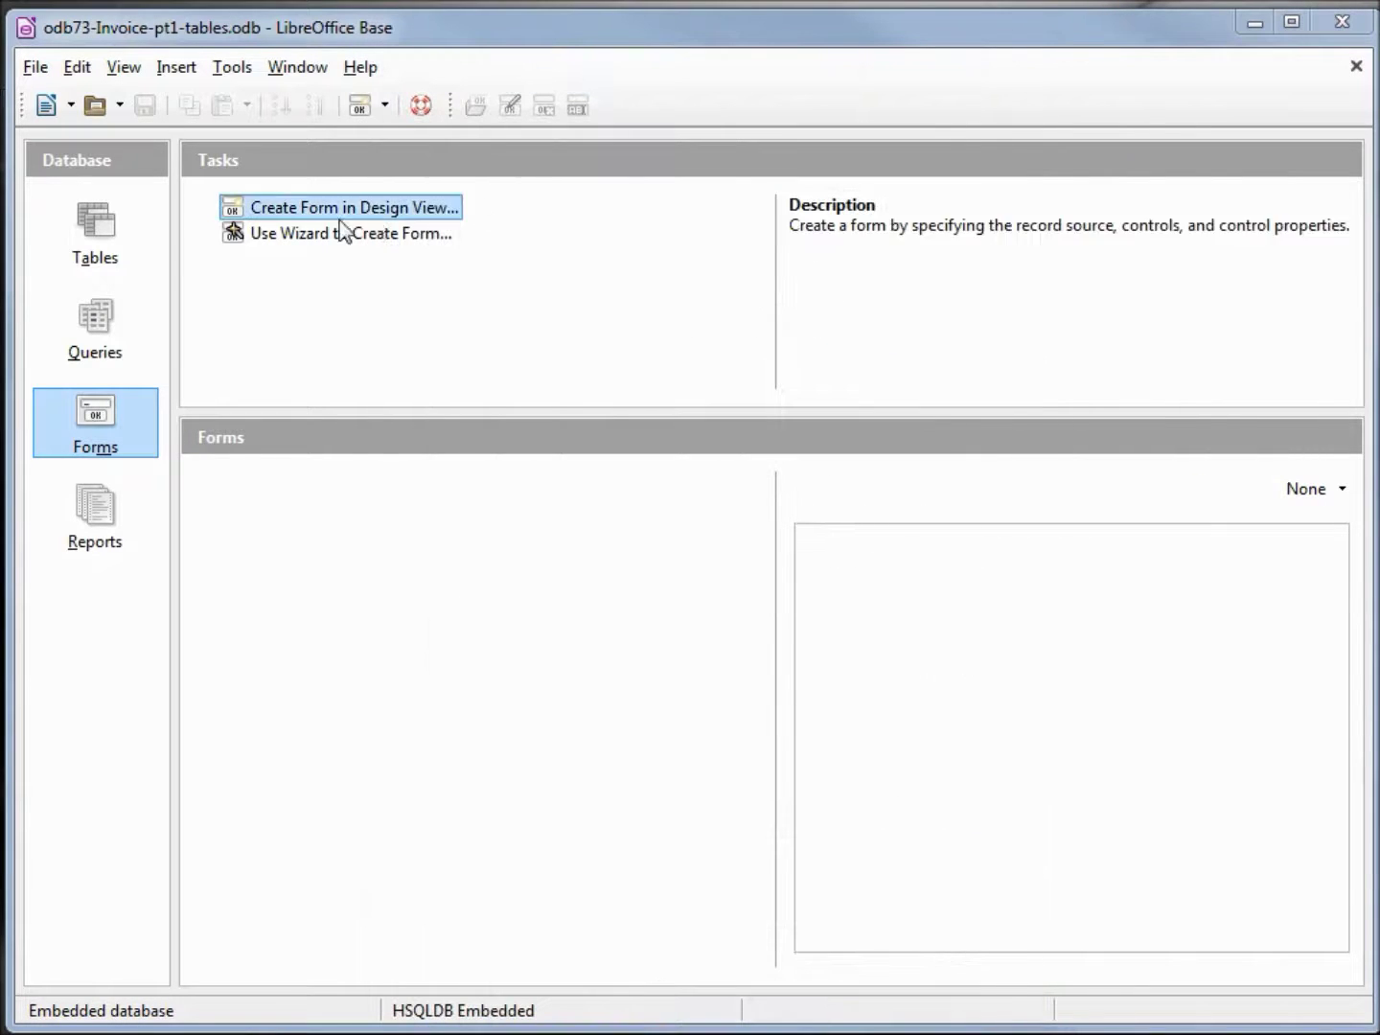
left_click(109, 245)
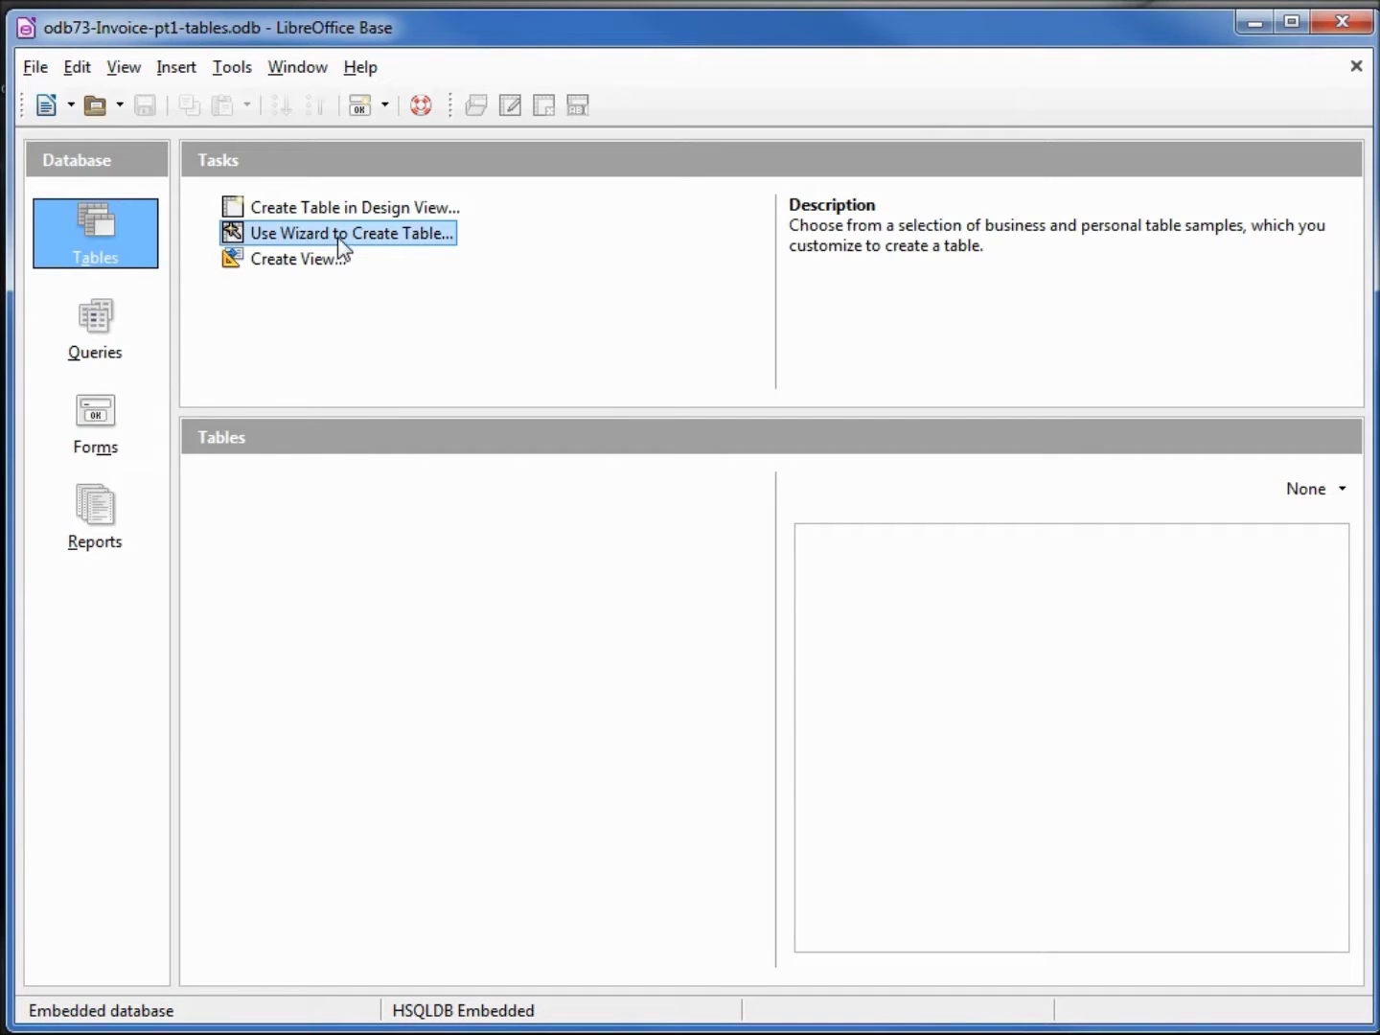
left_click(338, 240)
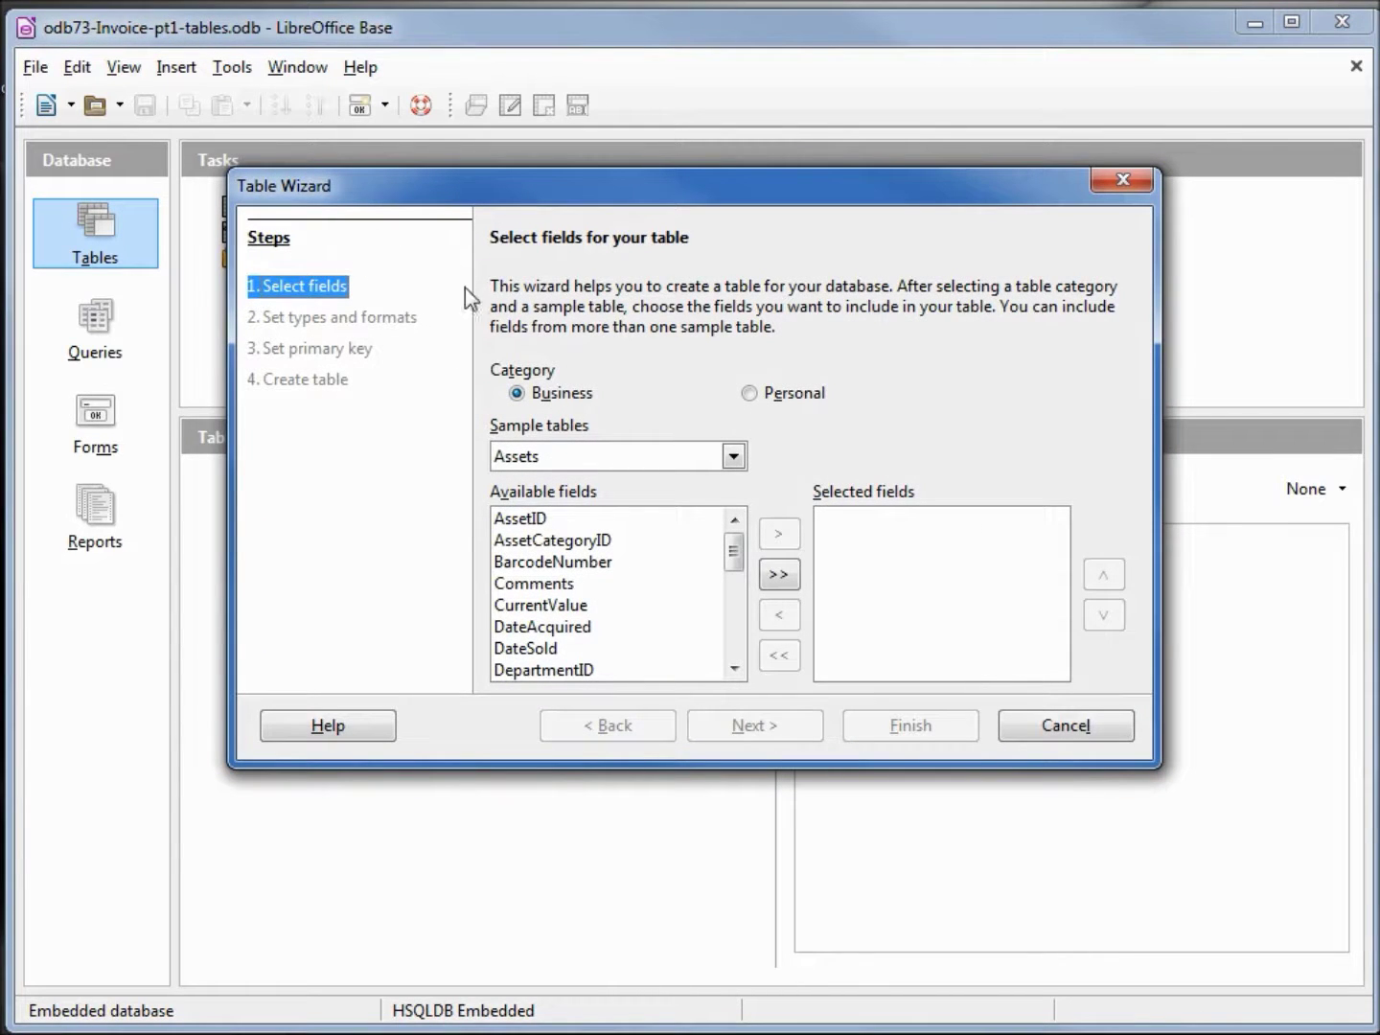
left_click(735, 457)
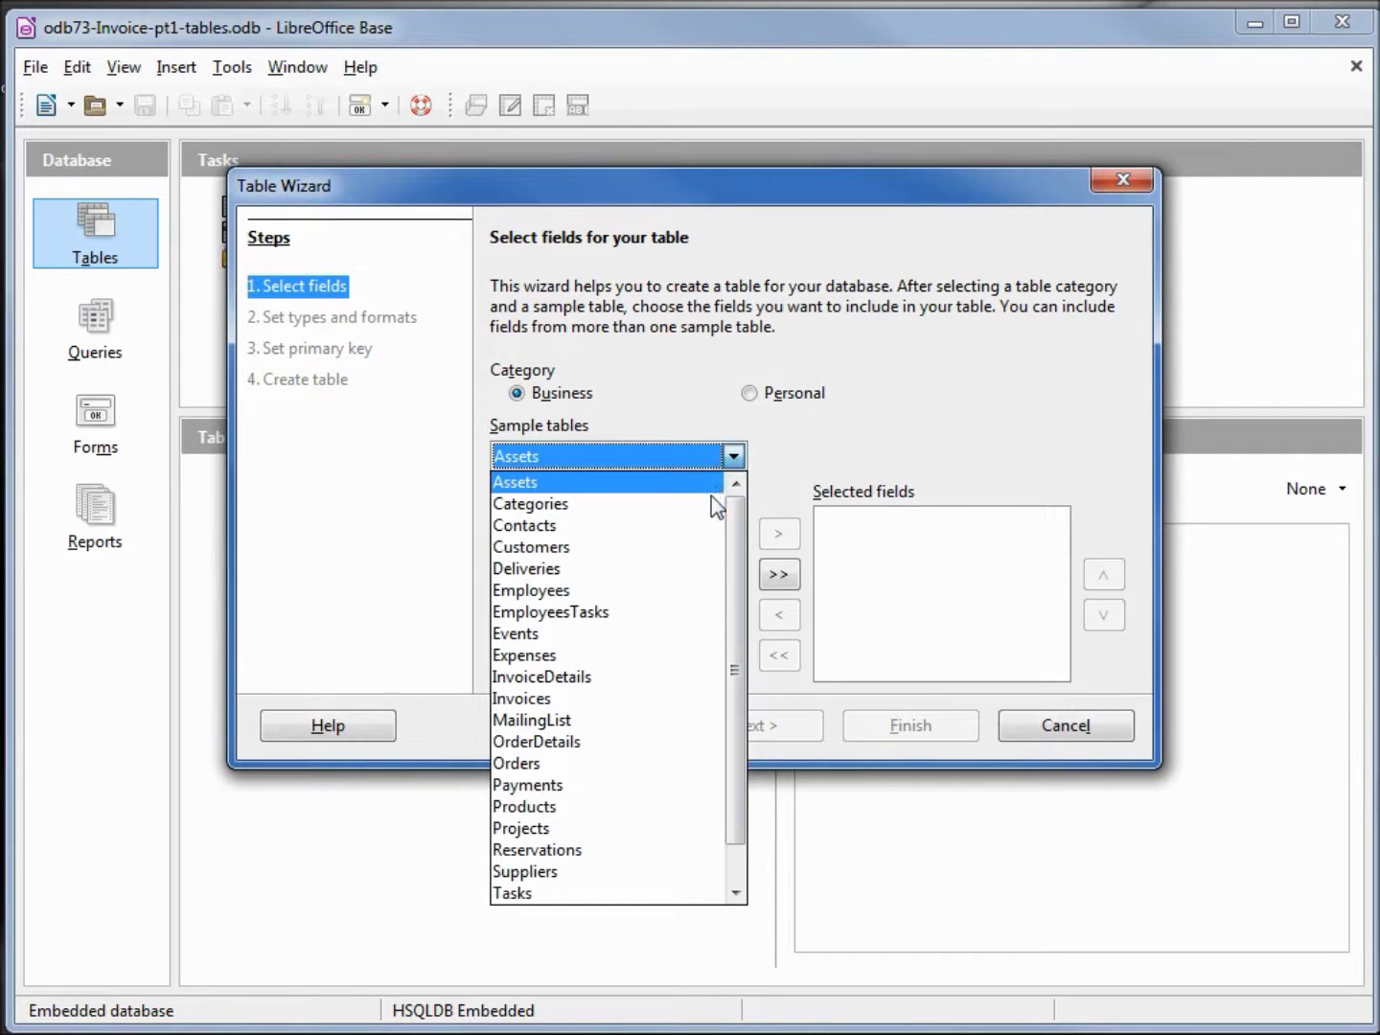
left_click(587, 548)
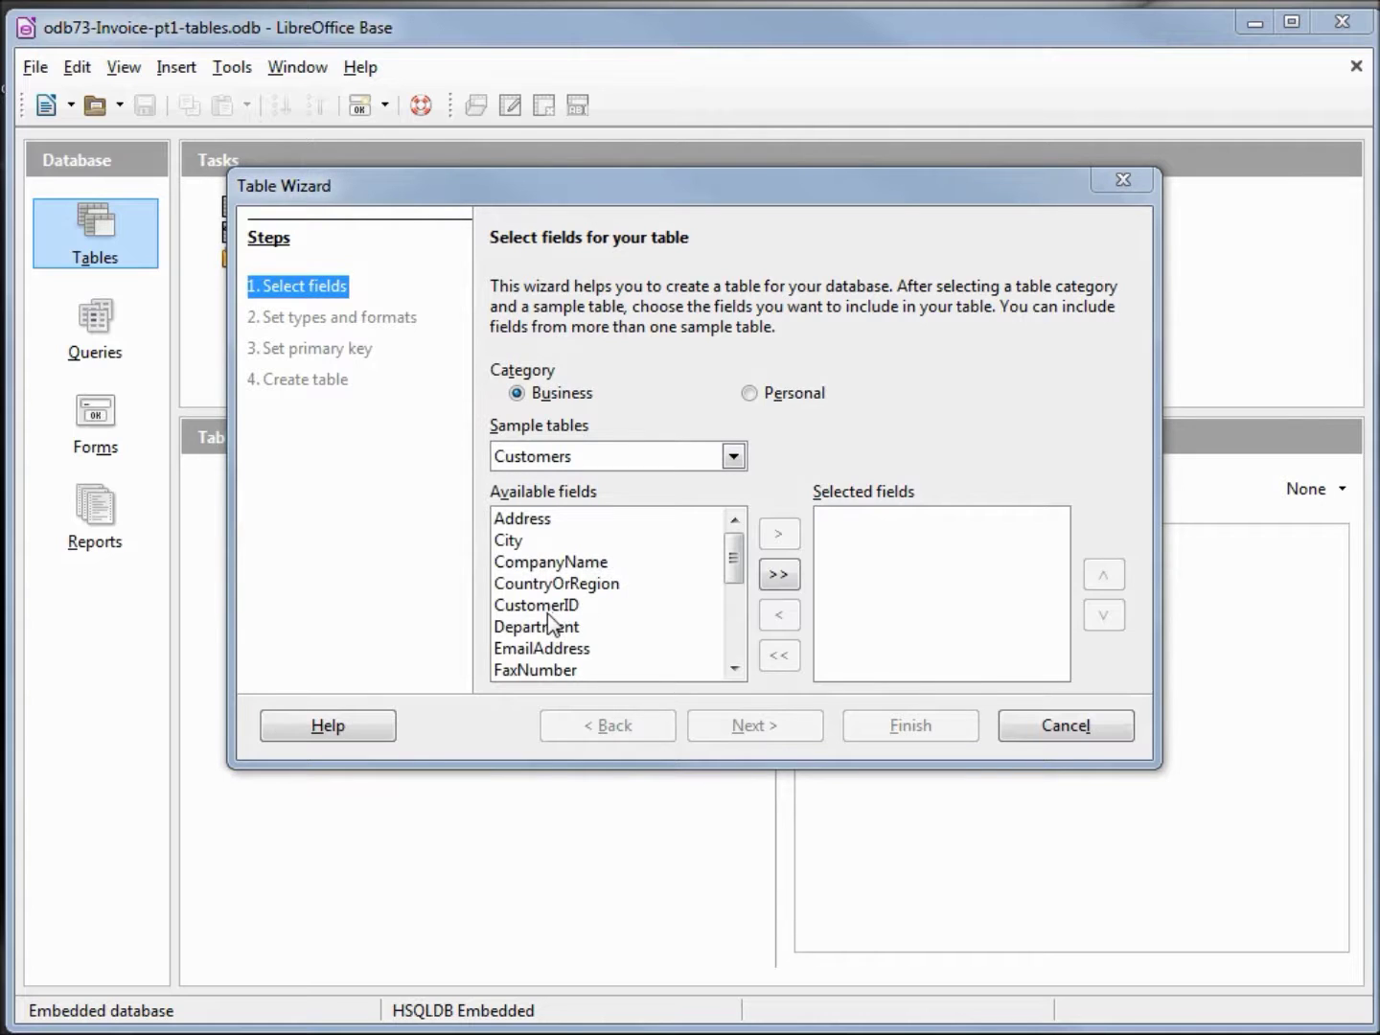
Add CustomerID, CompanyName, Address and City to the new table's selected fields
left_click(661, 604)
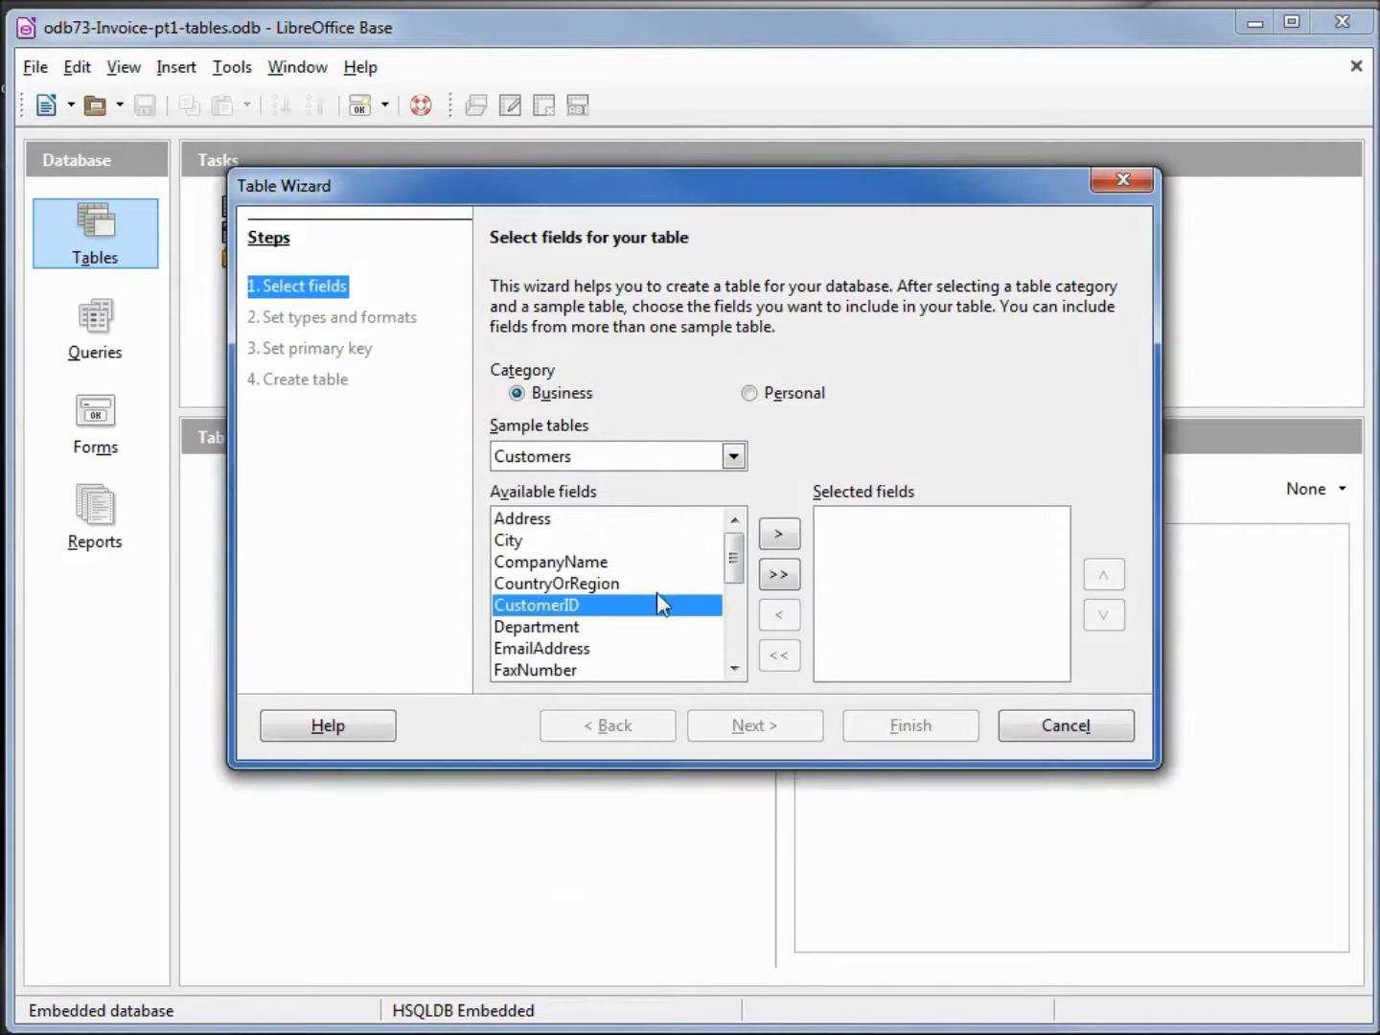
left_click(781, 536)
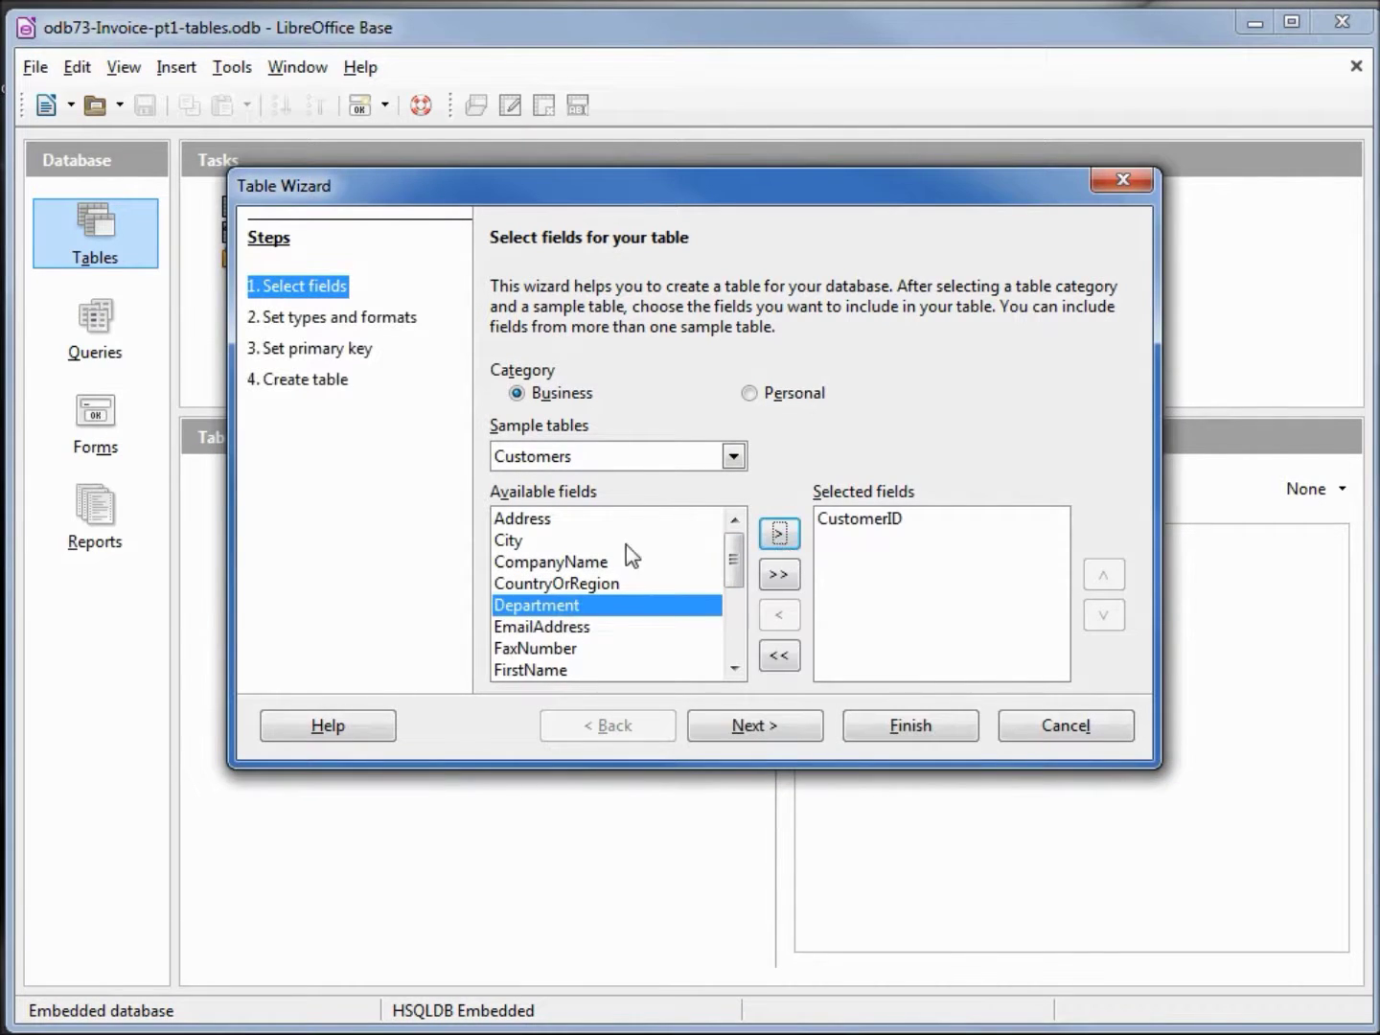
left_click(567, 565)
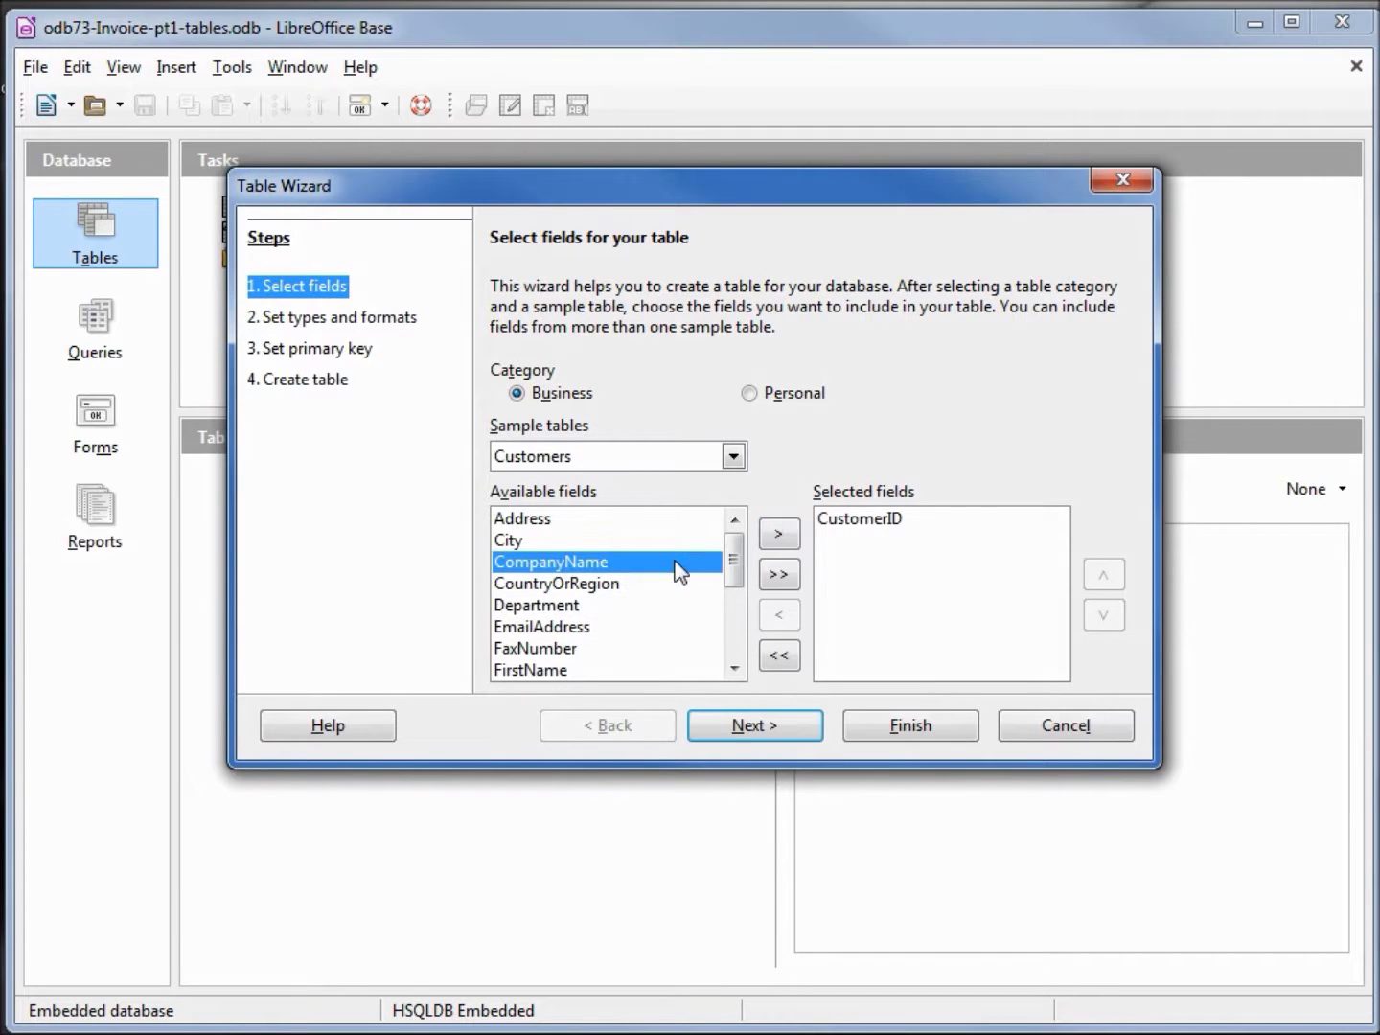
left_click(779, 534)
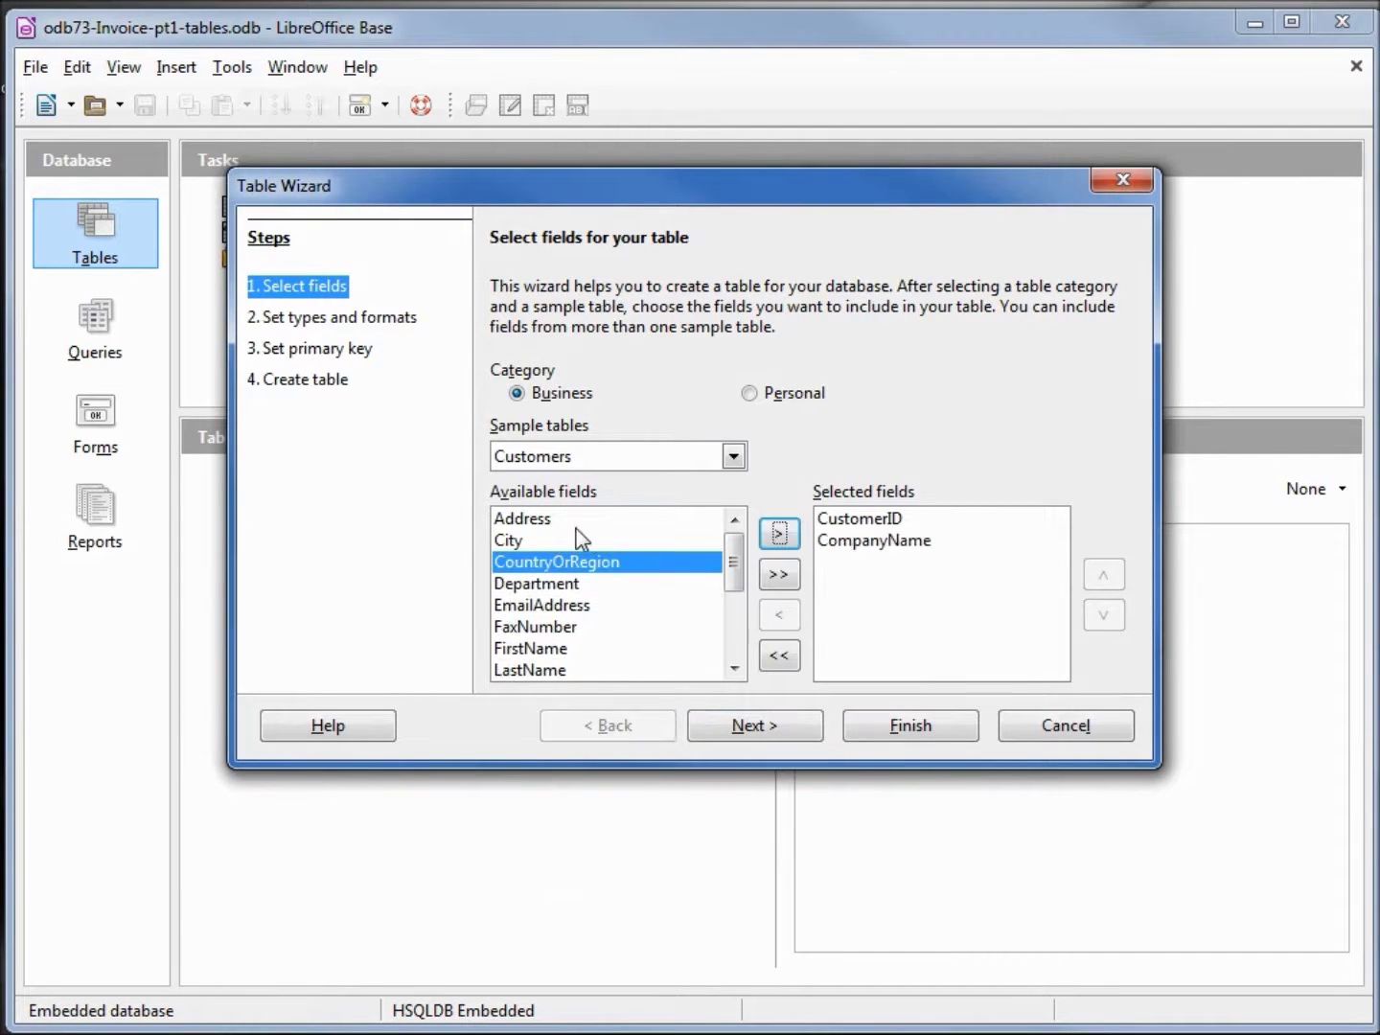
left_click(538, 523)
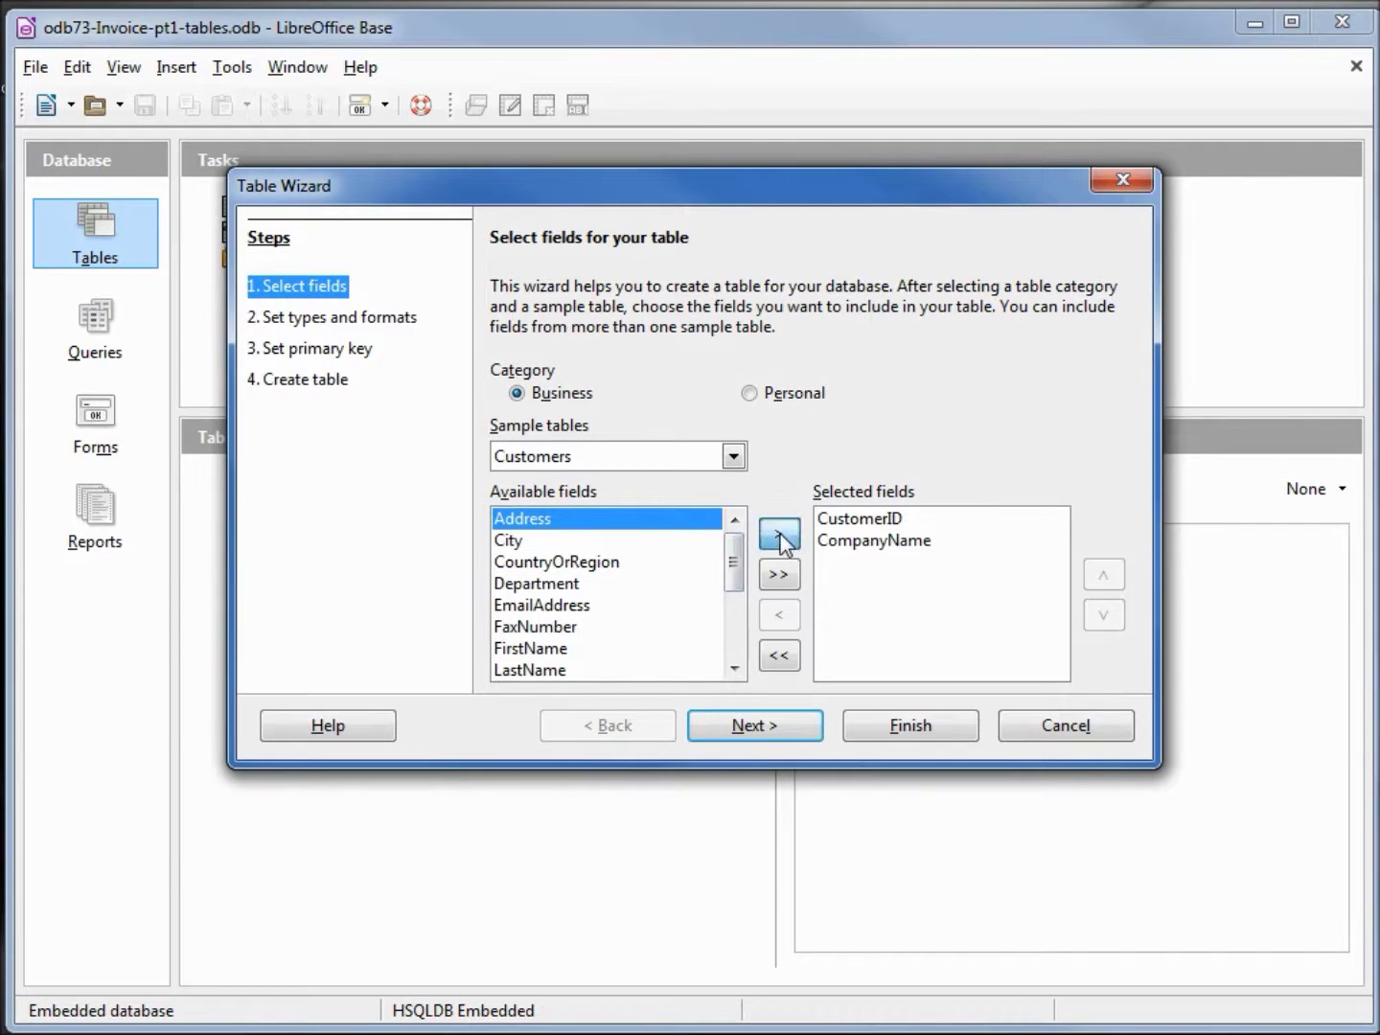
left_click(779, 536)
left_click(780, 534)
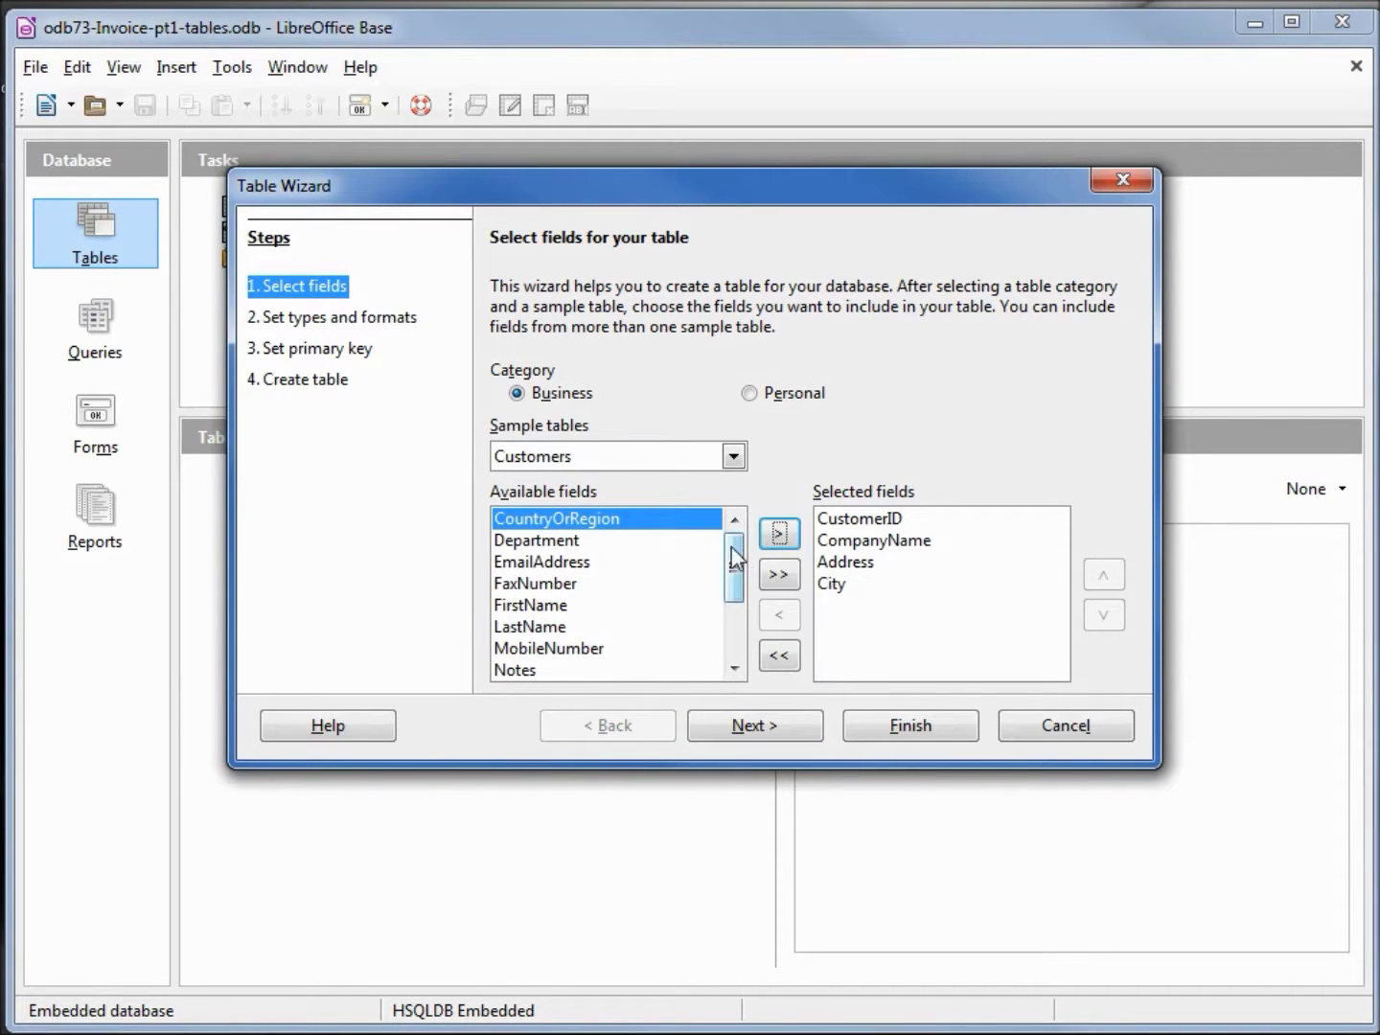
left_click_drag(735, 555, 721, 586)
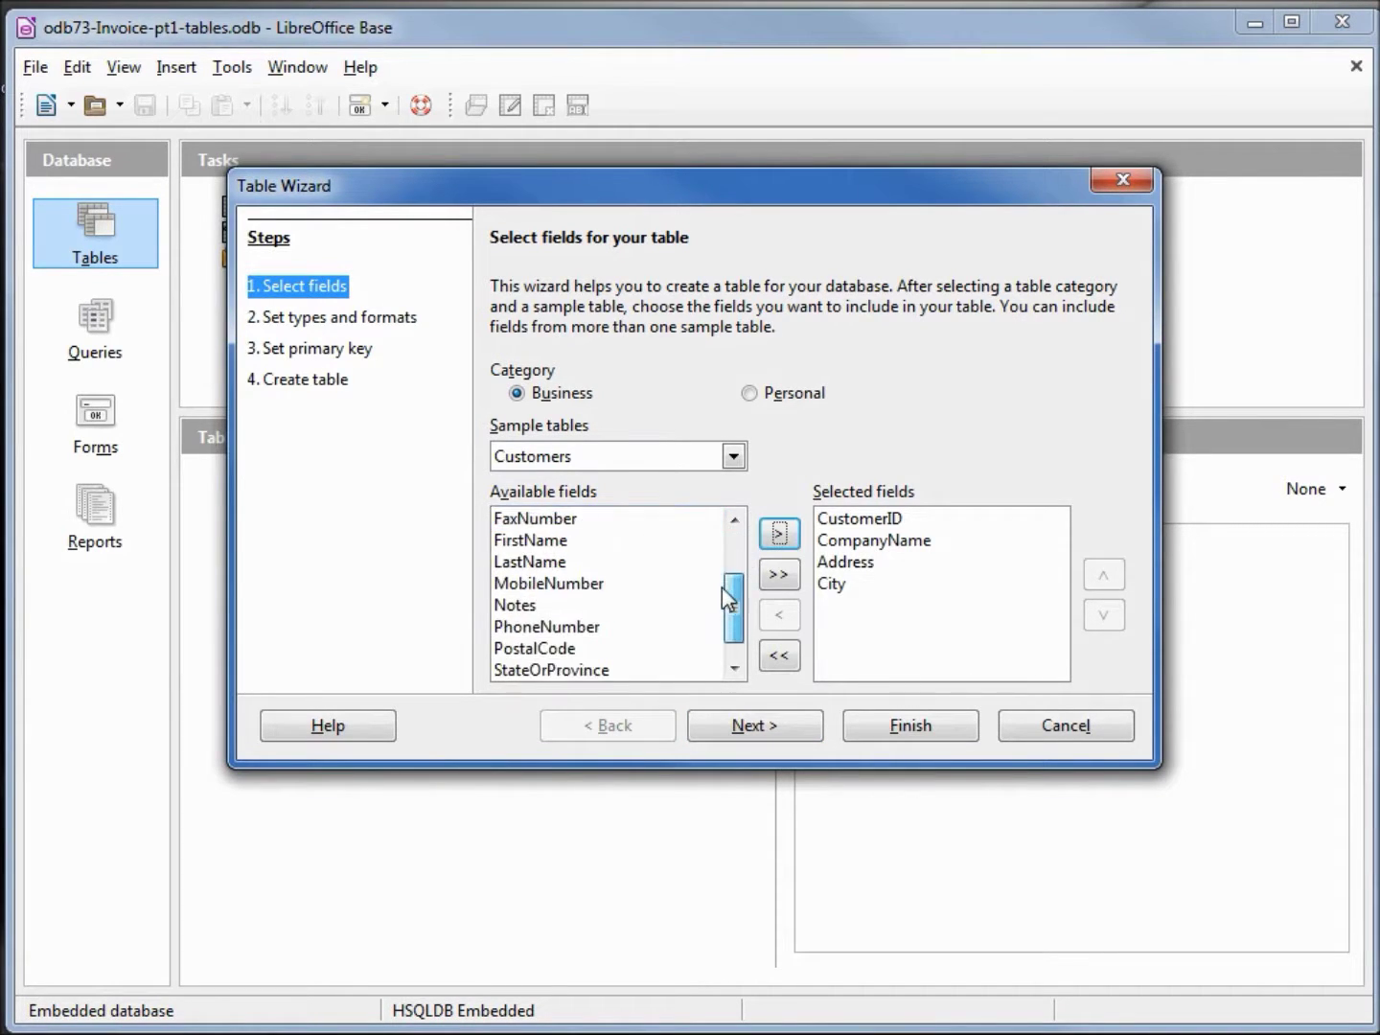
Add StateOrProvince, PostalCode, CountryOrRegion, PhoneNumber, EmailAddress and Notes, then advance to field types
left_click(560, 671)
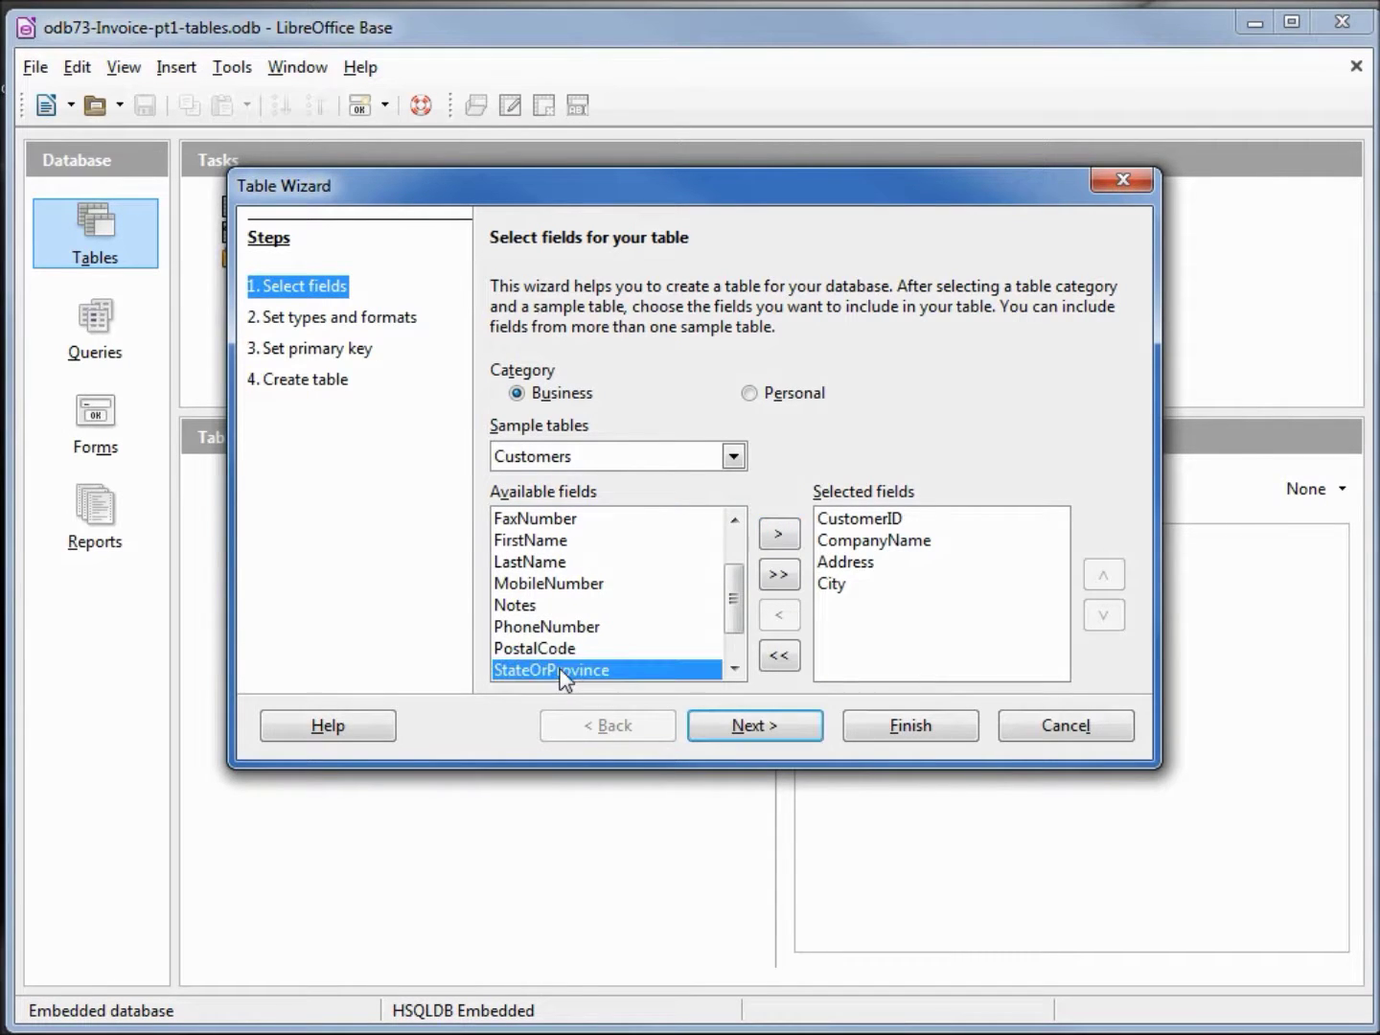
left_click(779, 538)
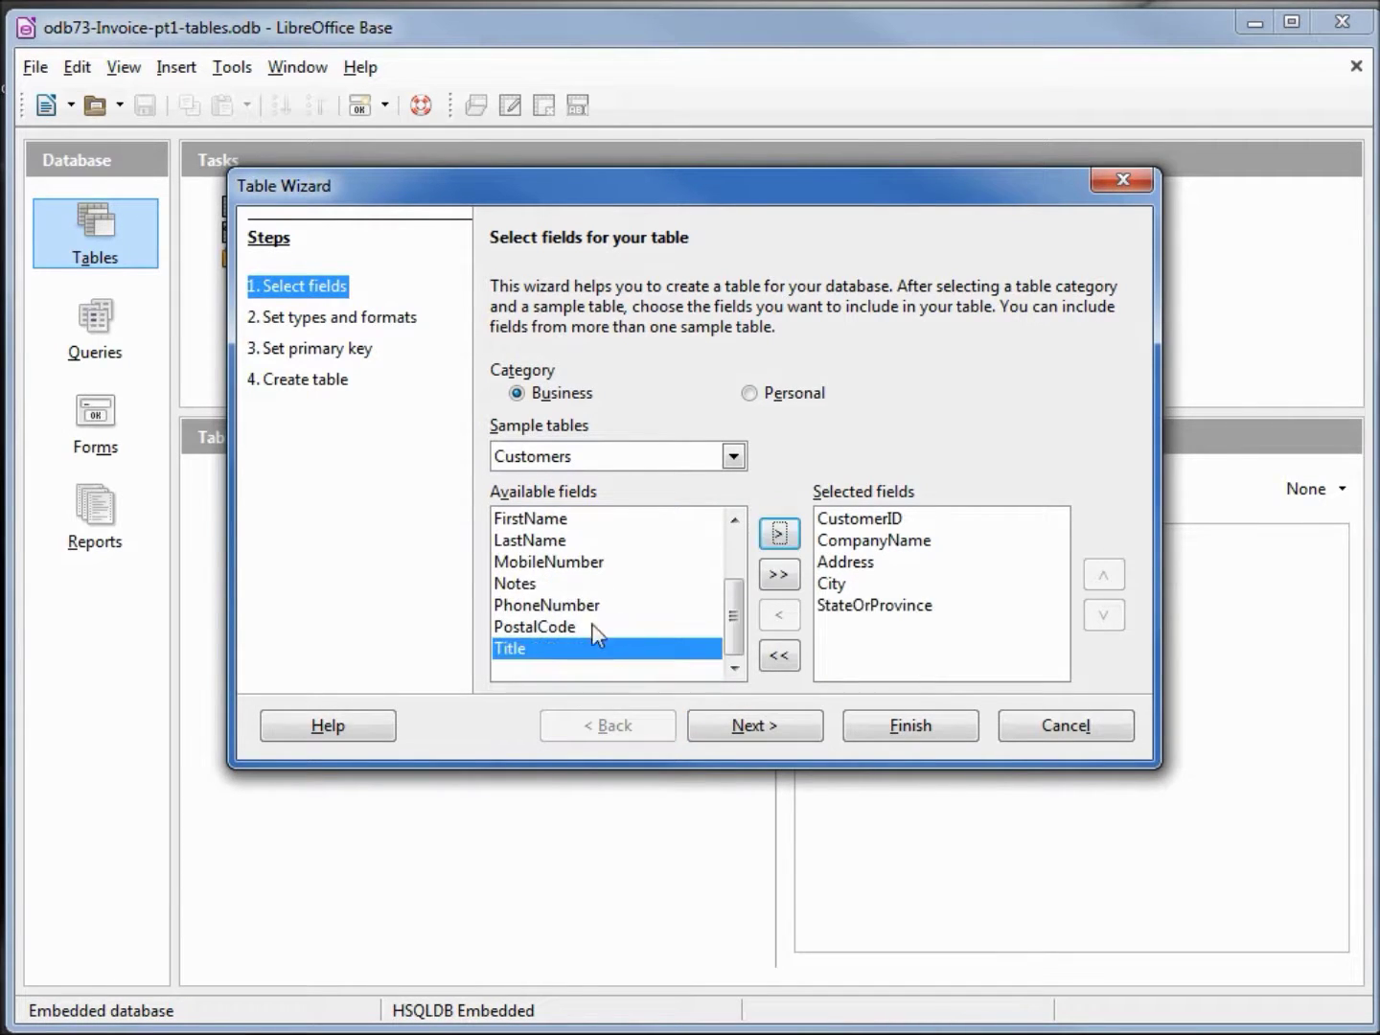
double_click(552, 627)
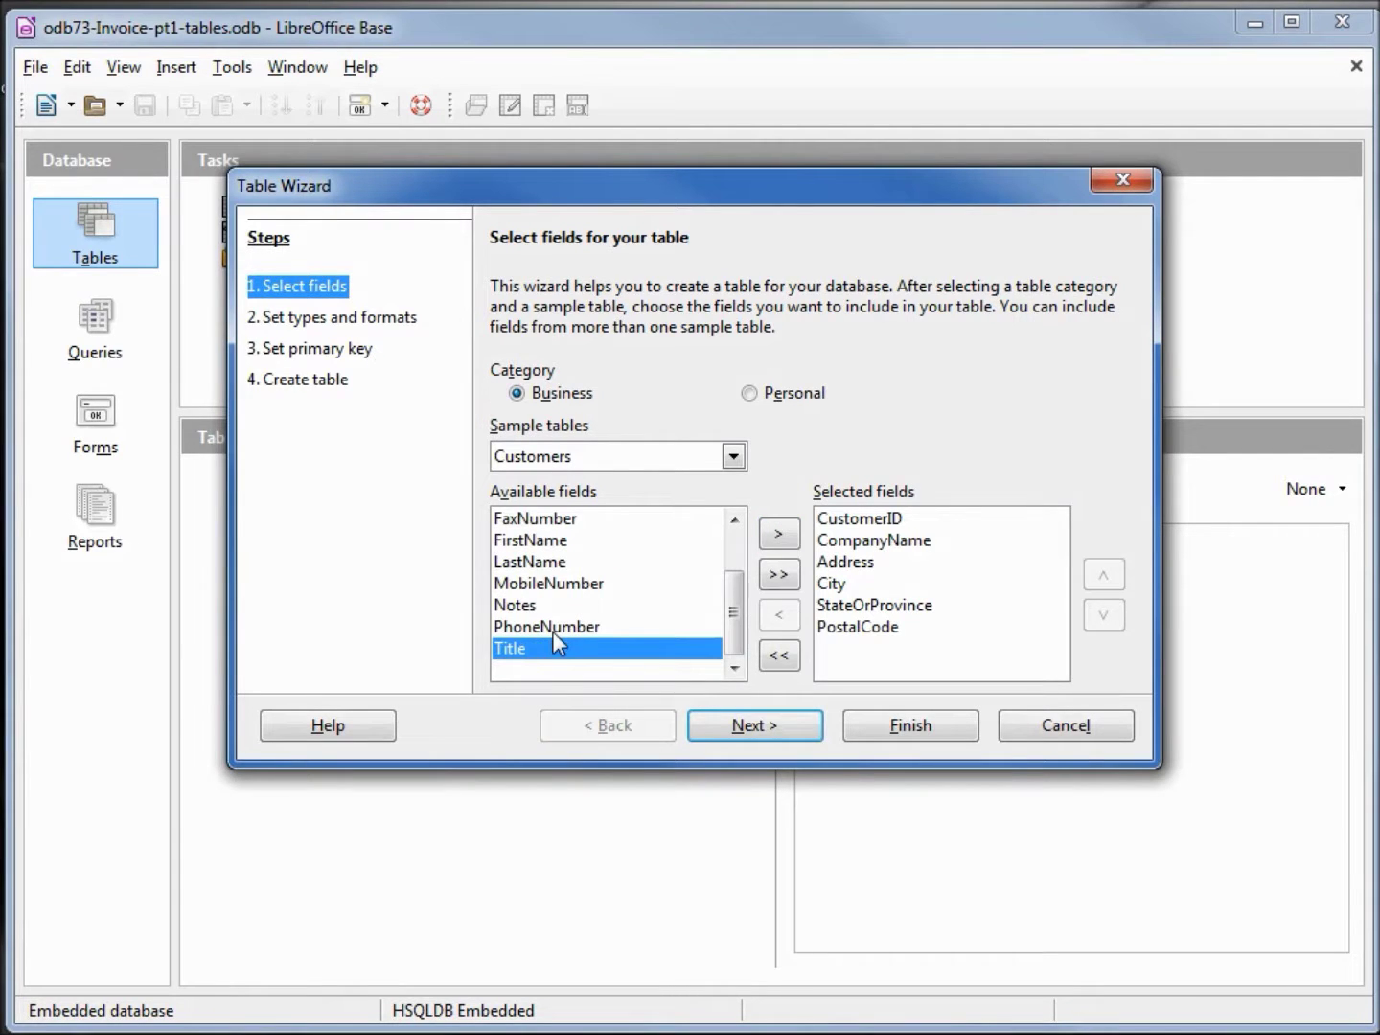
left_click_drag(739, 614, 735, 534)
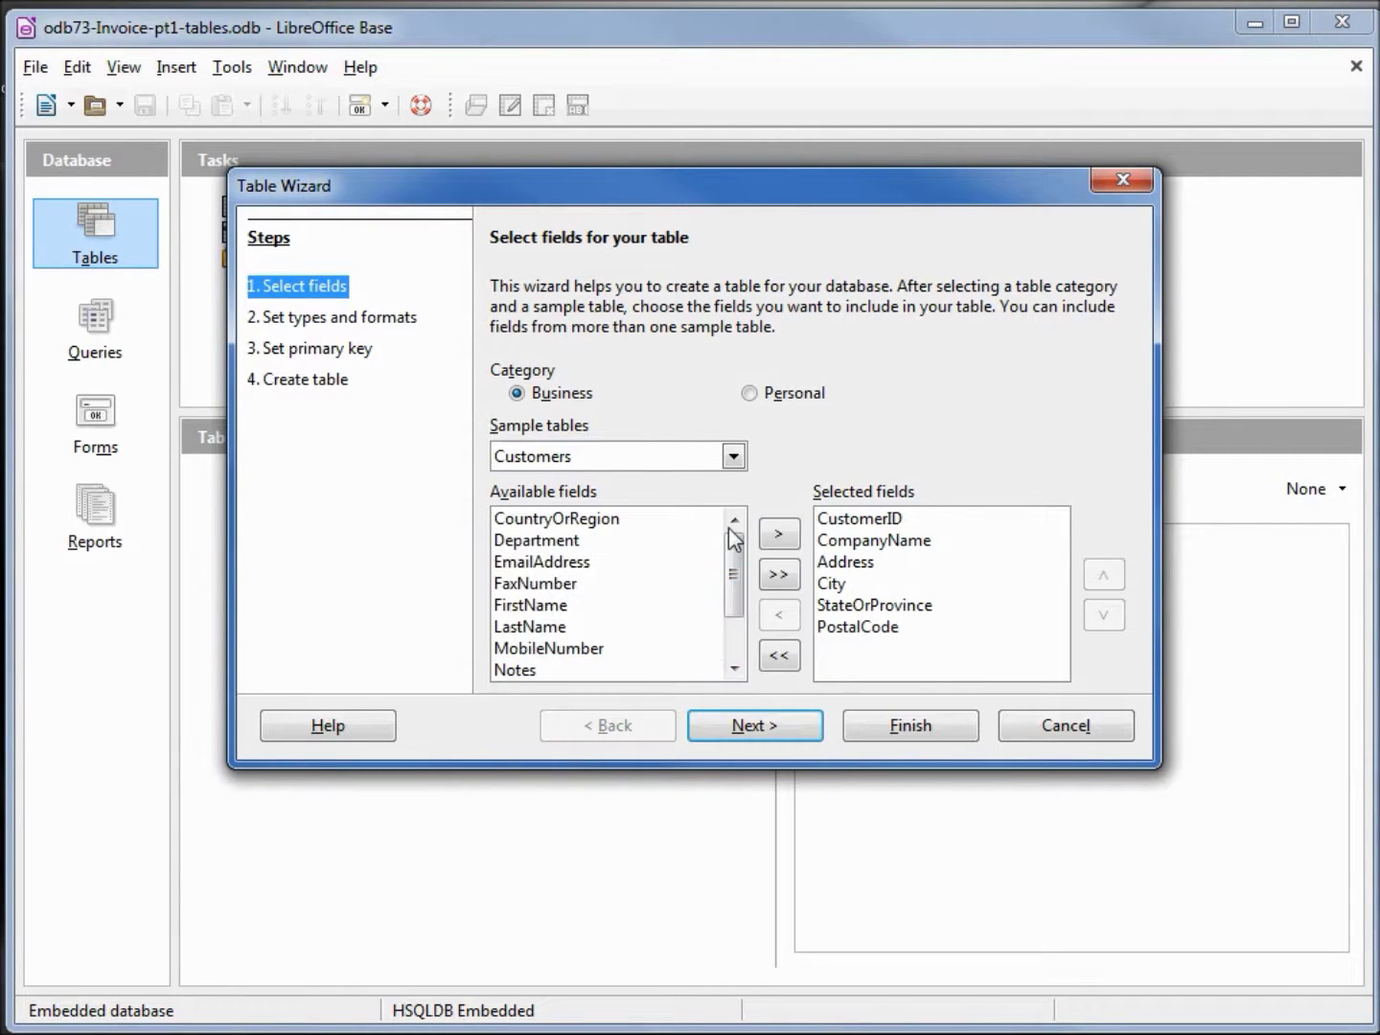
double_click(606, 517)
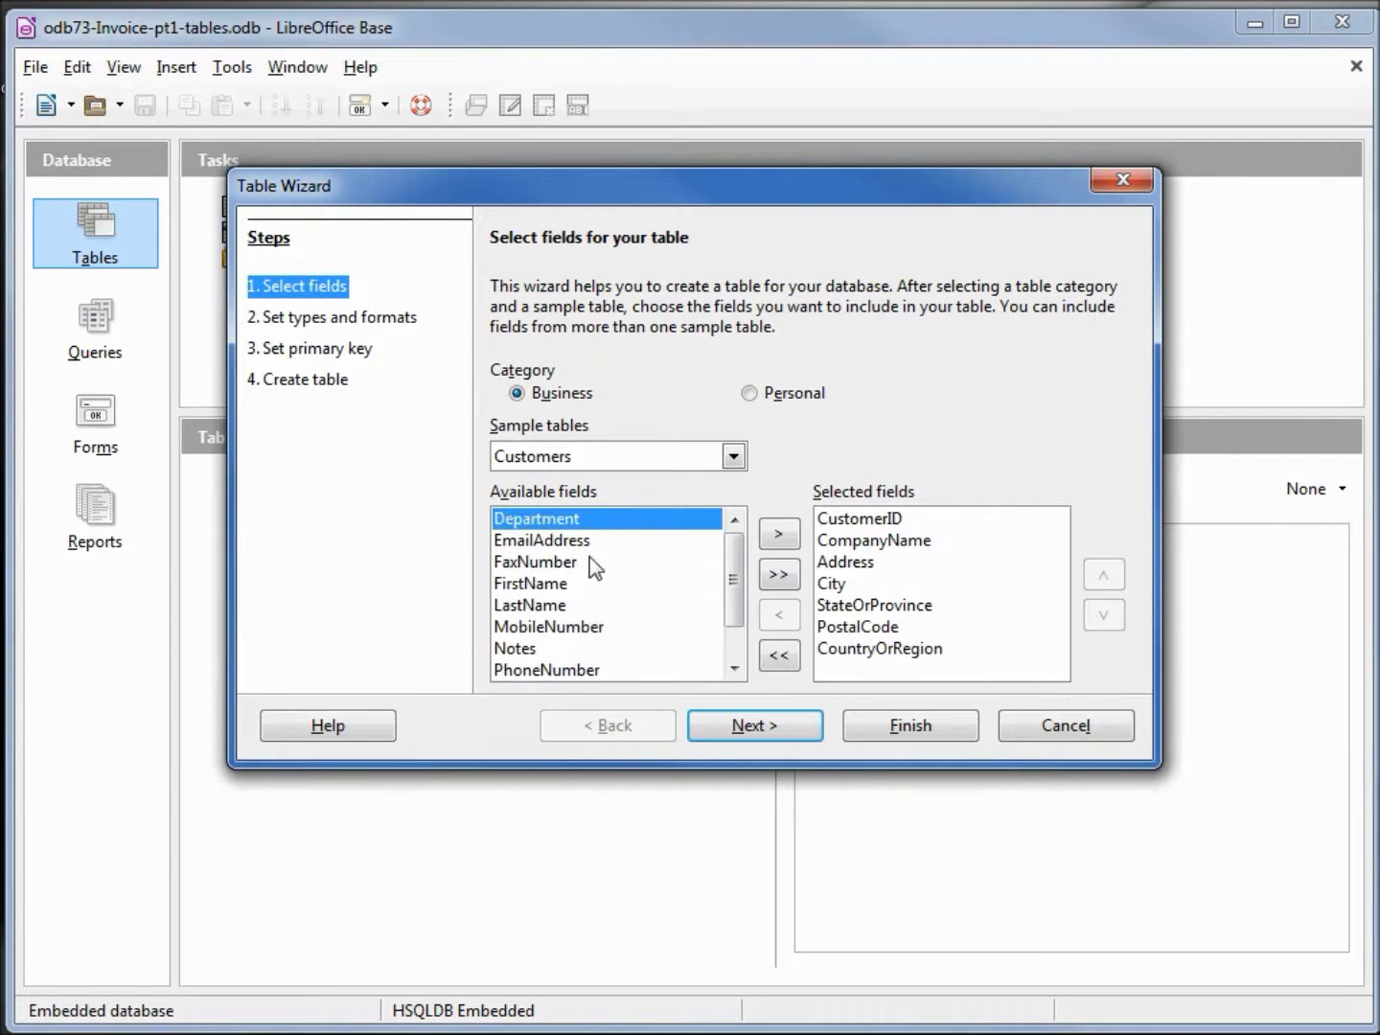
double_click(574, 668)
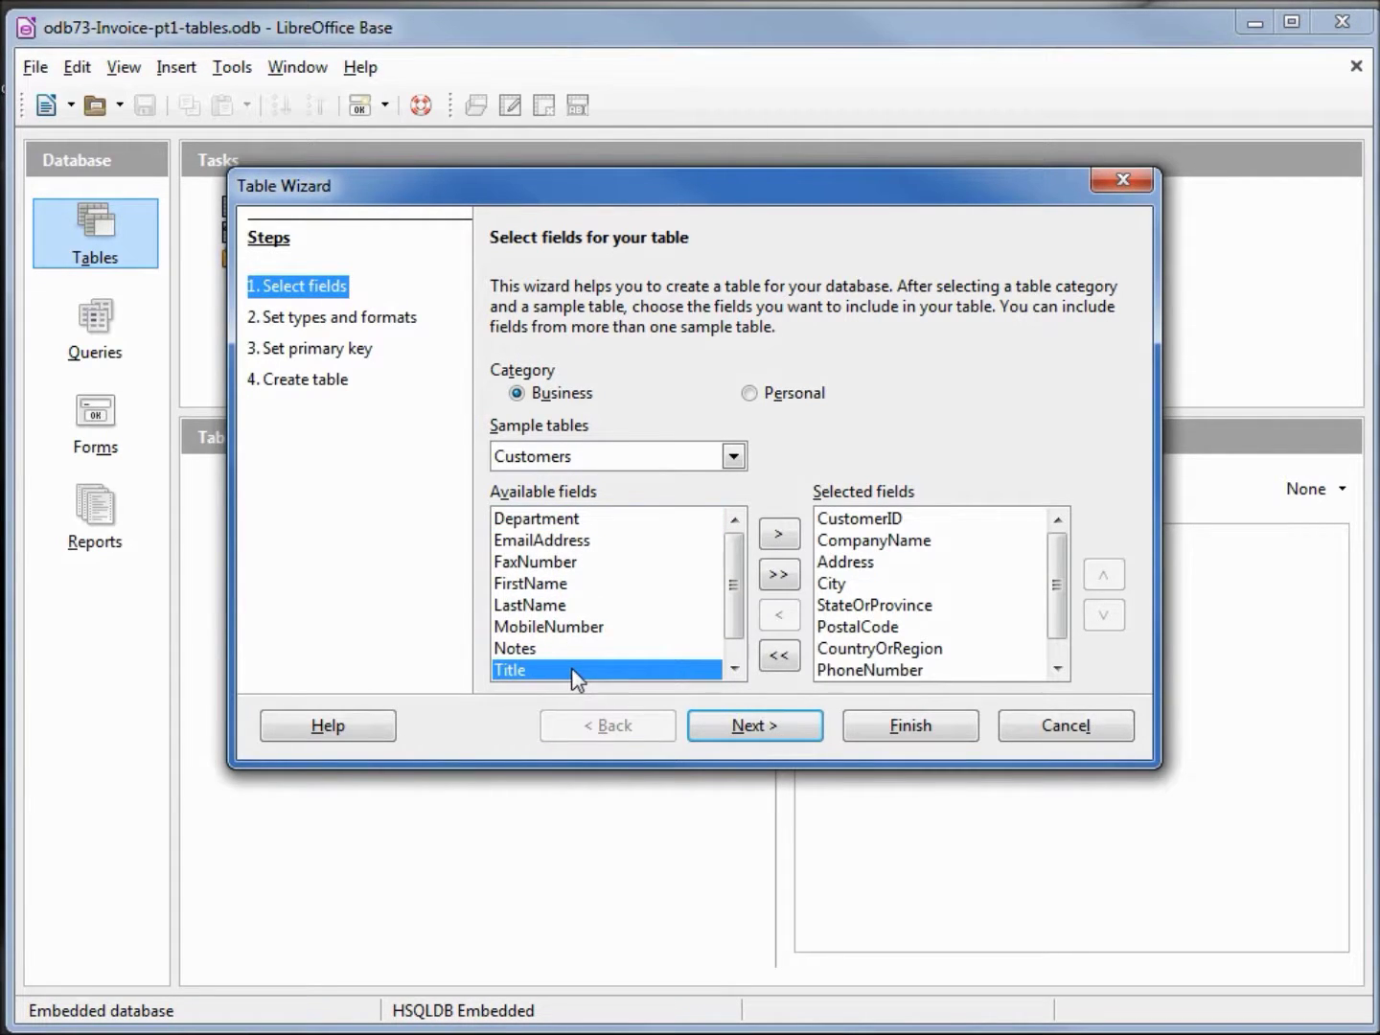
double_click(574, 540)
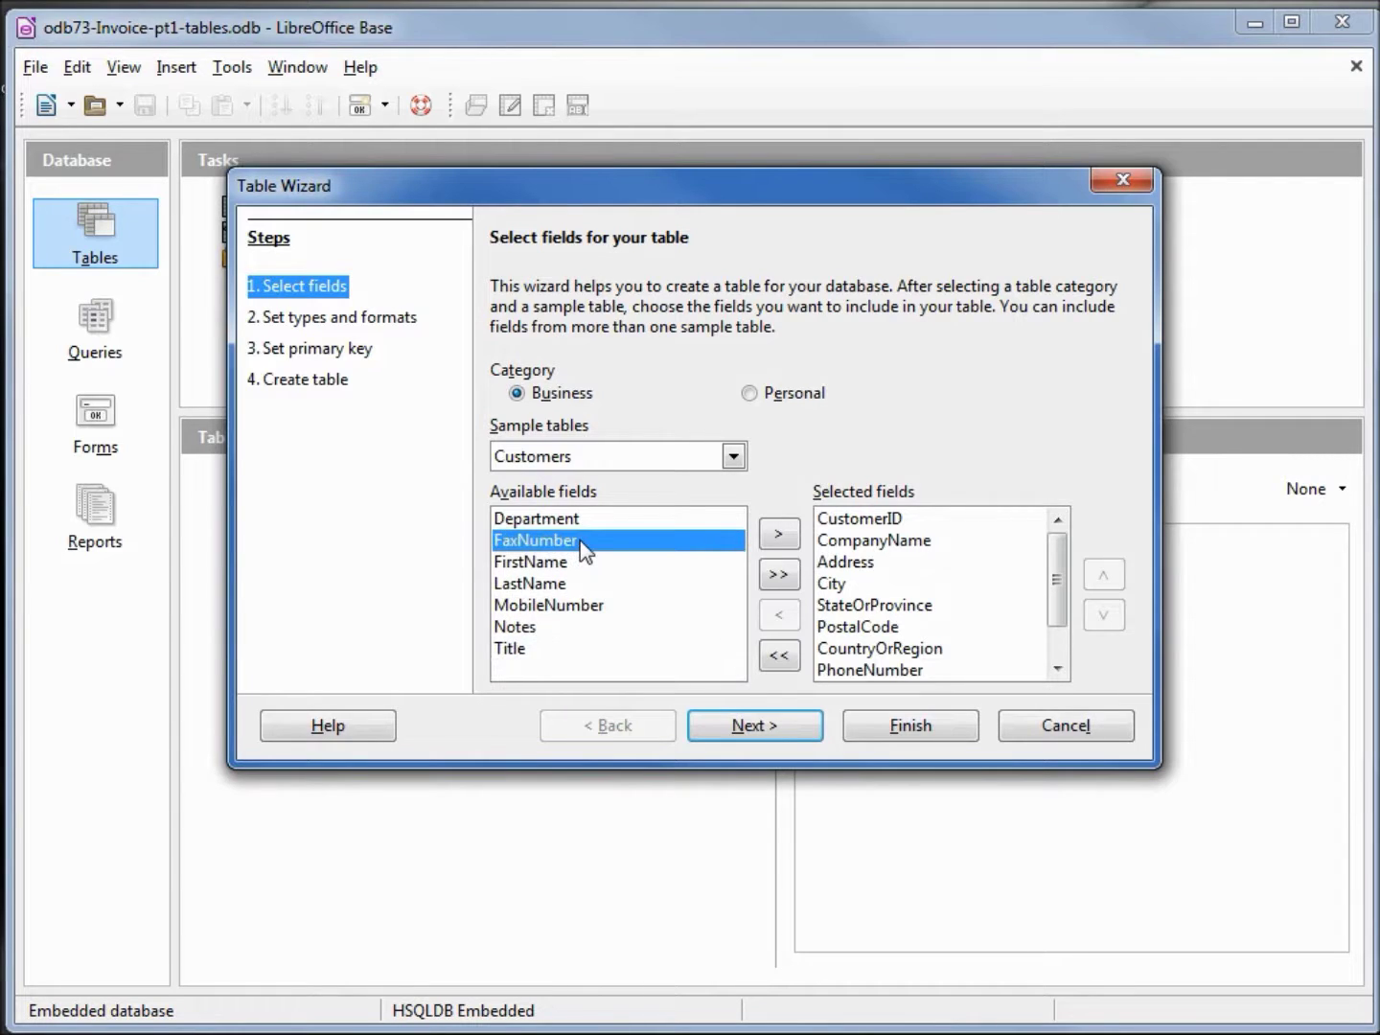
double_click(525, 626)
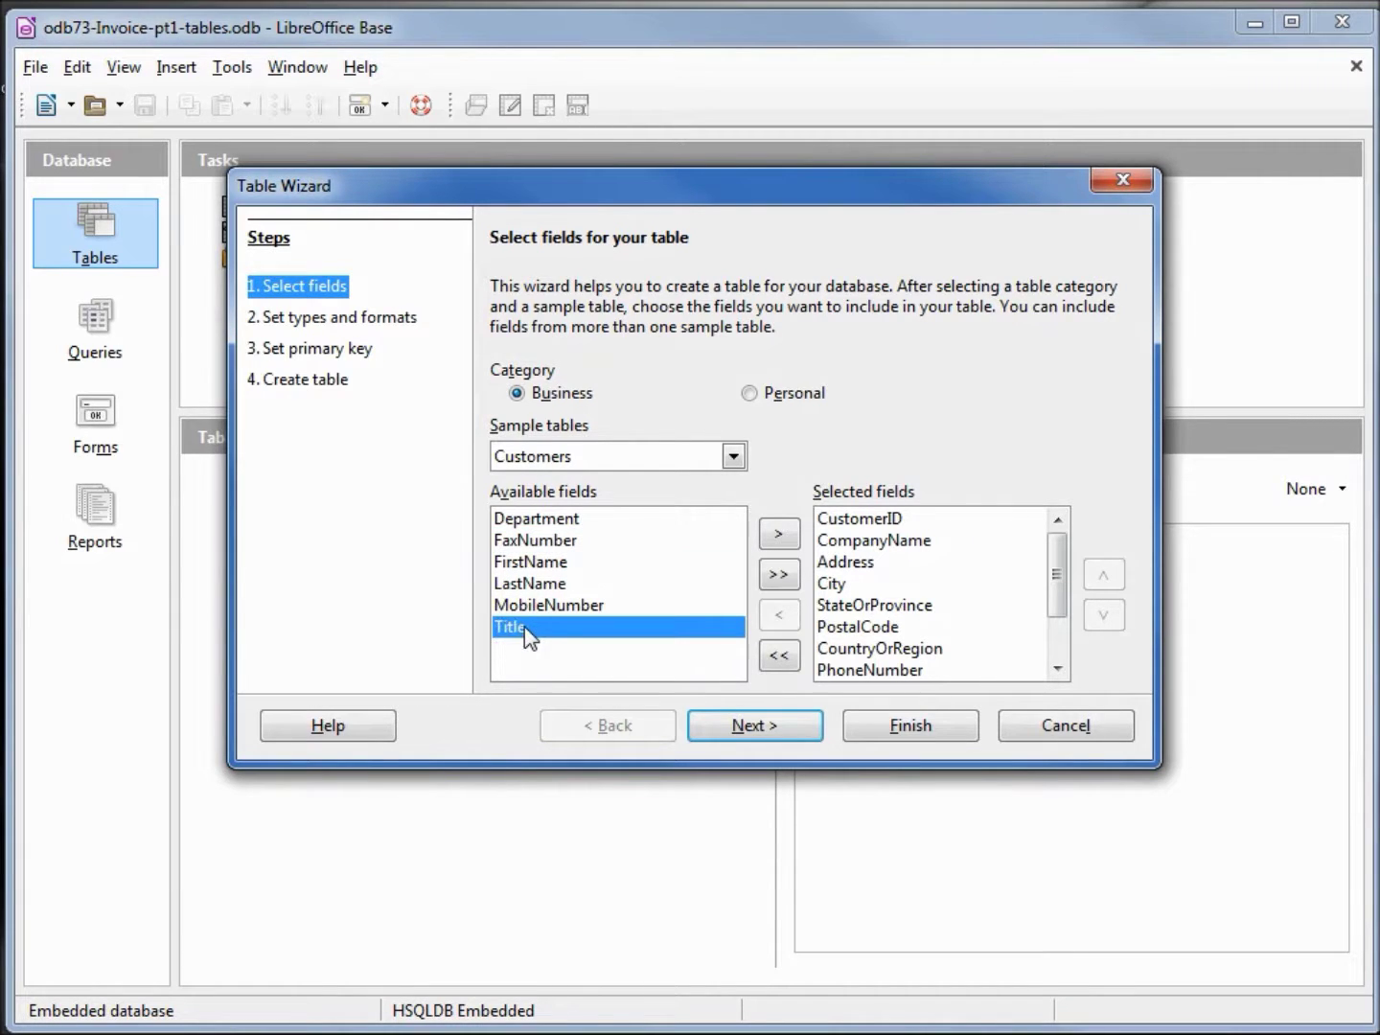
left_click(721, 728)
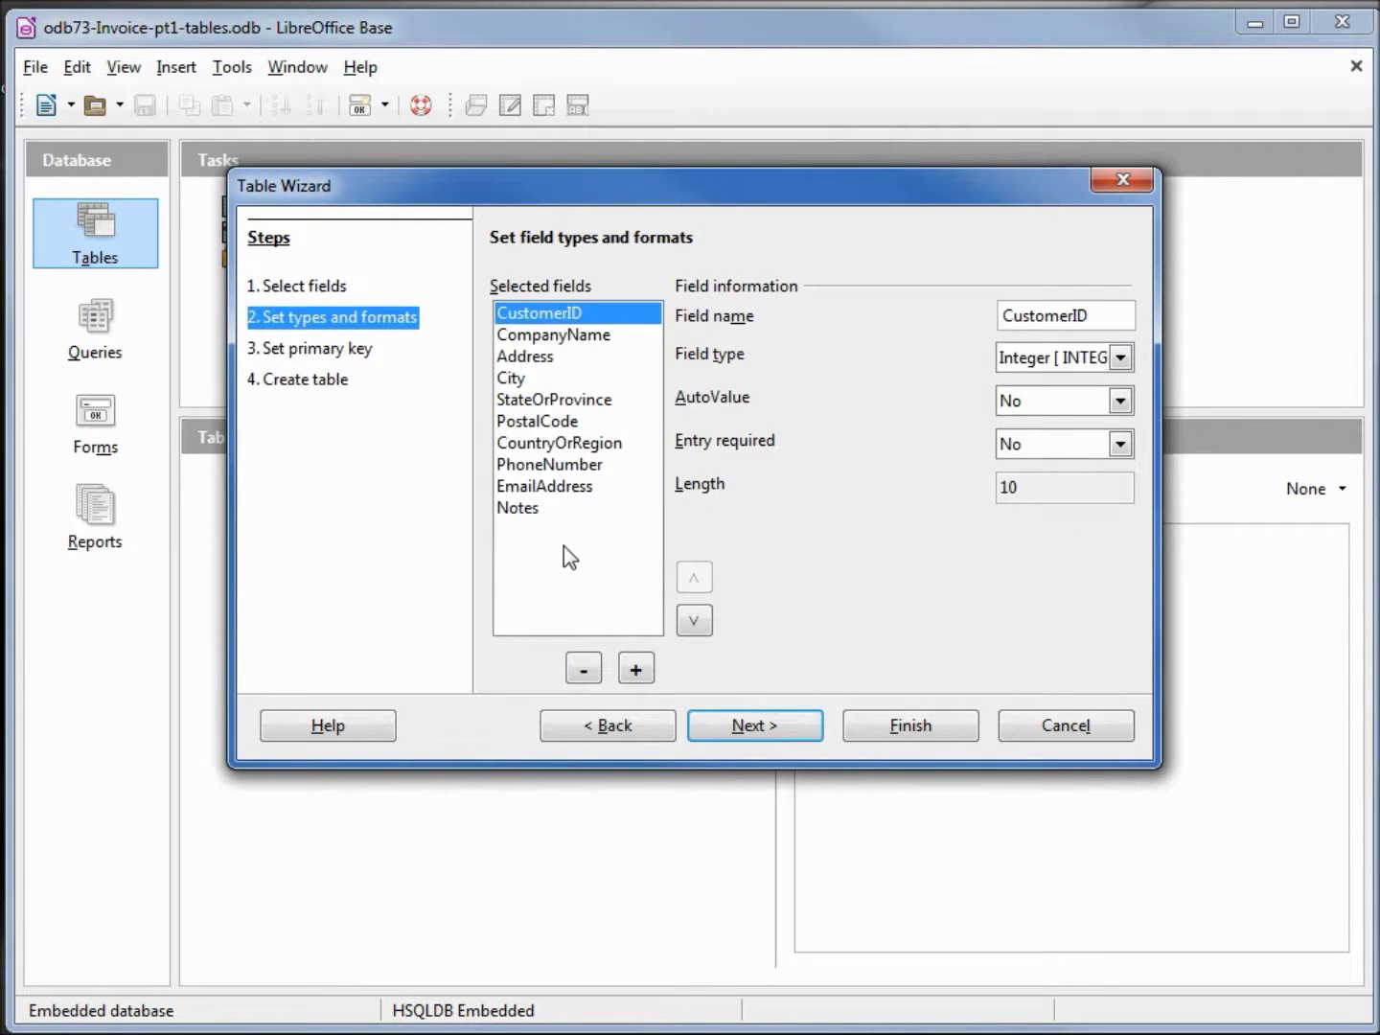
Add a Website text field to the Customers table, positioned just above Notes
left_click(634, 670)
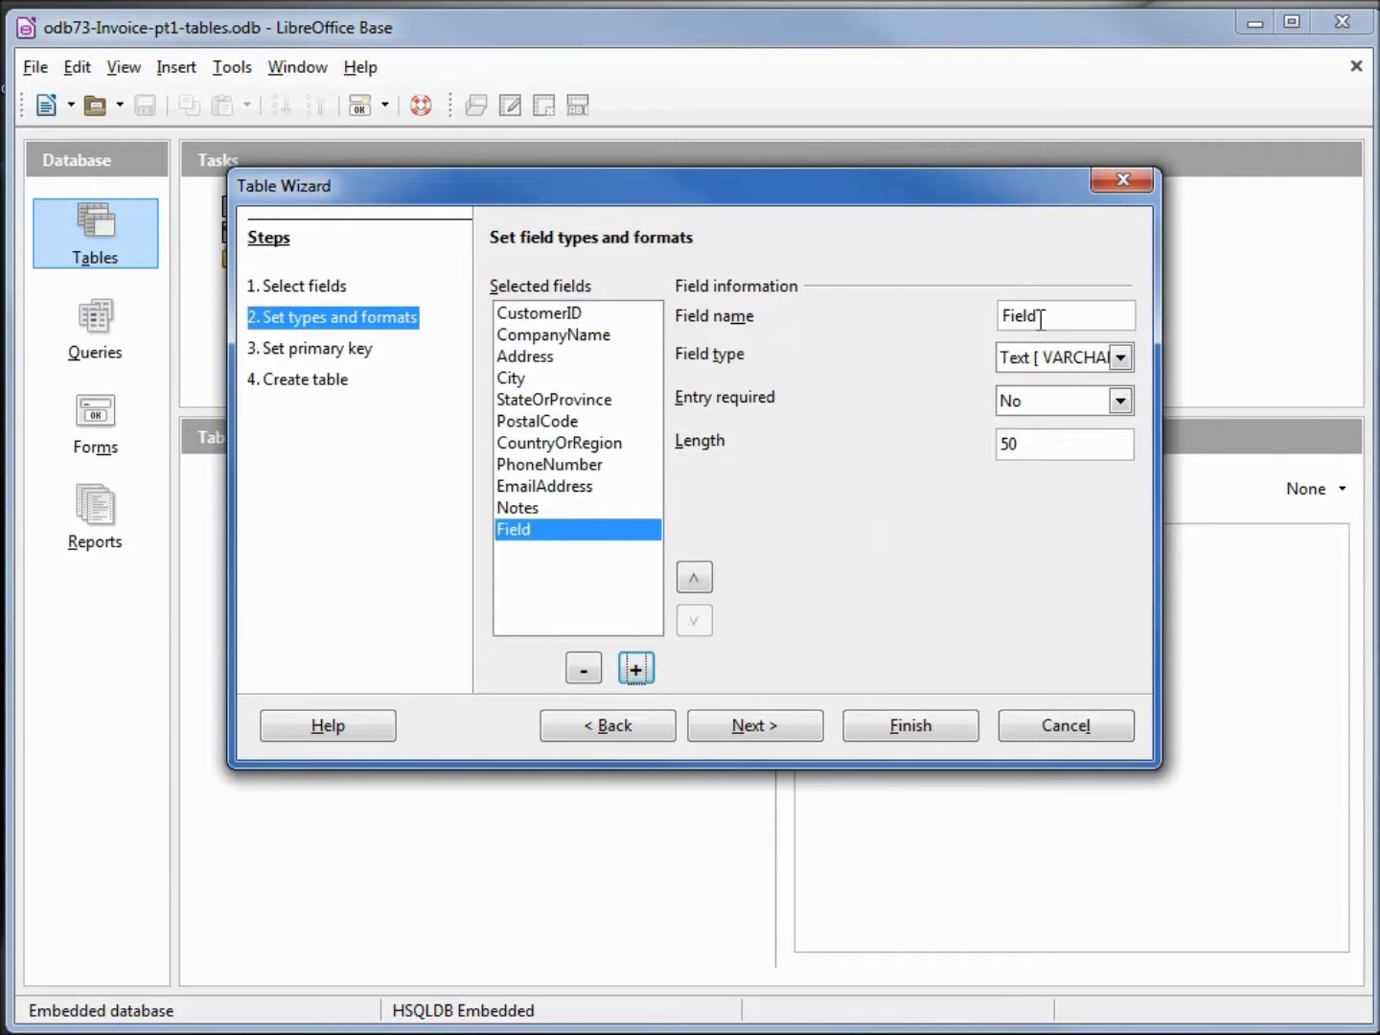
double_click(1070, 322)
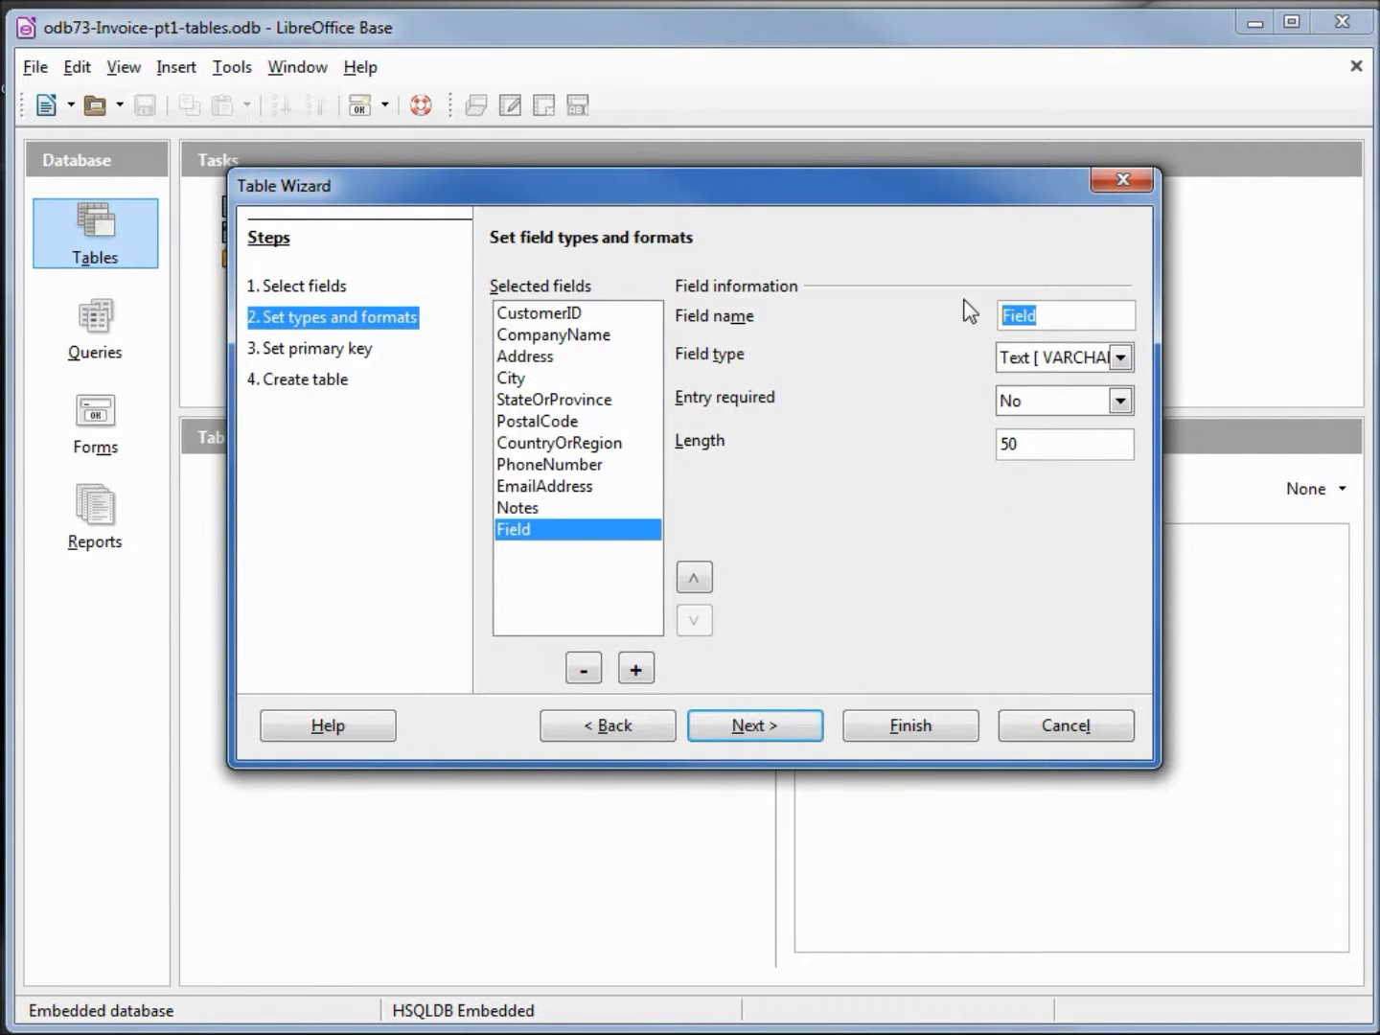
type("Website")
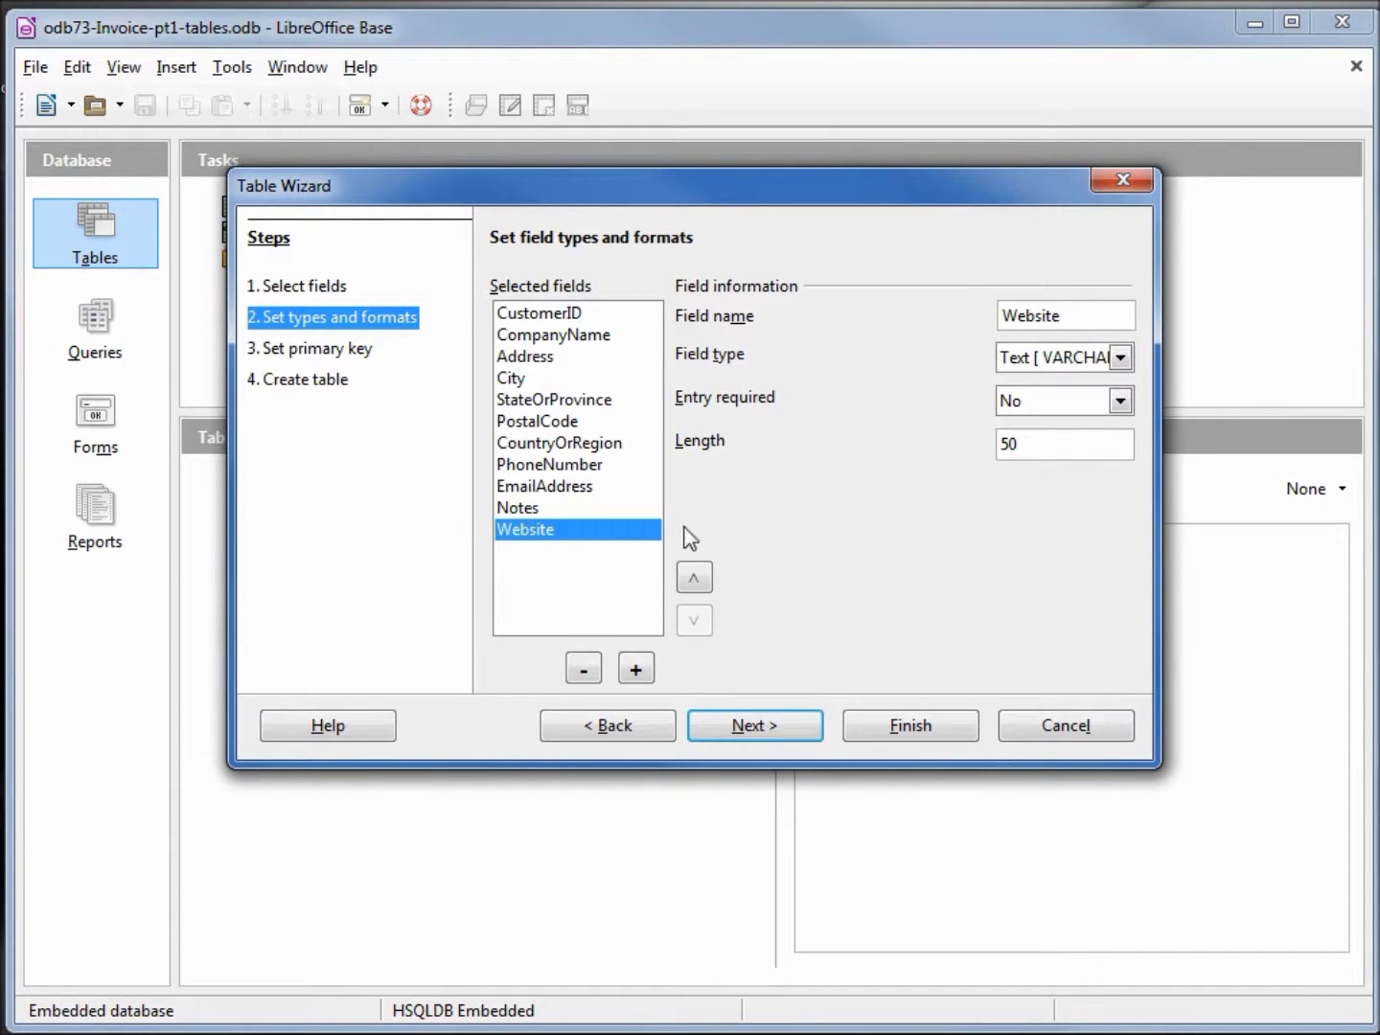
left_click(695, 578)
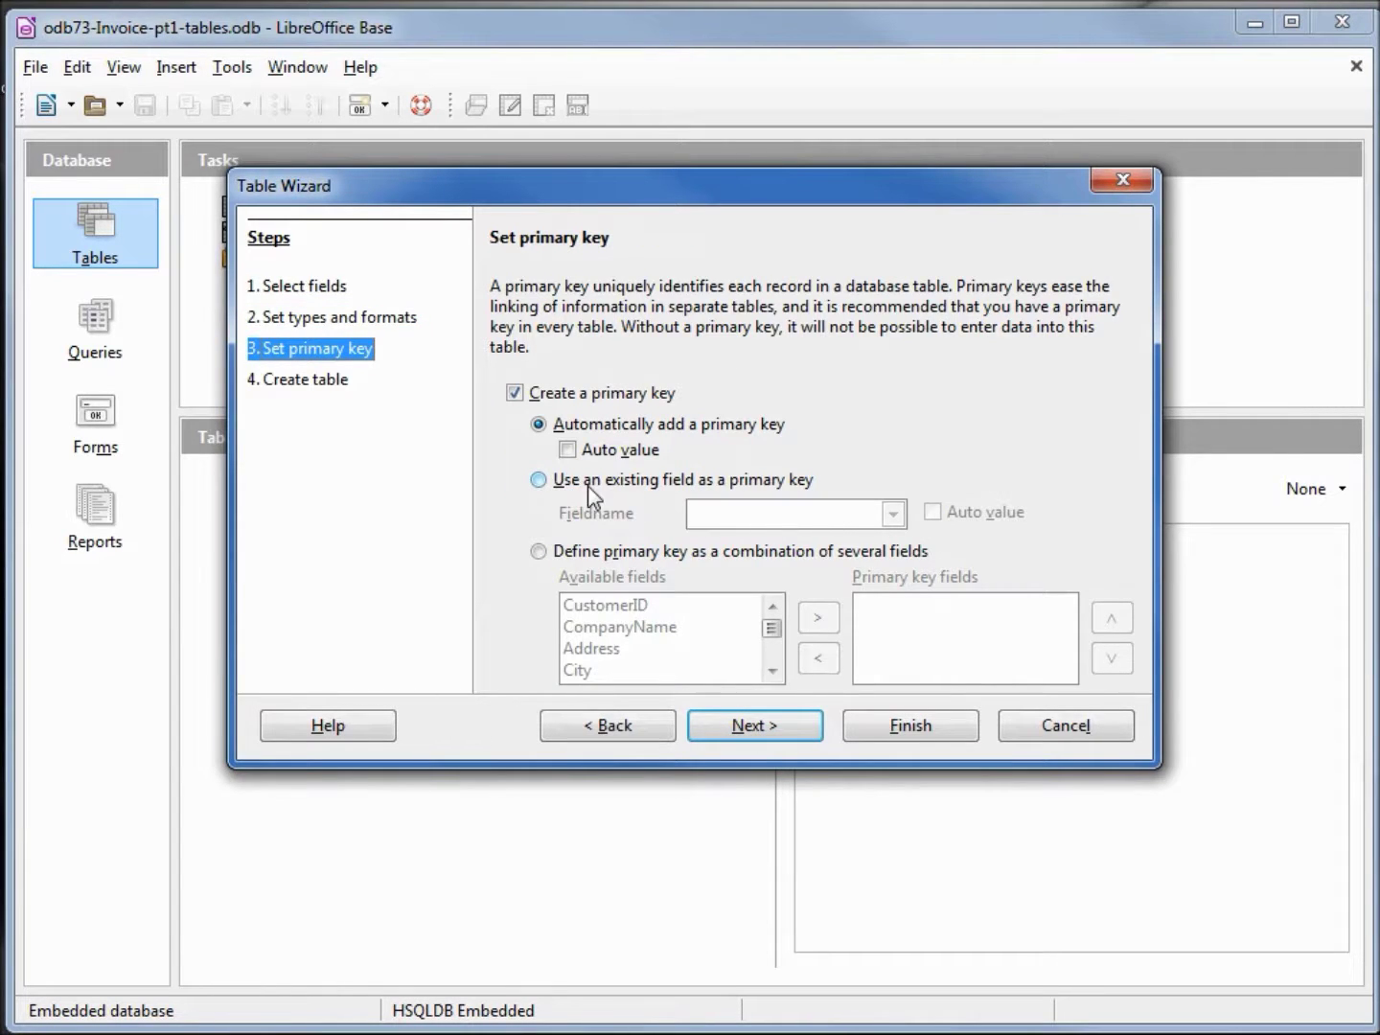
Make CustomerID the auto-value primary key, finish the Customers table, and close its data view
left_click(534, 481)
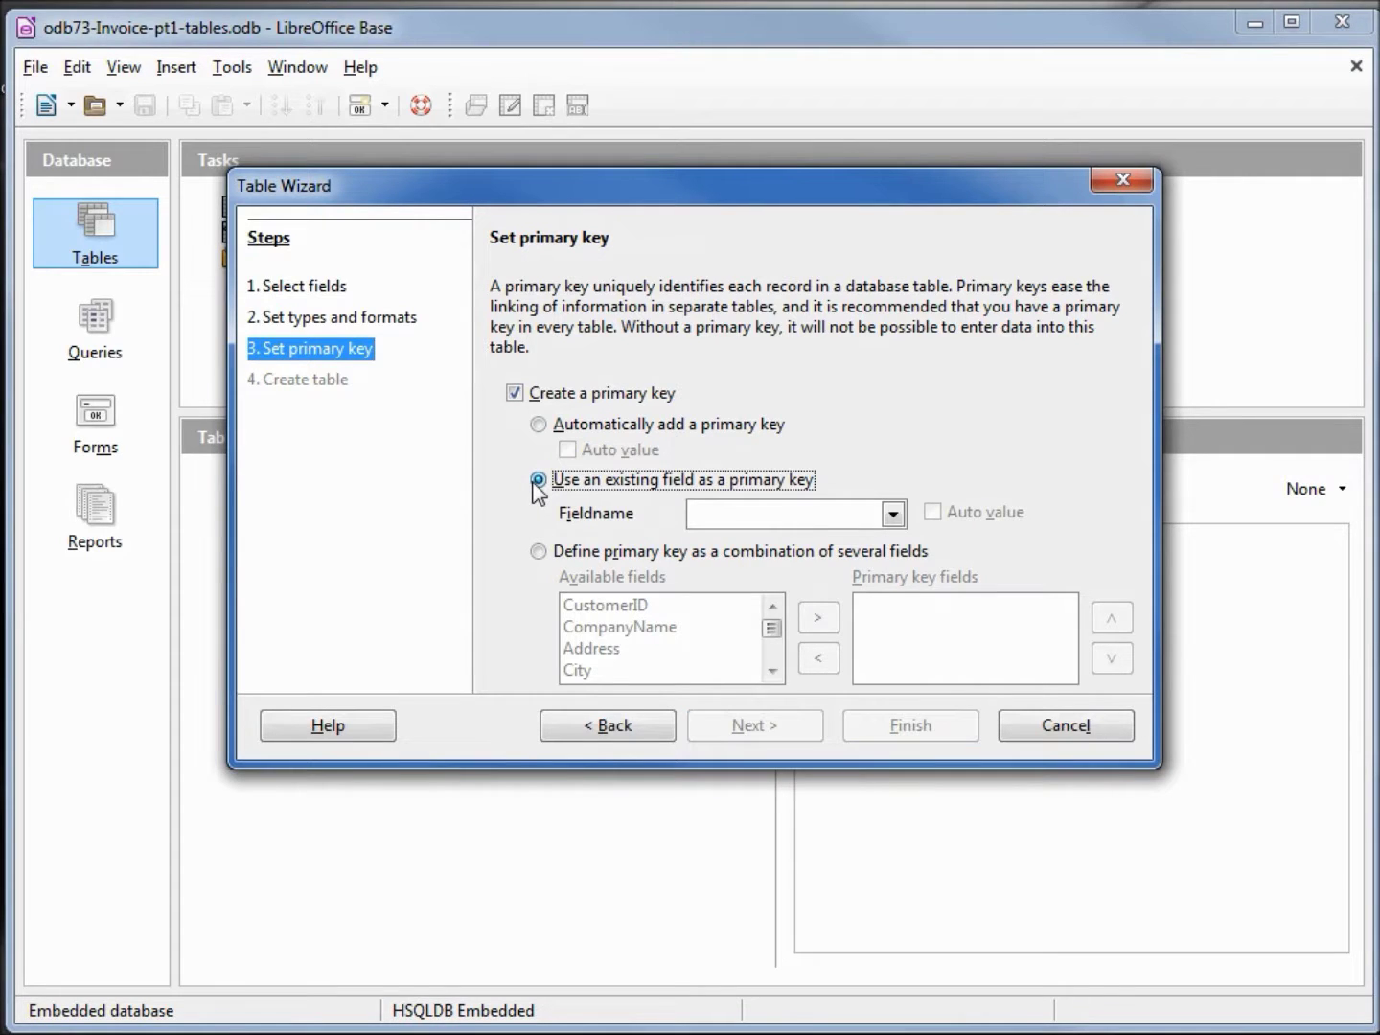
left_click(892, 519)
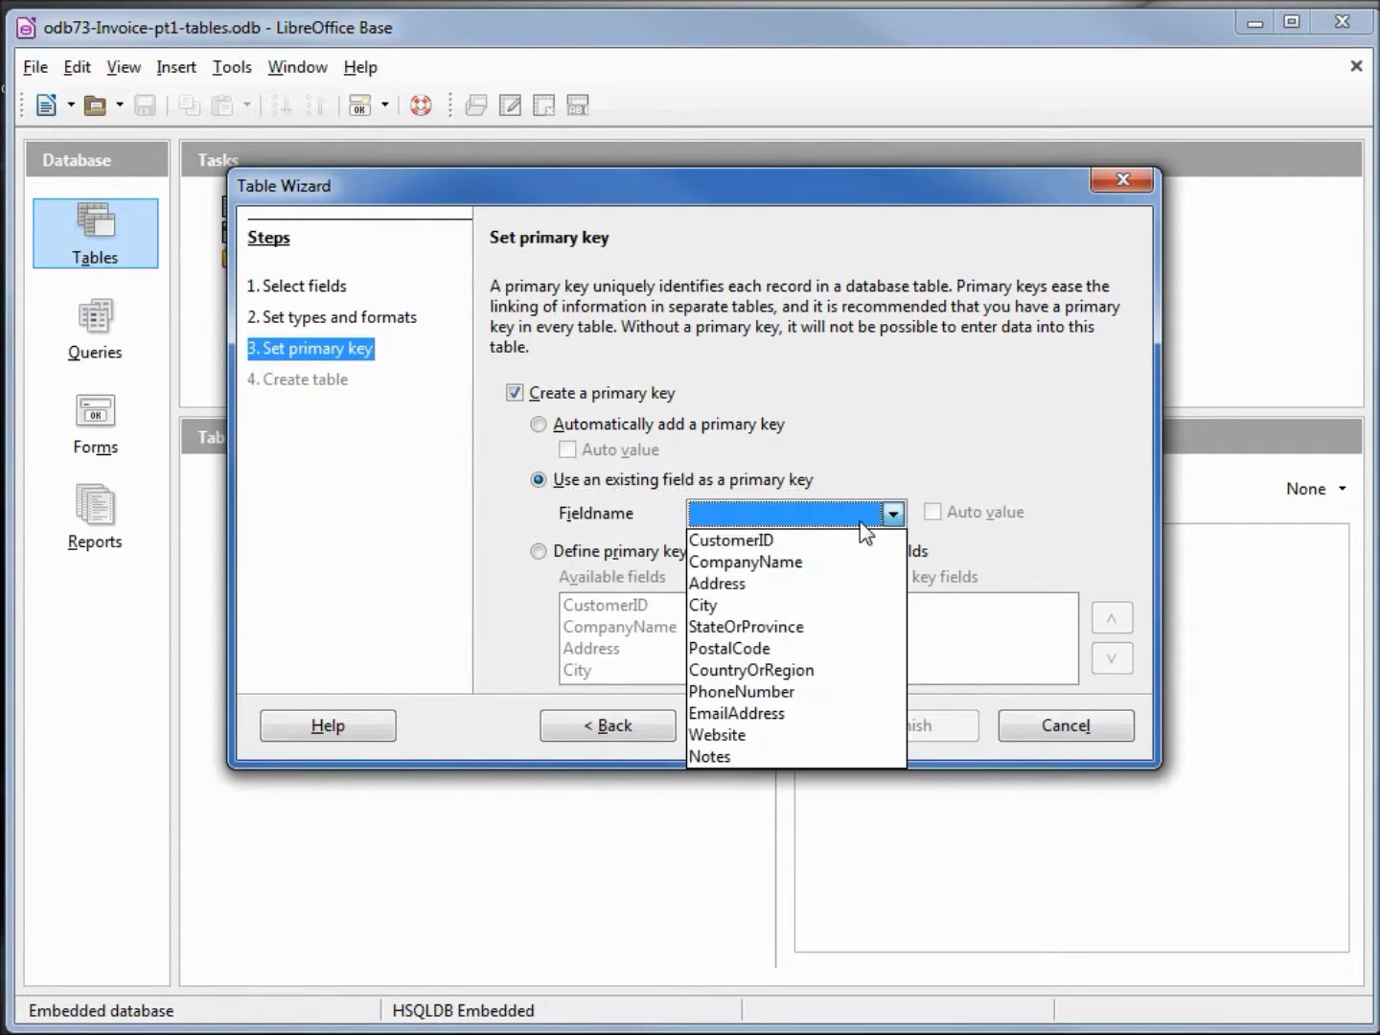
left_click(767, 540)
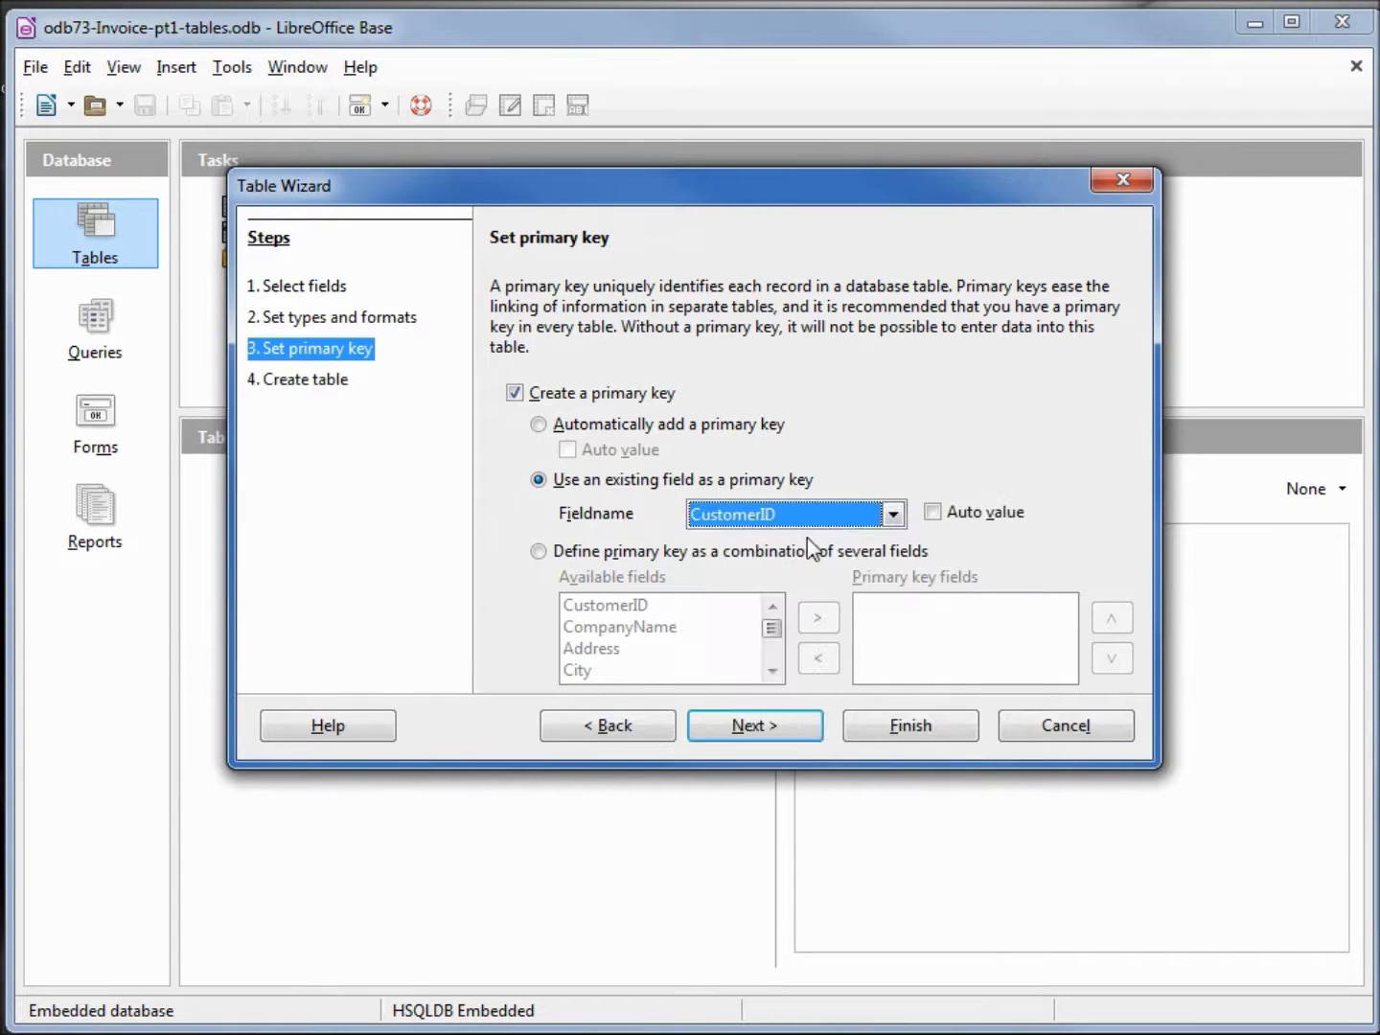
left_click(932, 512)
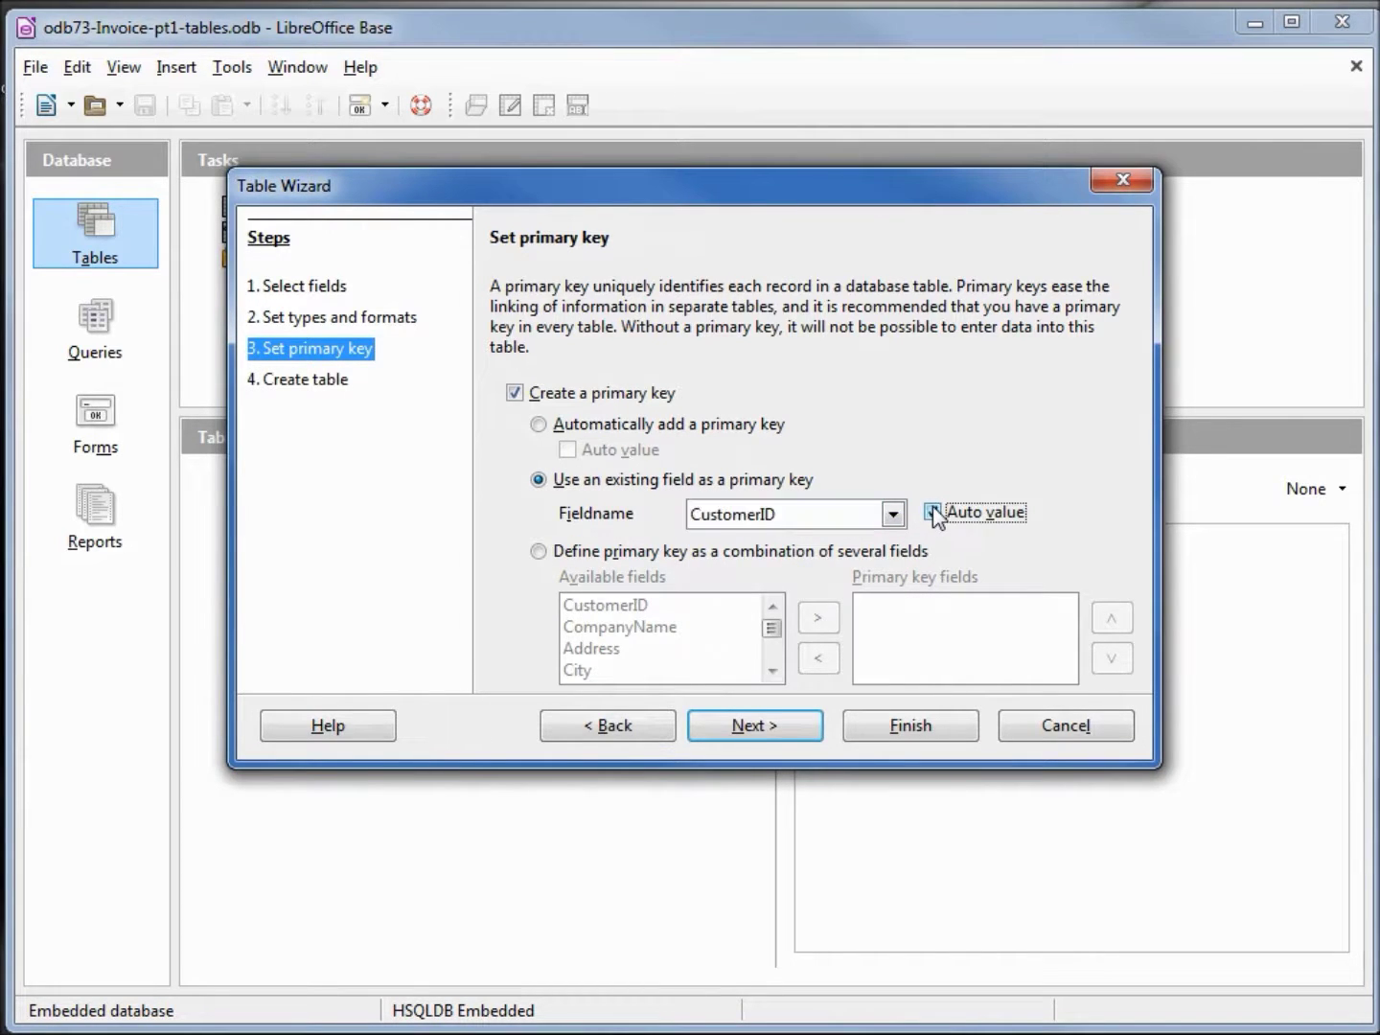
left_click(757, 725)
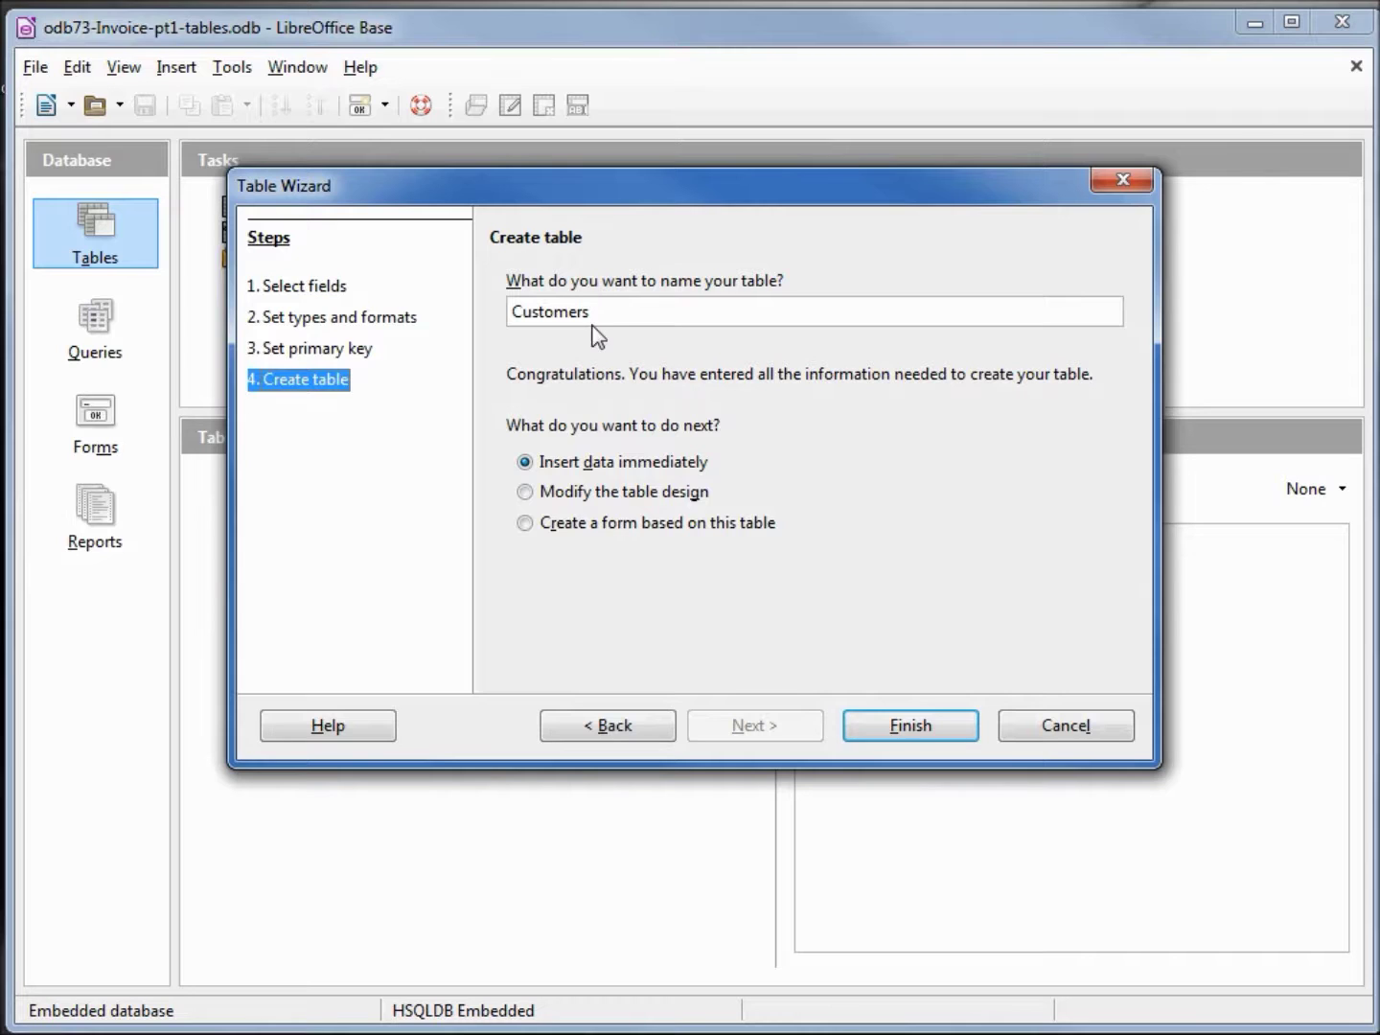
left_click(925, 728)
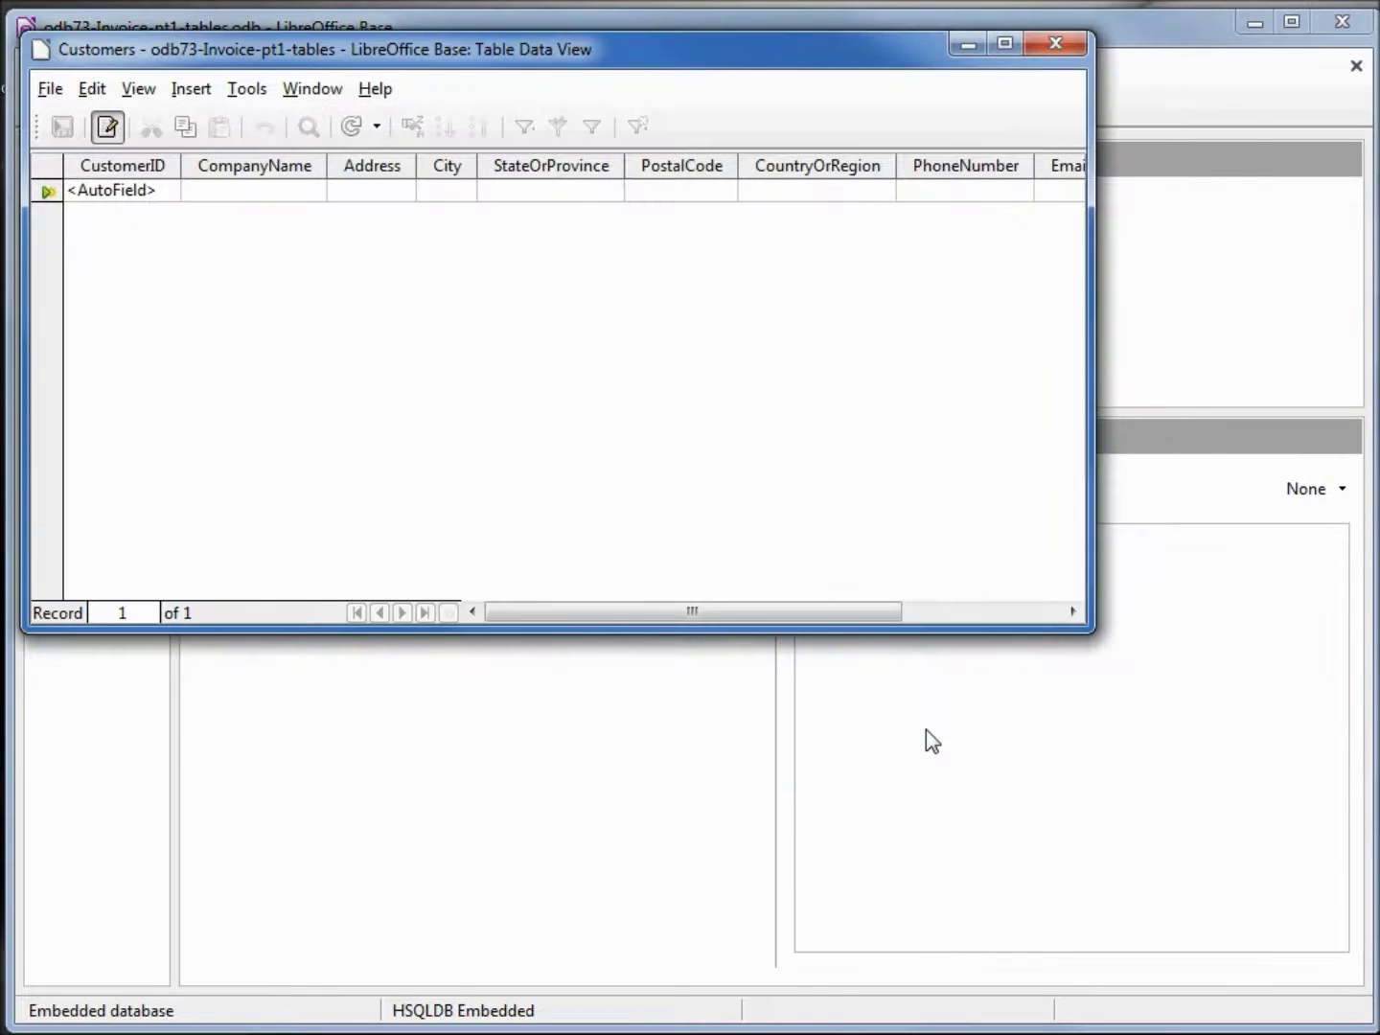
left_click(1055, 43)
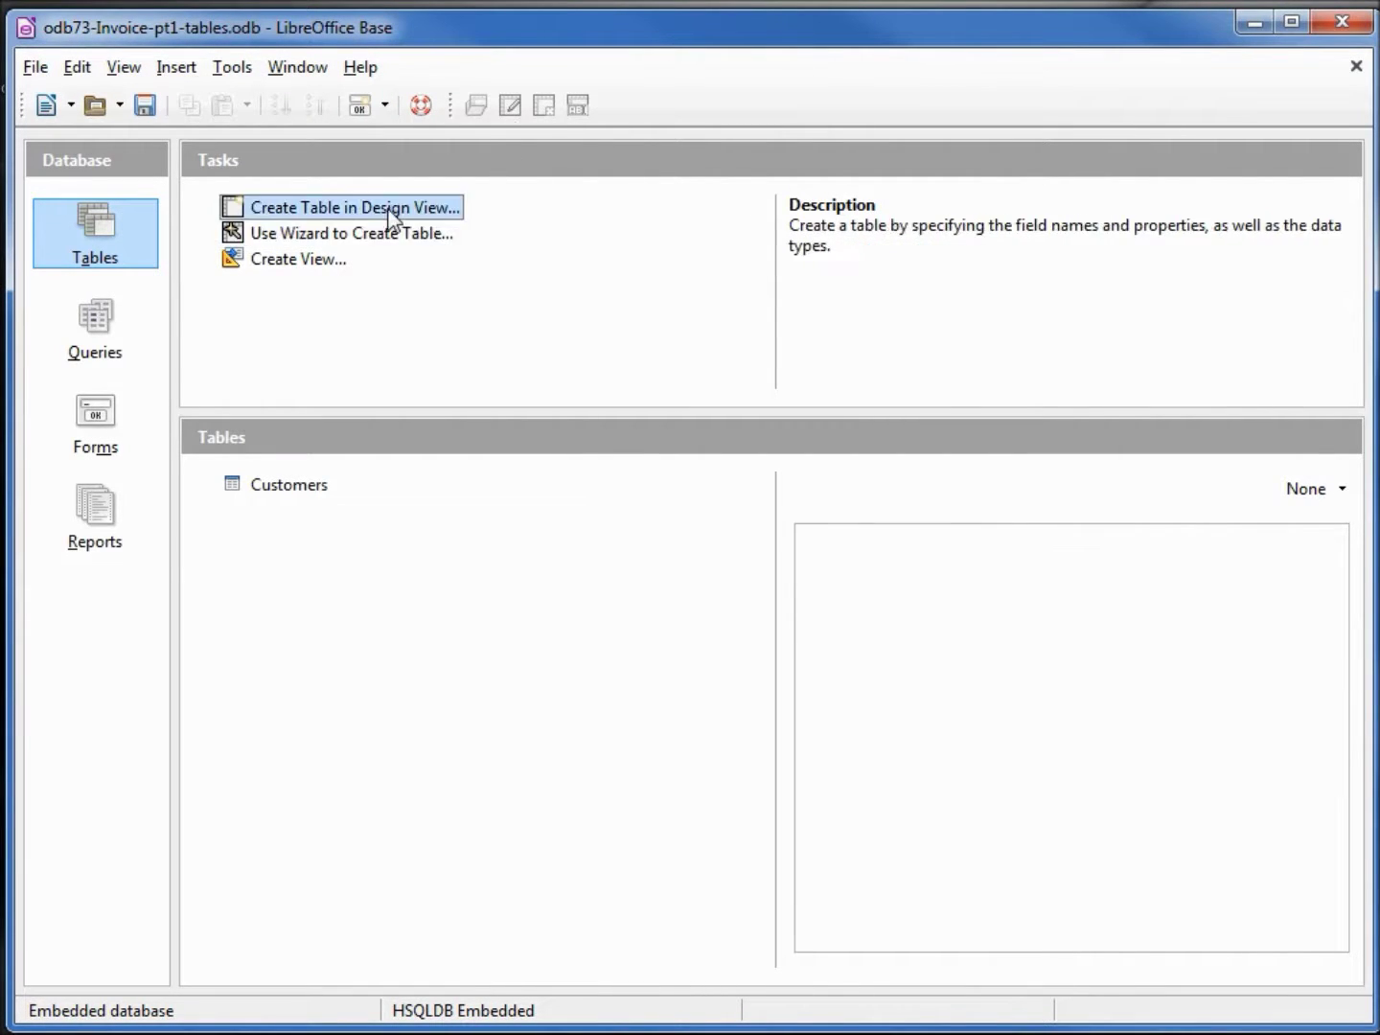
Start a new wizard table from the Tasks sample with TaskID, Description and Notes
left_click(370, 238)
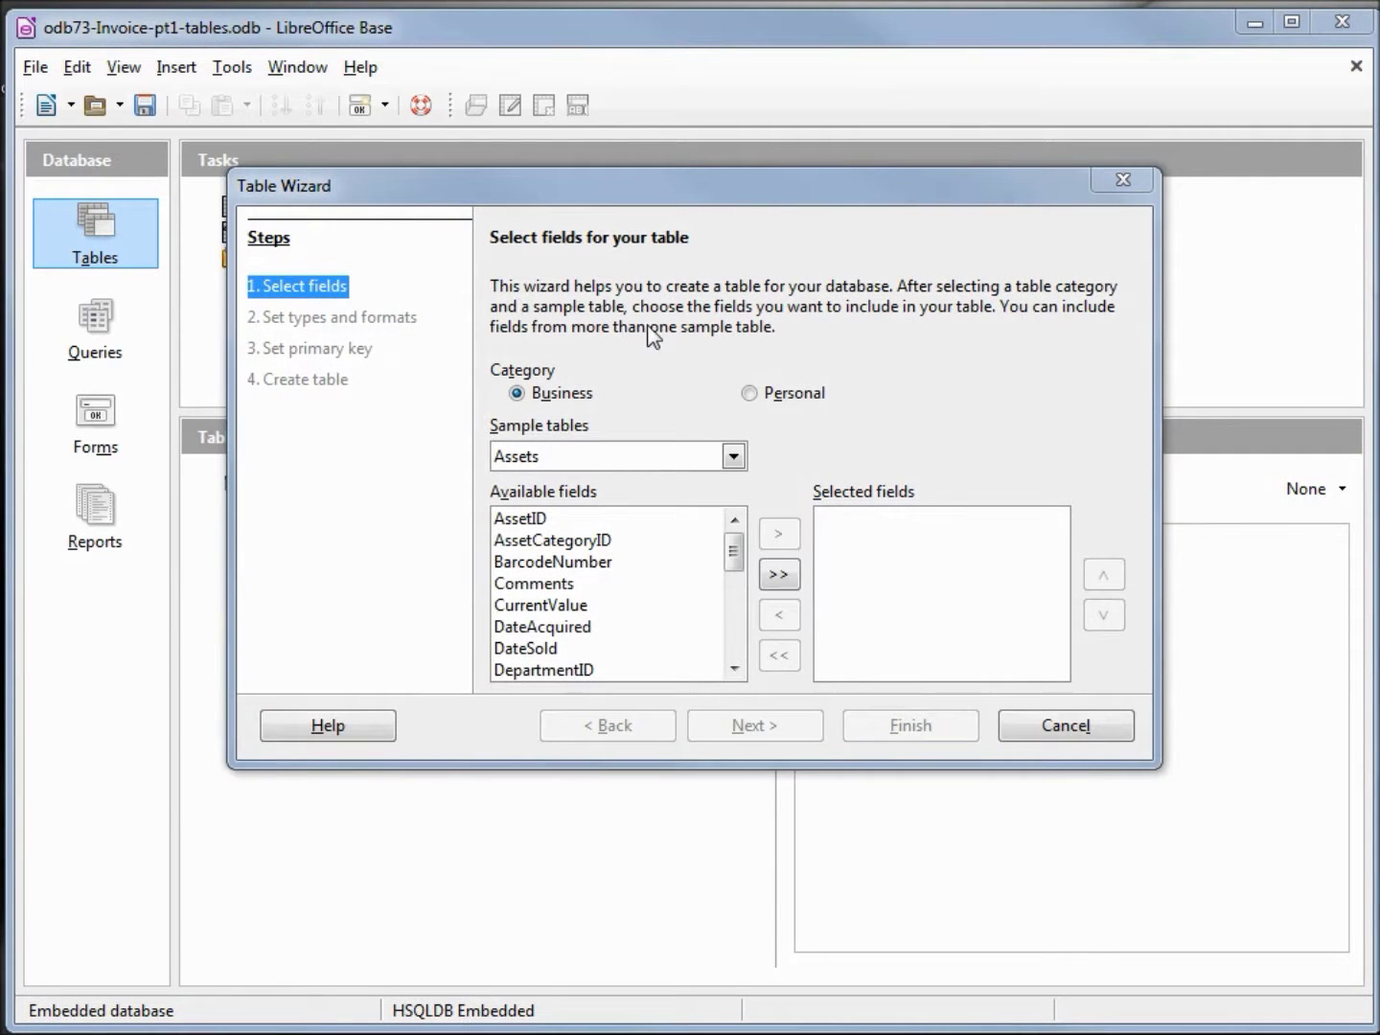
left_click(735, 456)
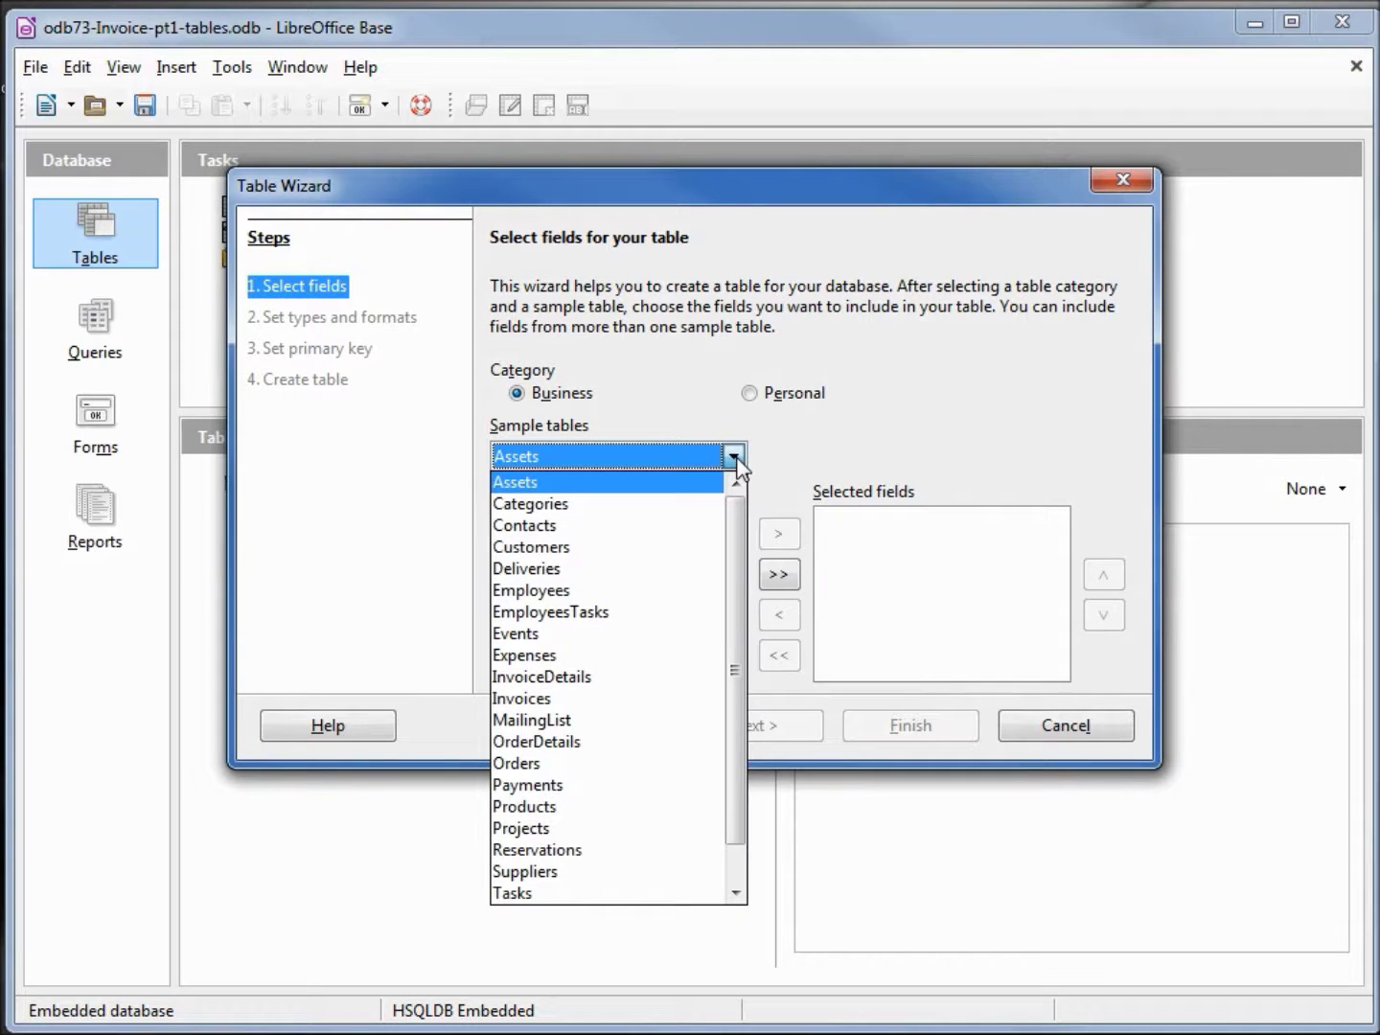
left_click_drag(734, 542, 729, 573)
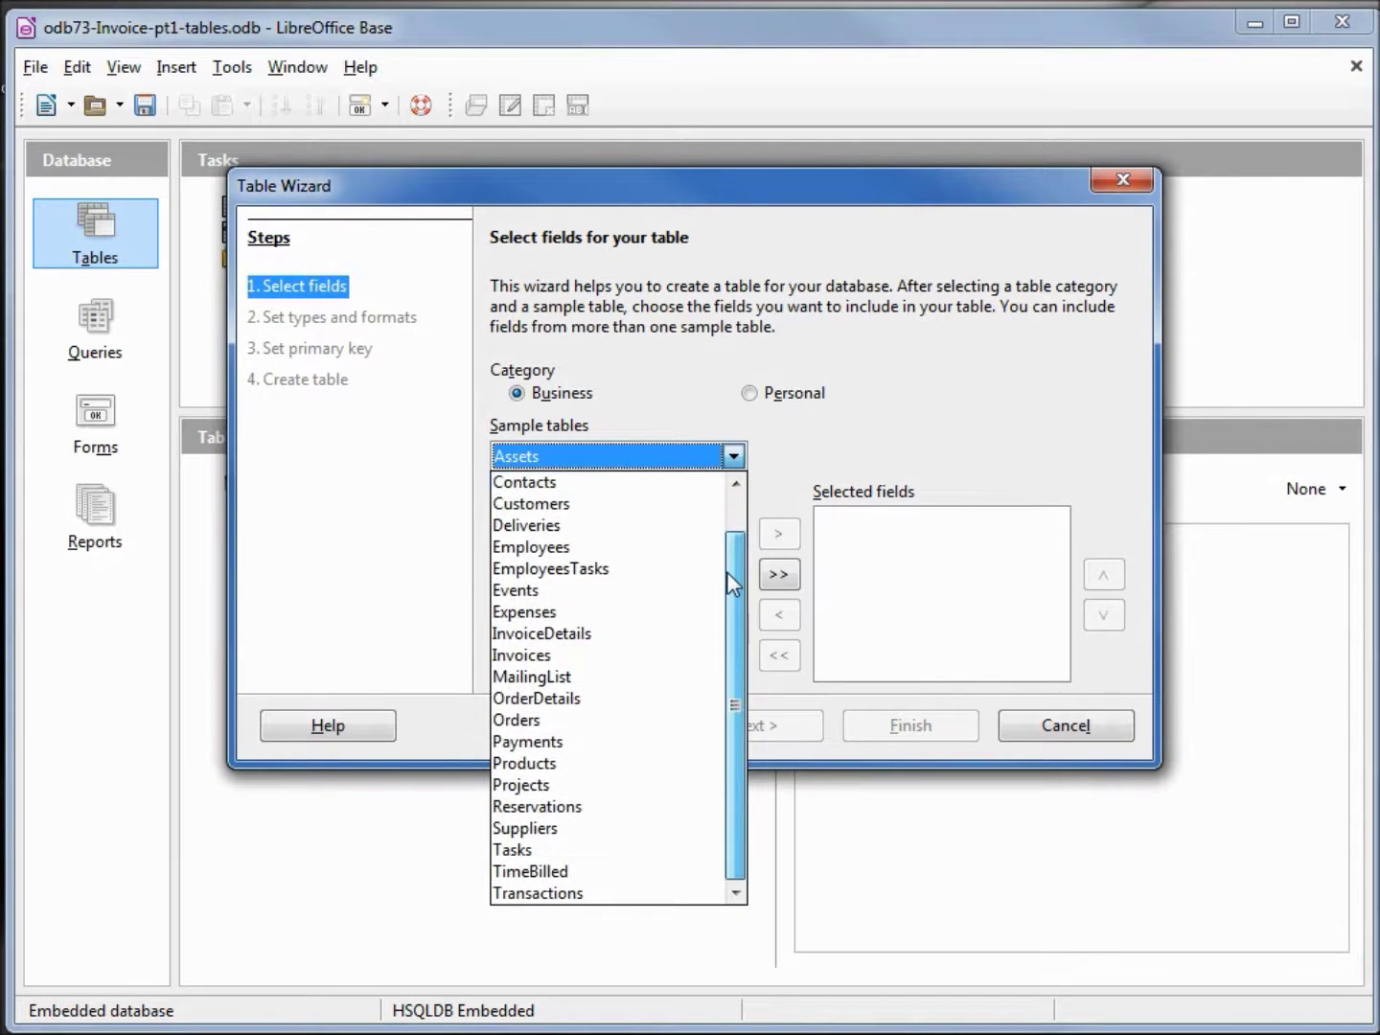
left_click(557, 850)
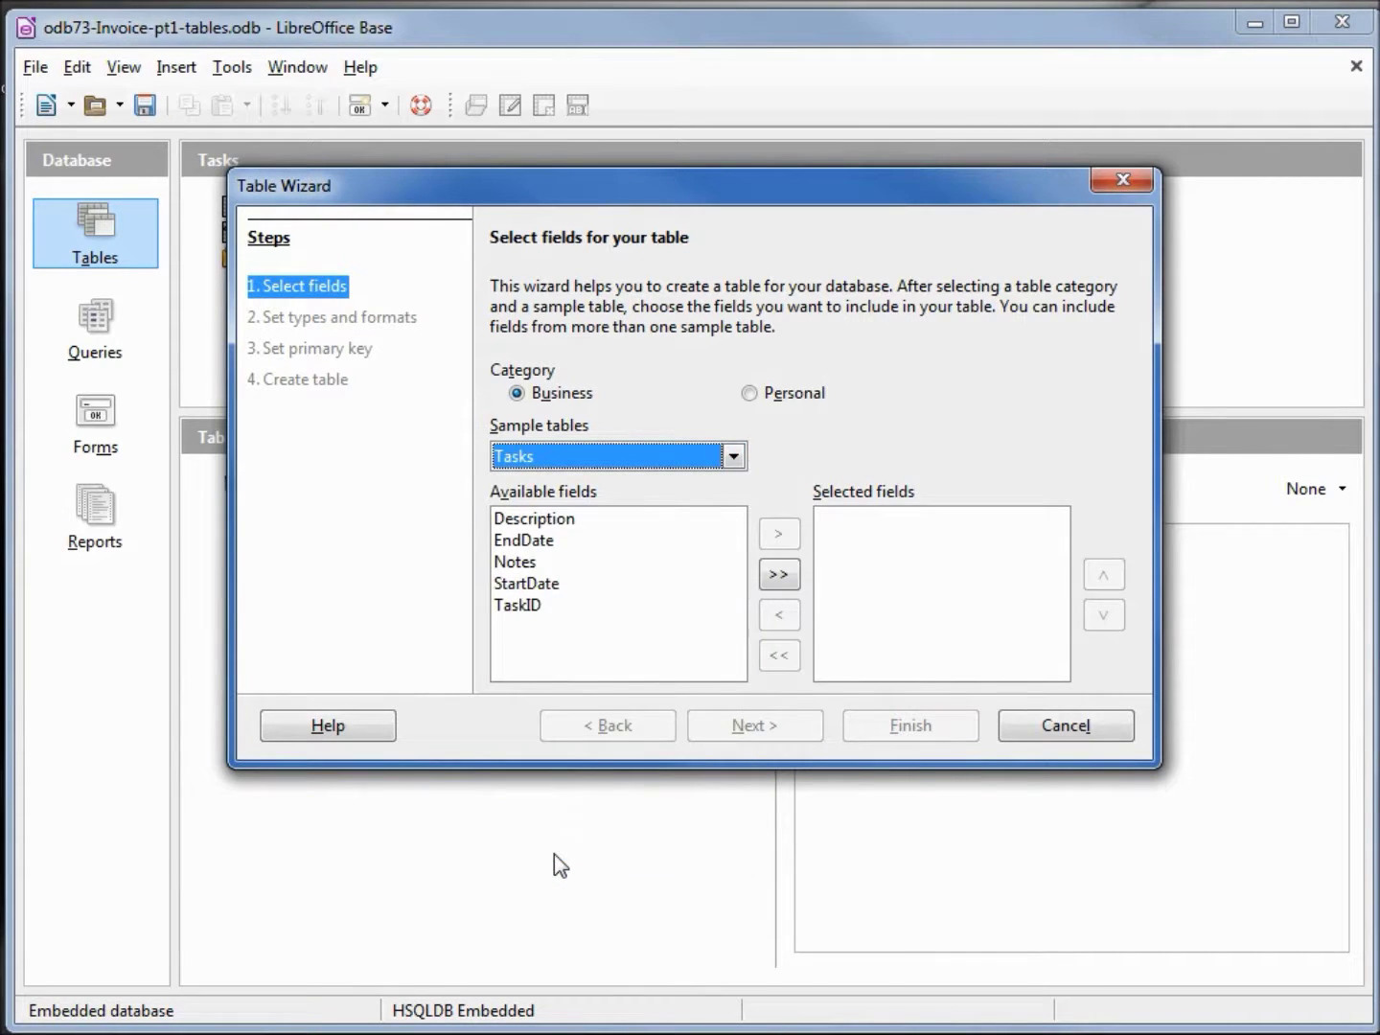
left_click(530, 607)
left_click(780, 534)
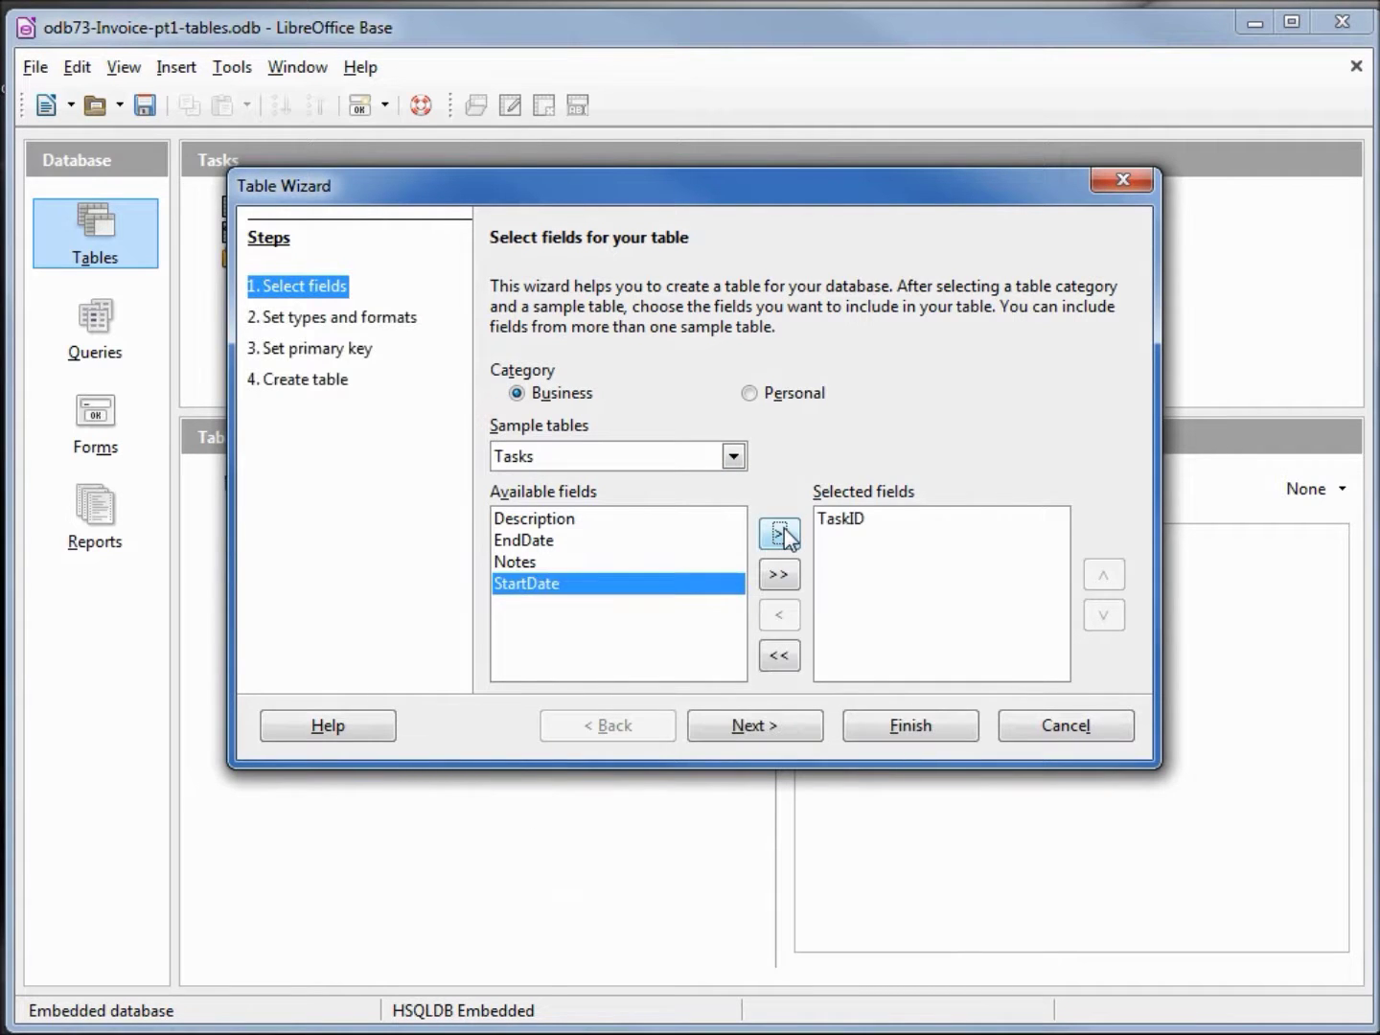
left_click(573, 517)
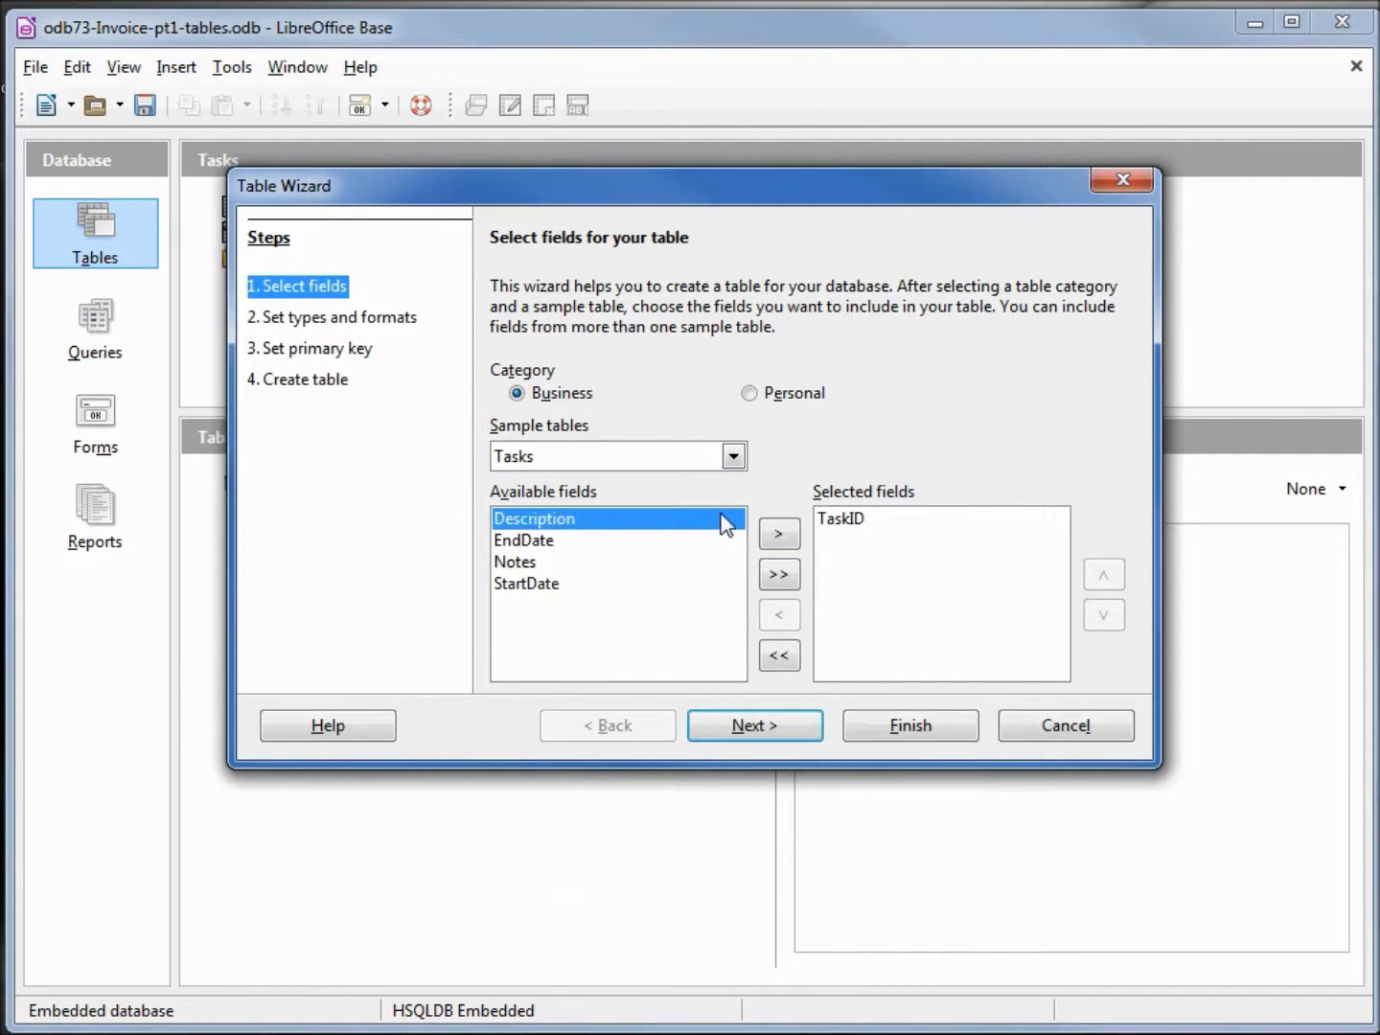
left_click(780, 534)
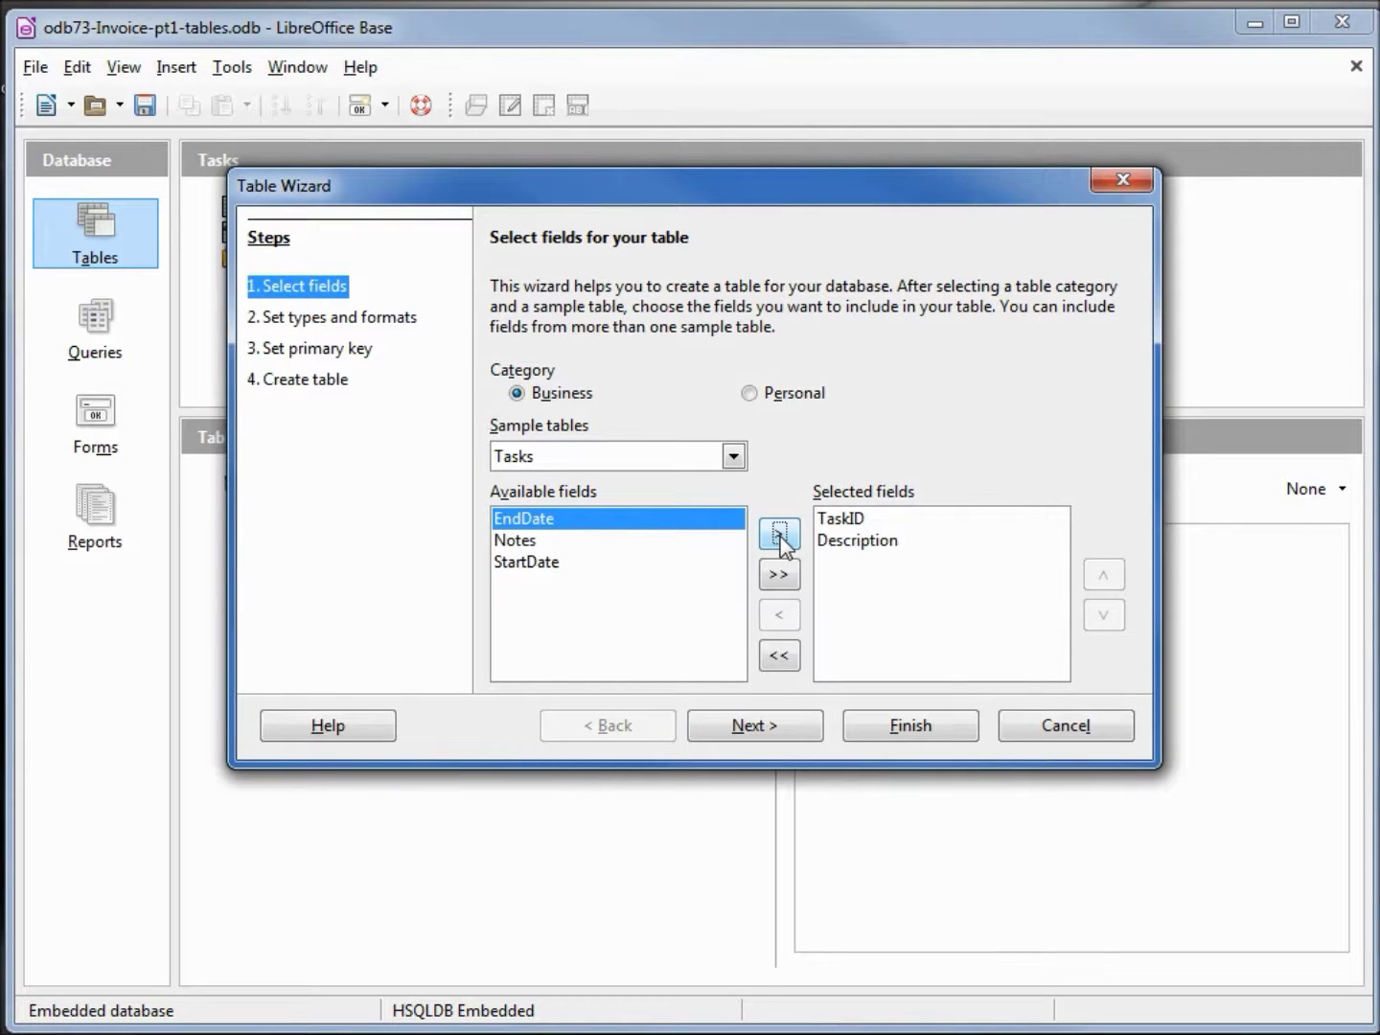
left_click(575, 539)
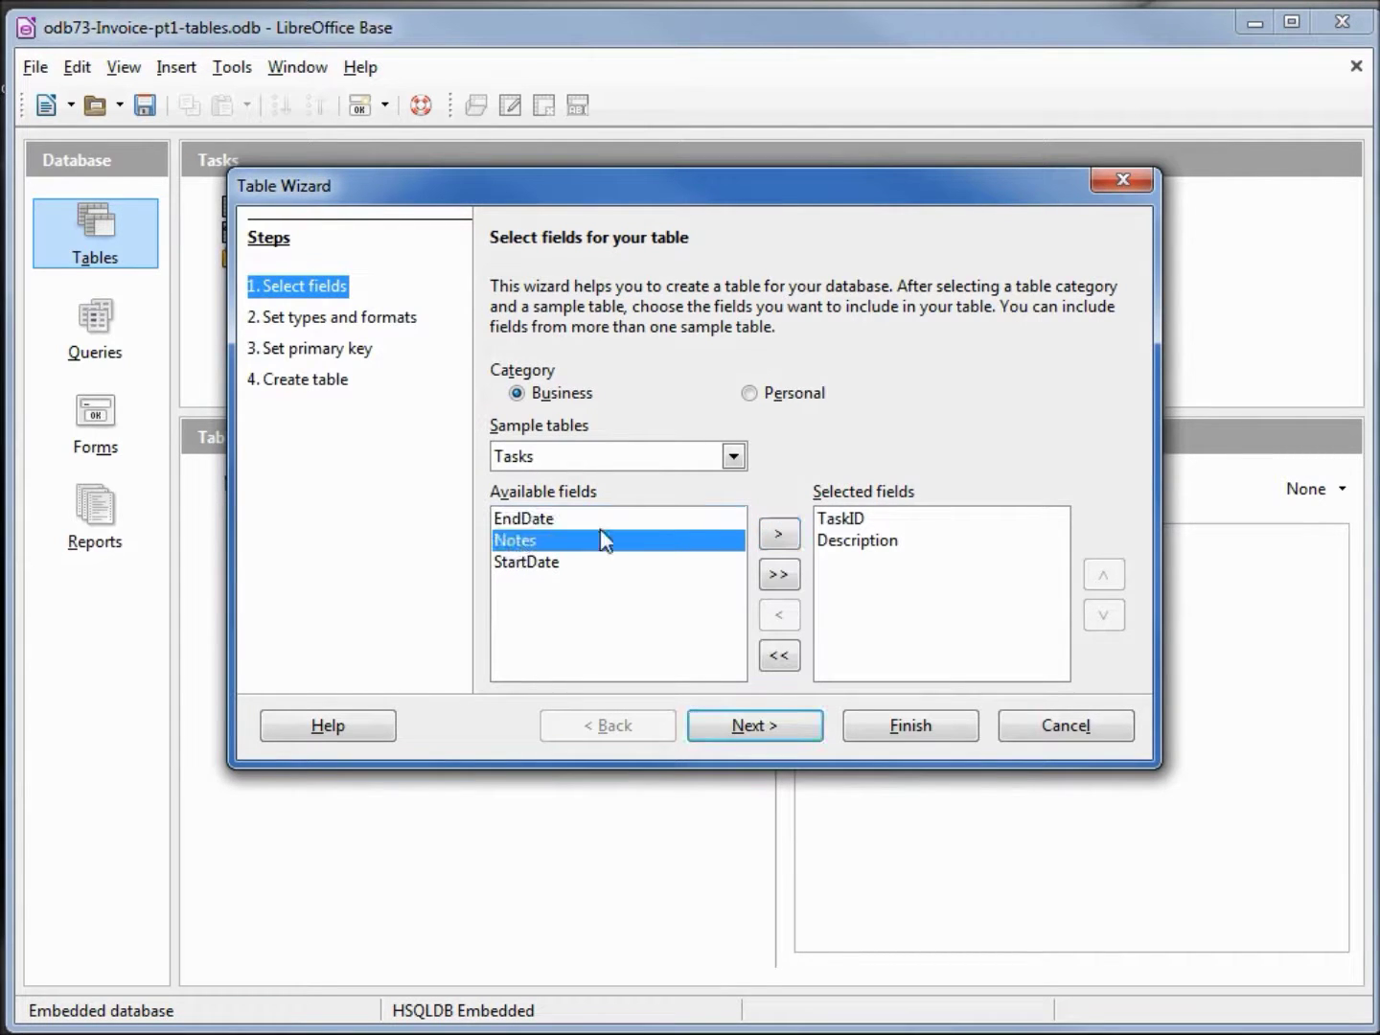
left_click(776, 535)
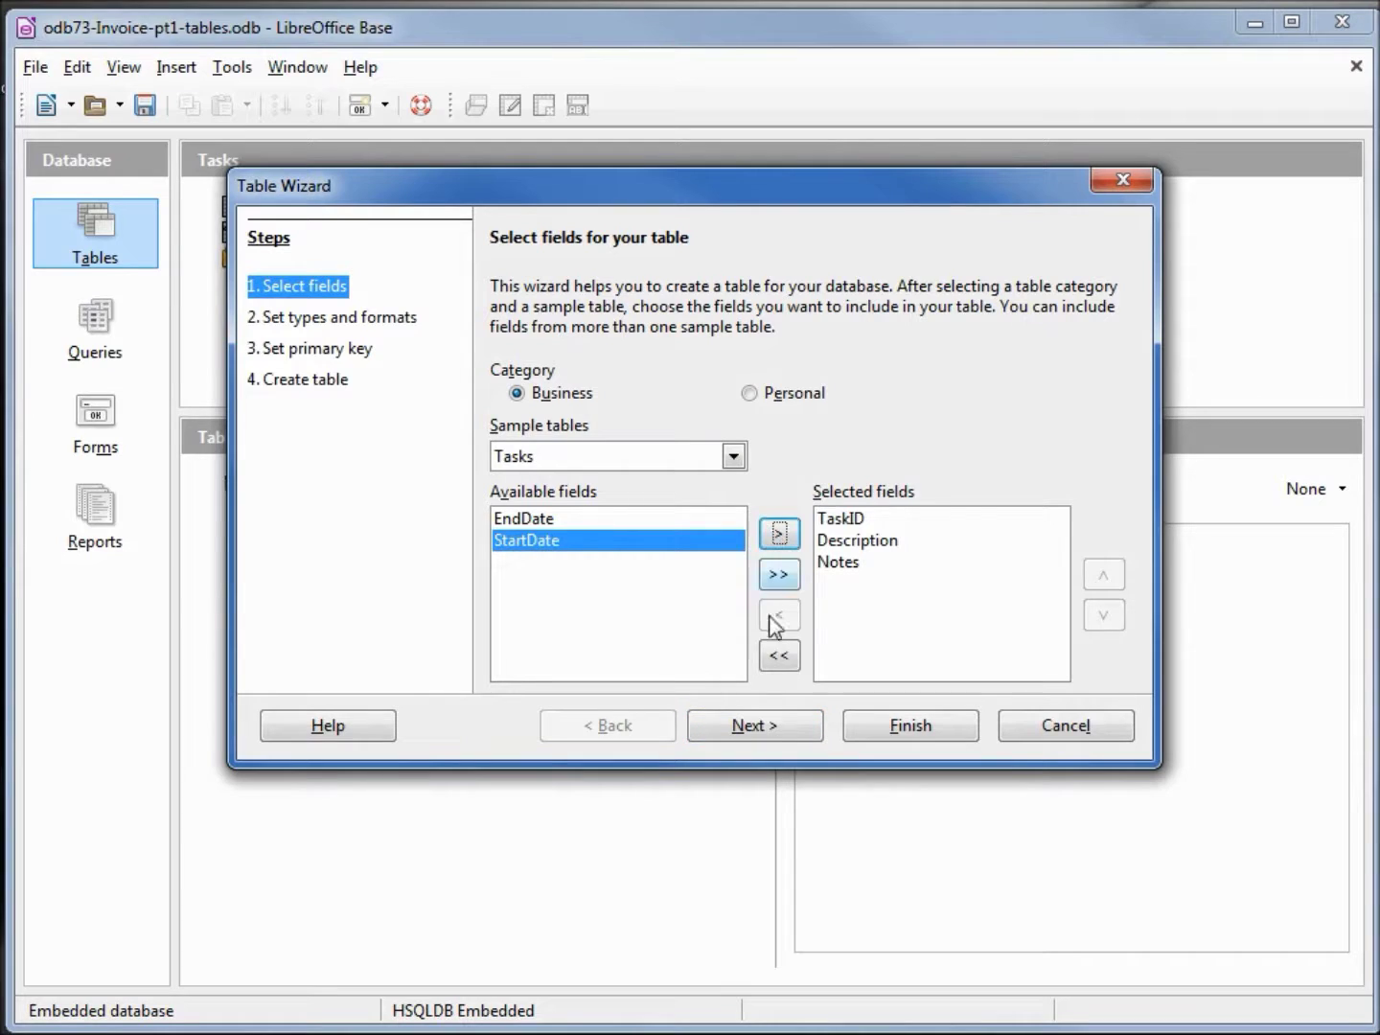
left_click(768, 725)
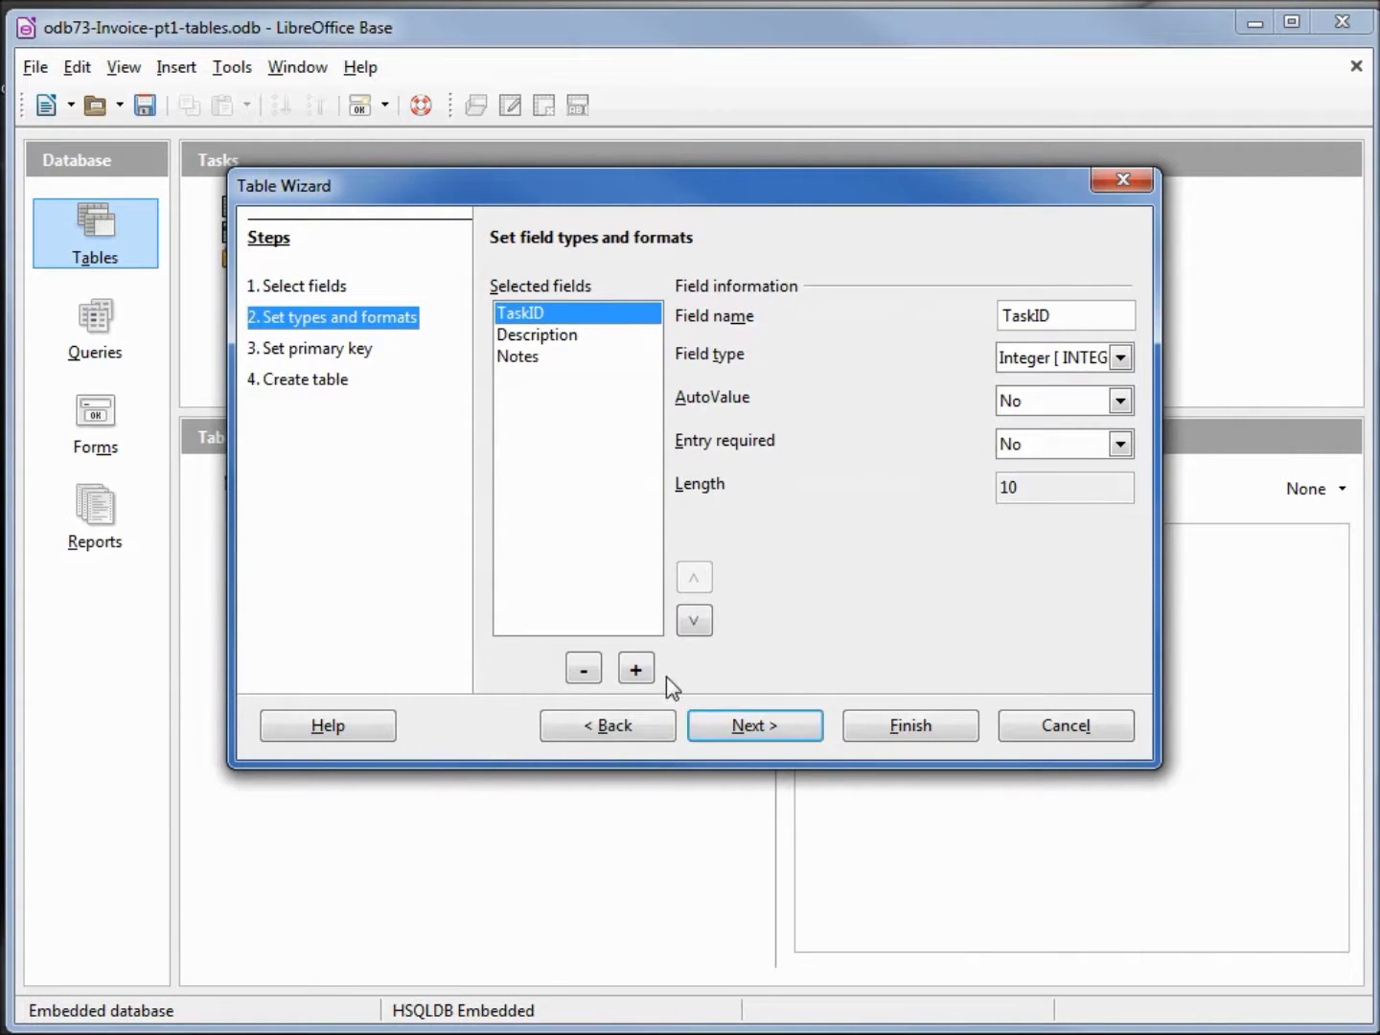
Add an AmountOwed Decimal field with 2 decimal places above Notes, plus another placeholder field
left_click(636, 668)
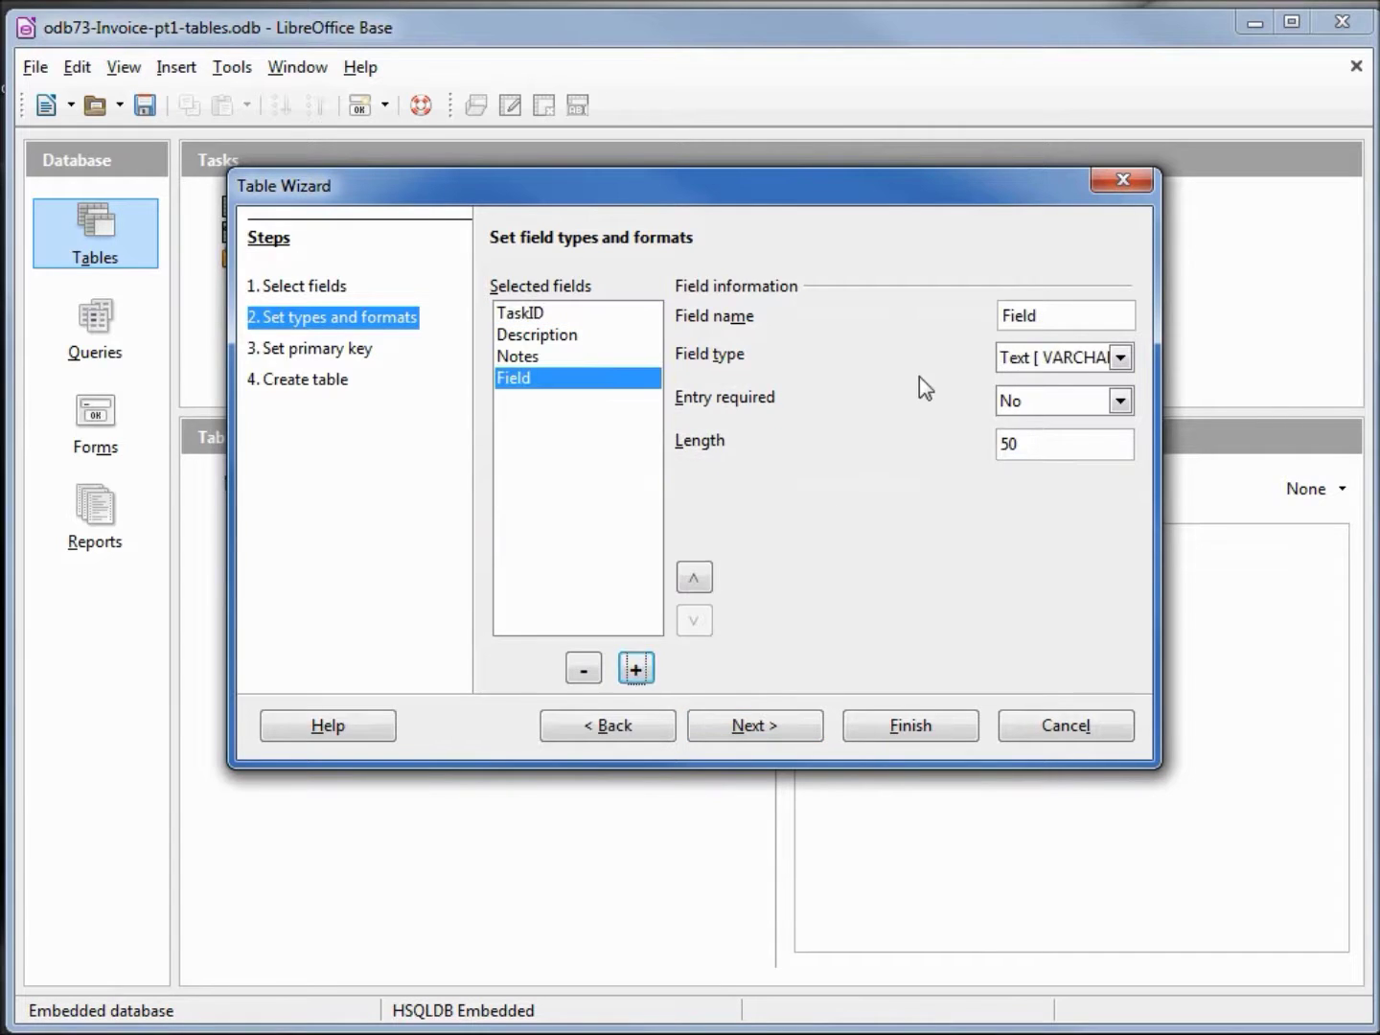
double_click(1052, 321)
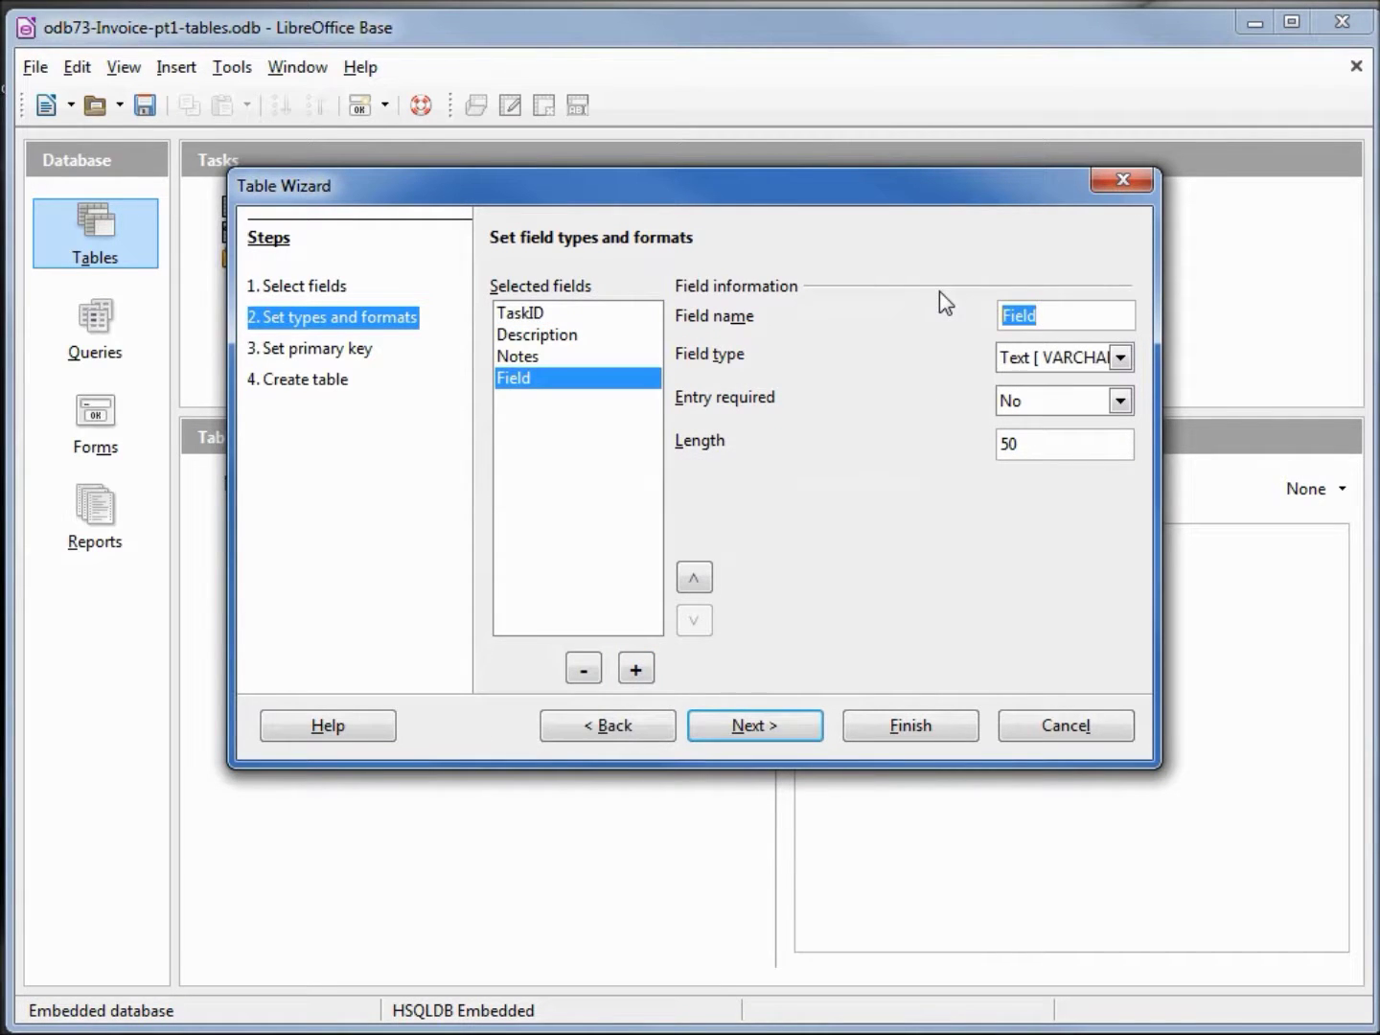
type("Amount")
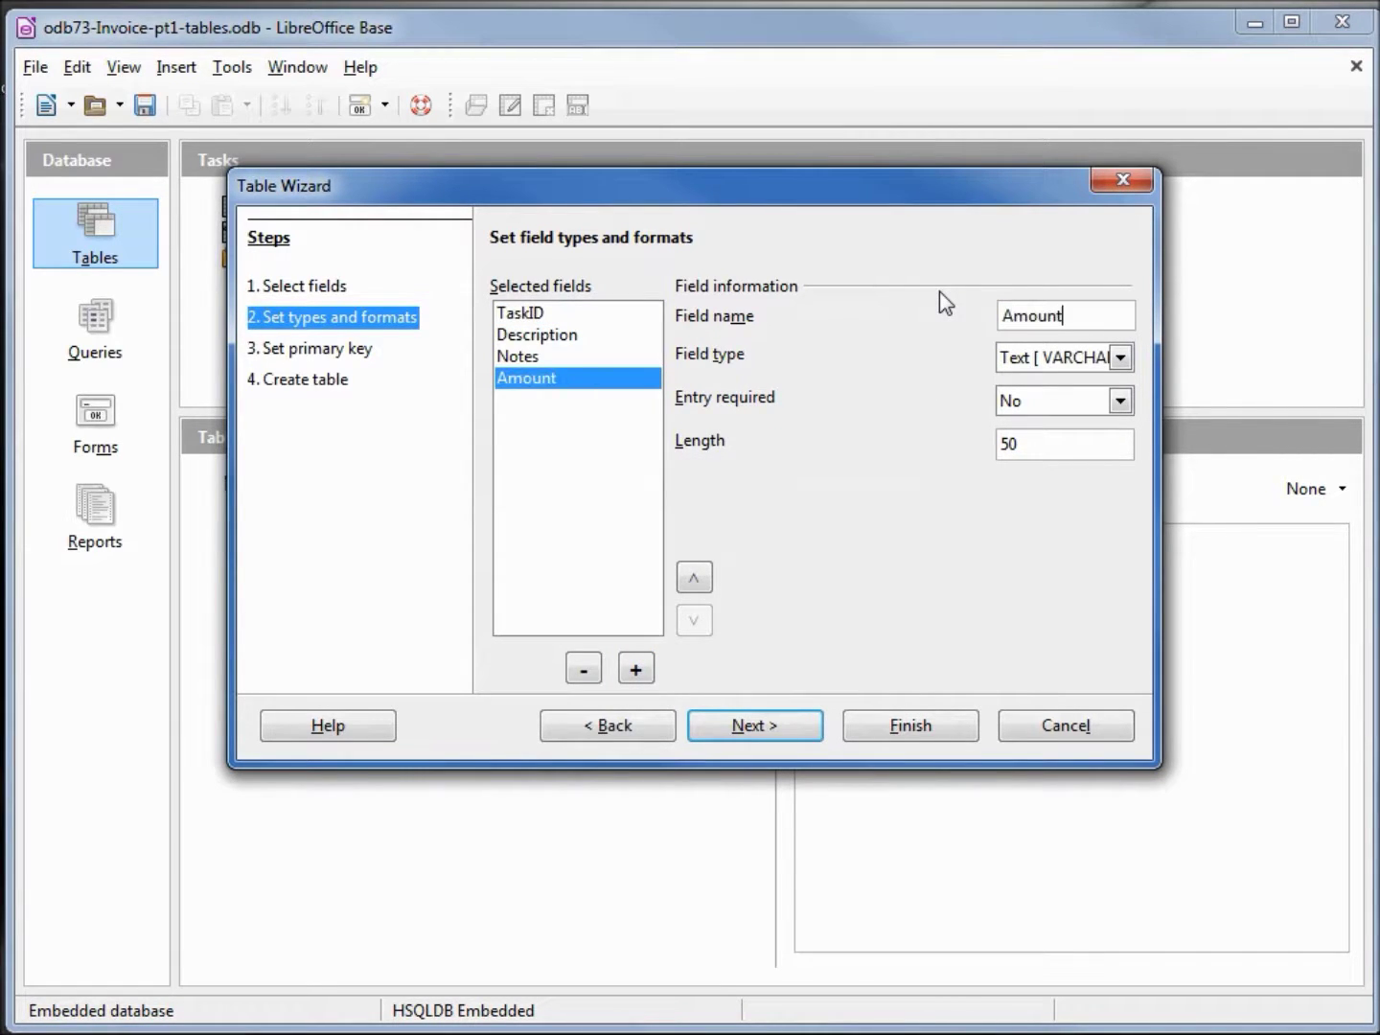
type("Owed")
left_click(1119, 357)
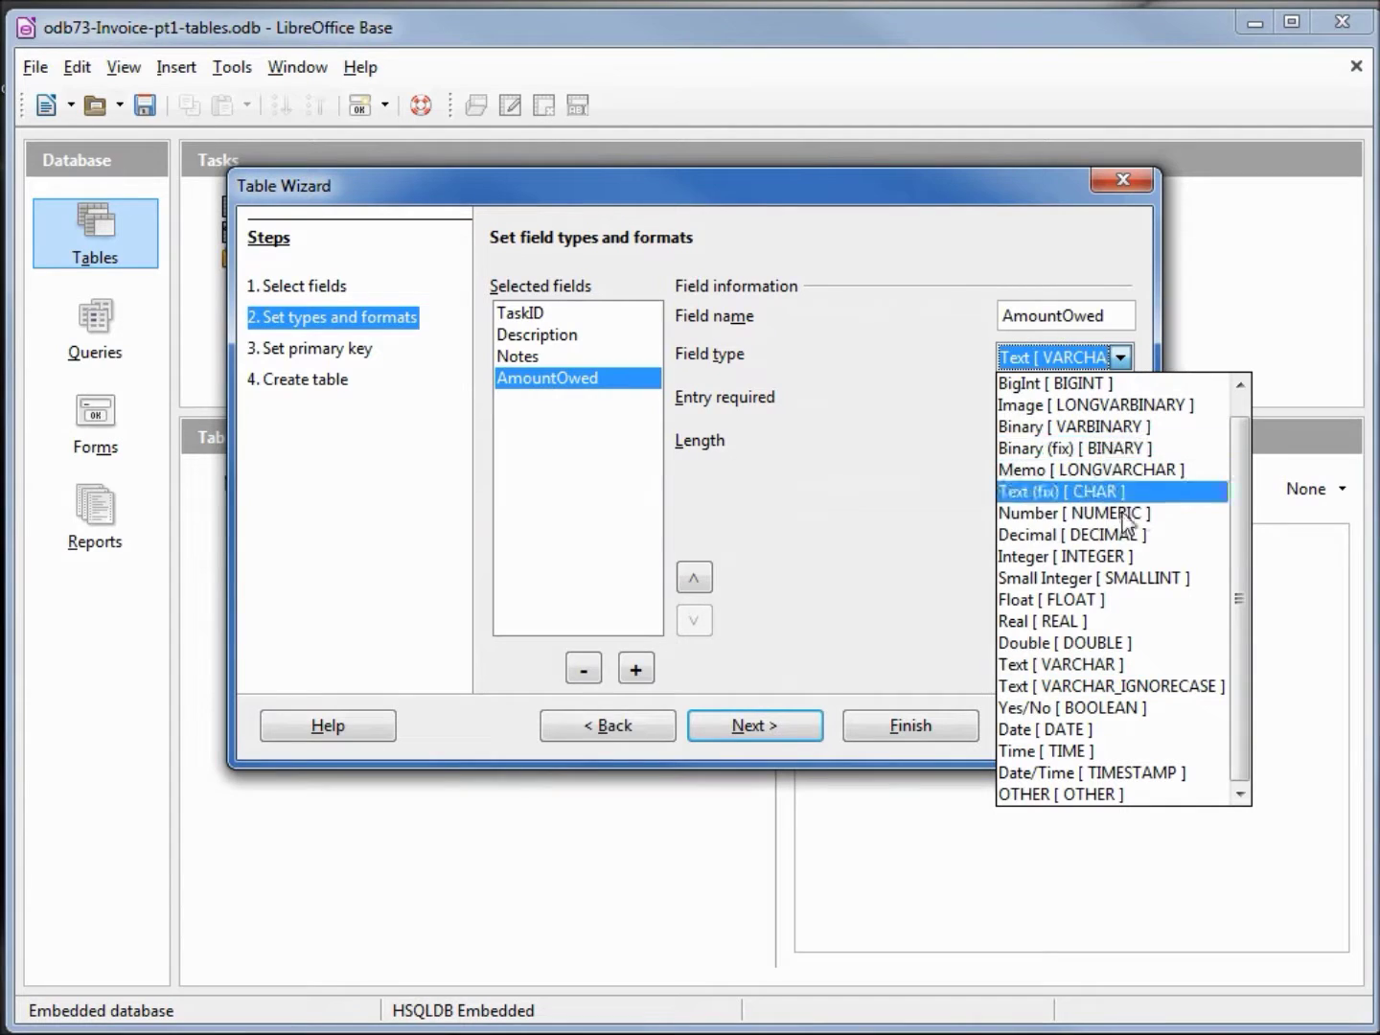
left_click(1073, 535)
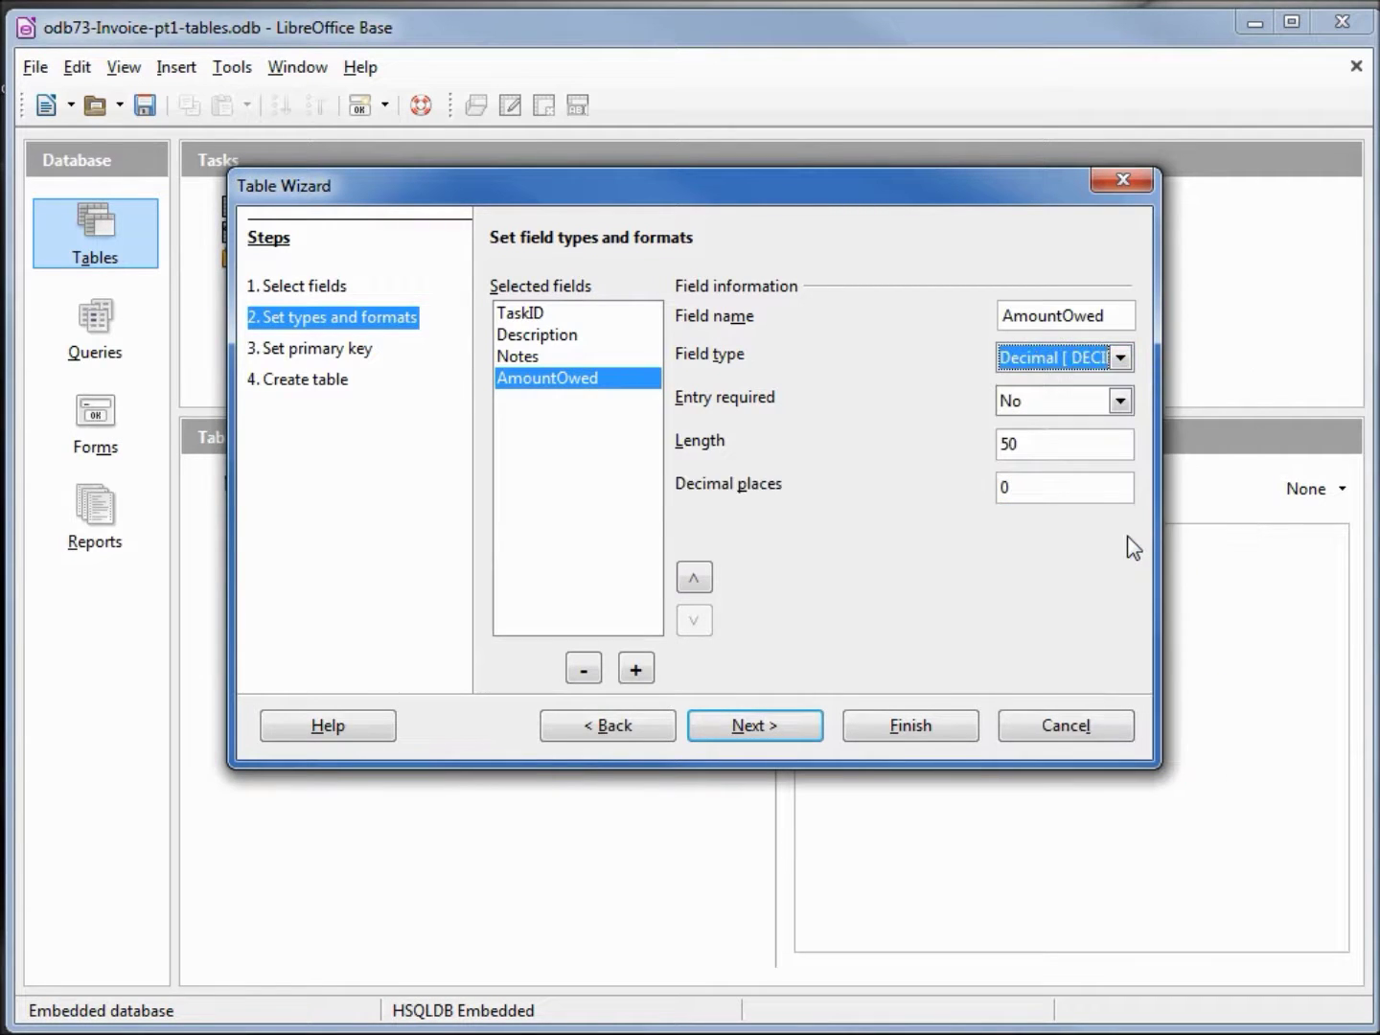
double_click(1021, 494)
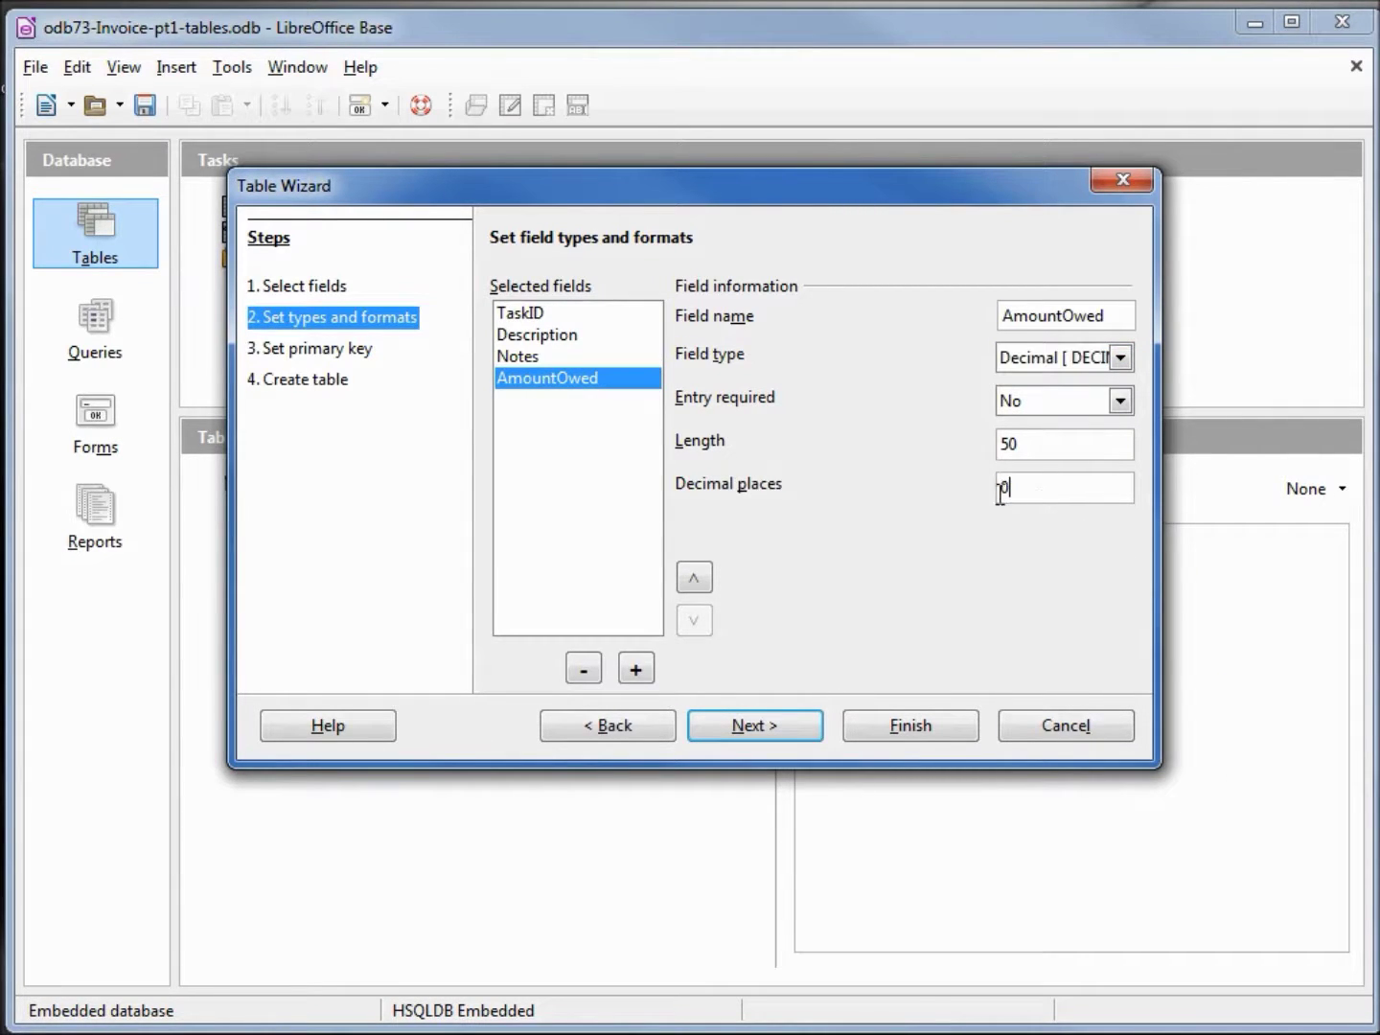
type("2")
left_click(695, 578)
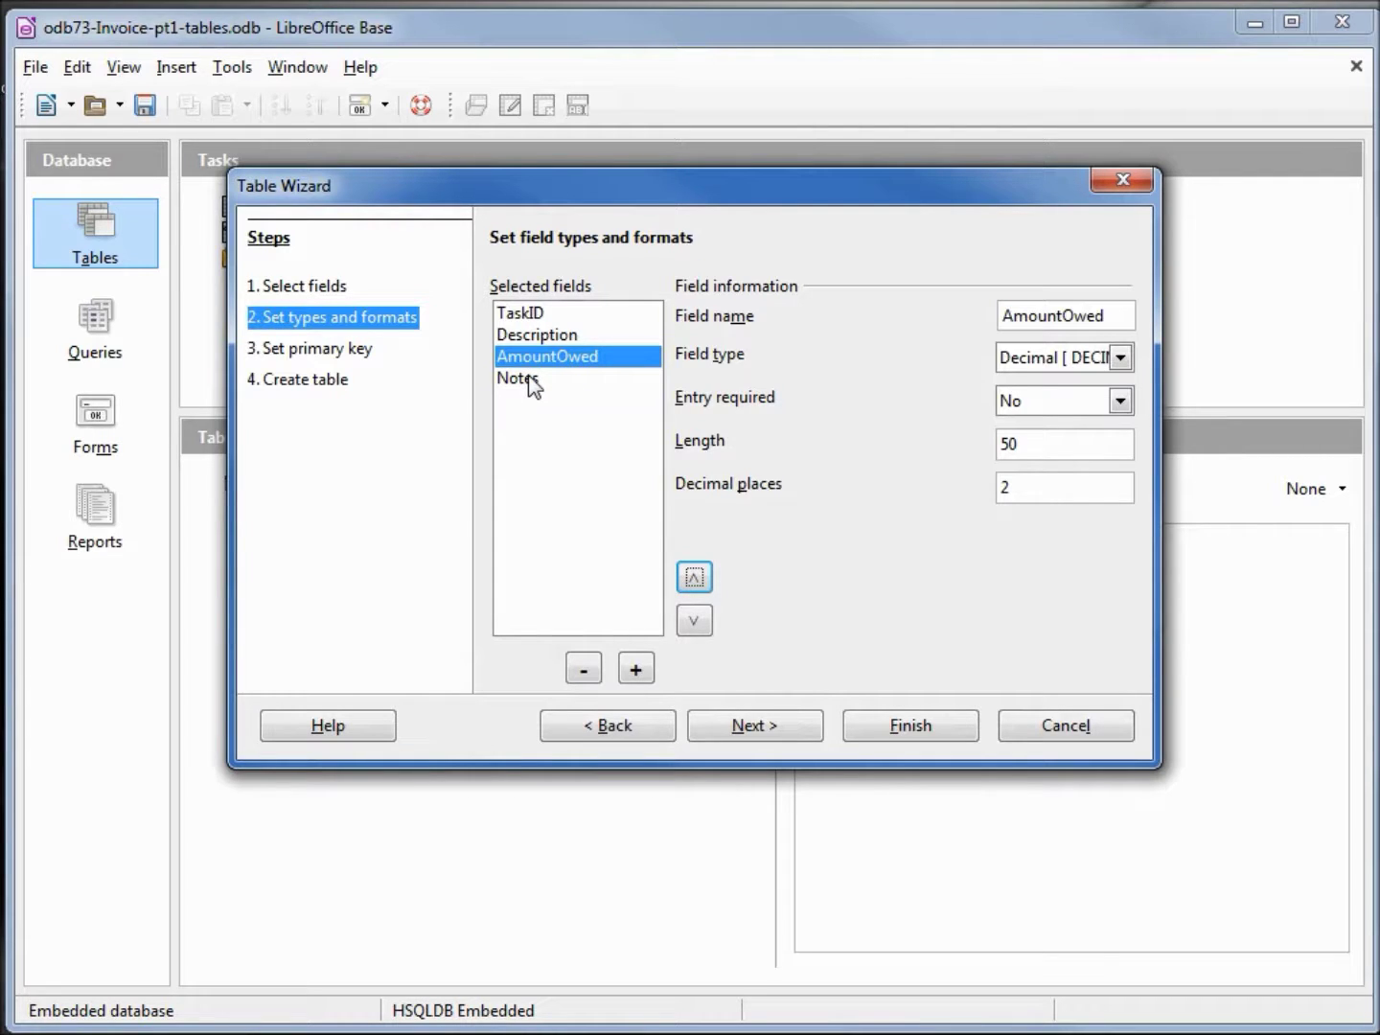
left_click(636, 669)
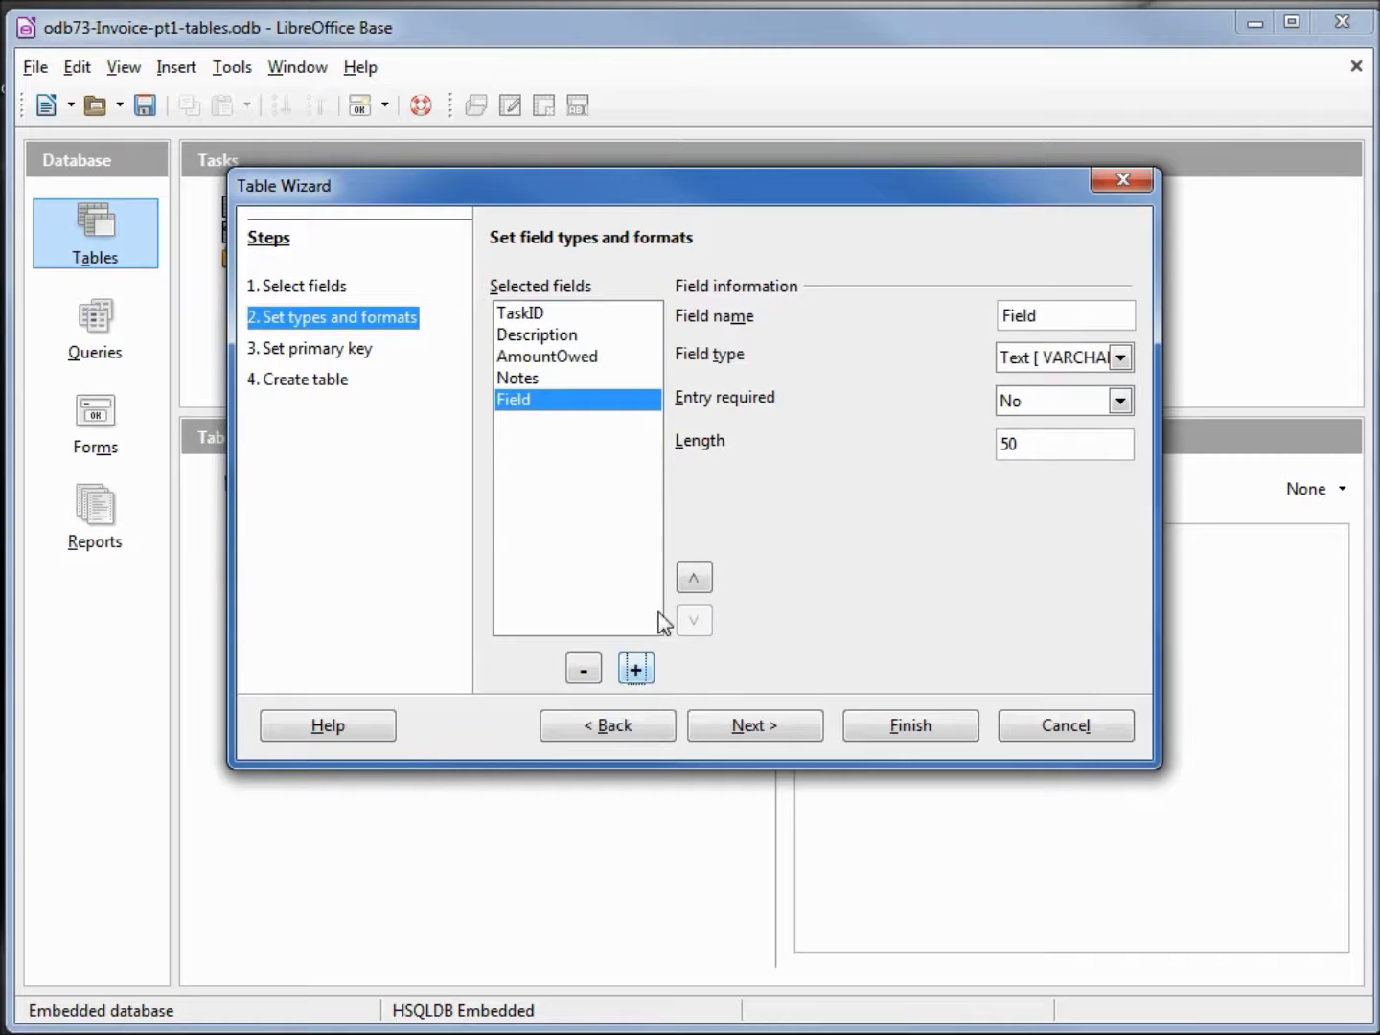
Rename the placeholder field InvoiceID, make it Integer, review TaskID, and reach the primary key step
left_click_drag(1069, 315, 979, 305)
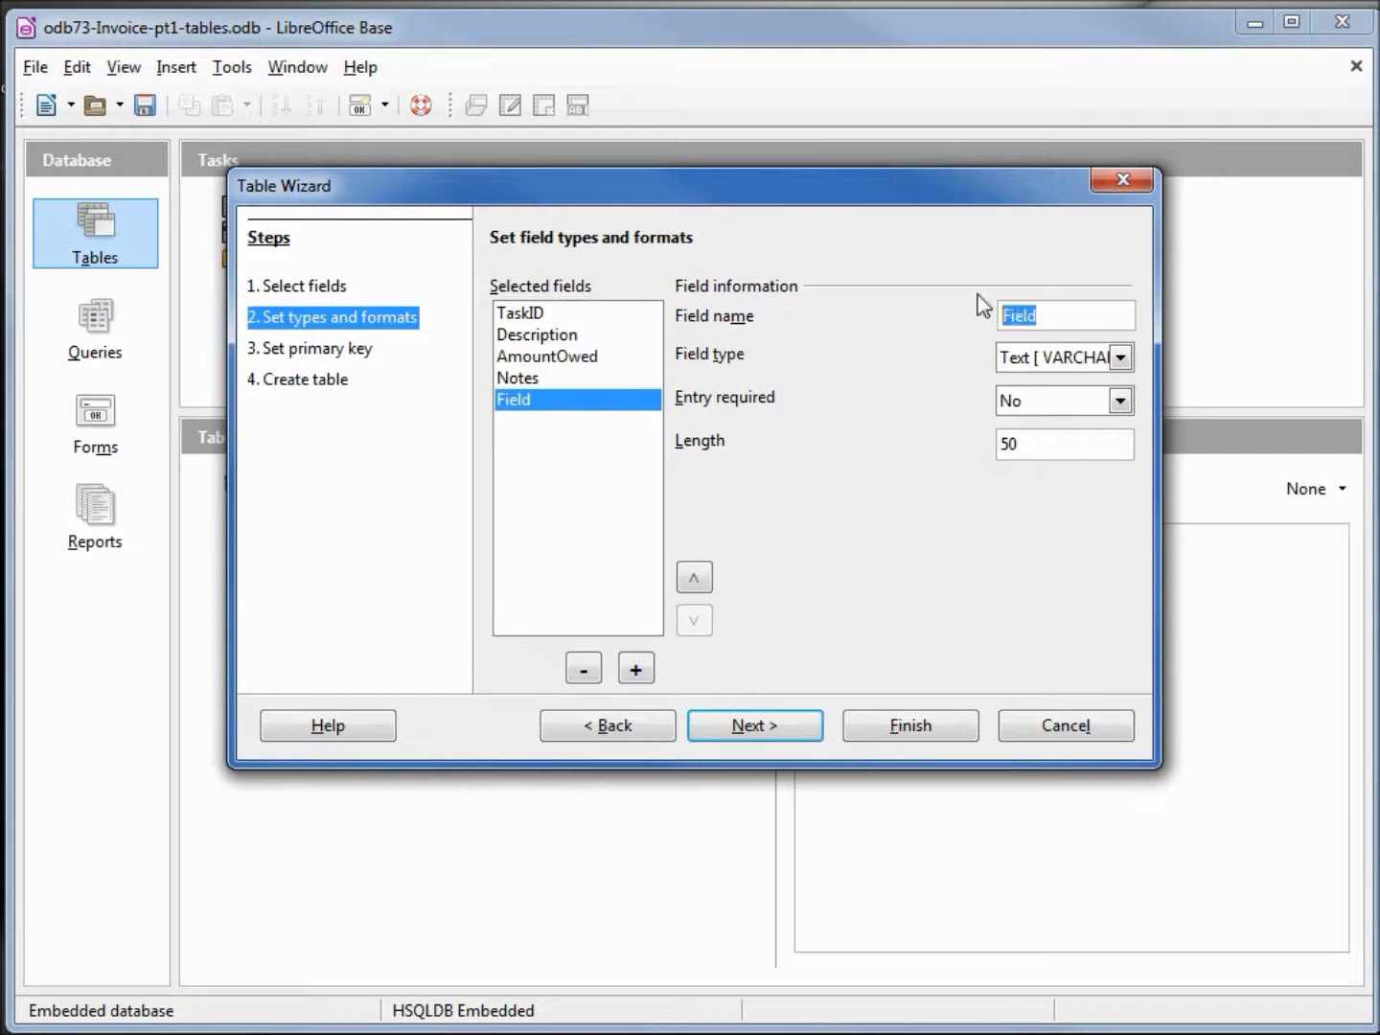
type("InvoiceID")
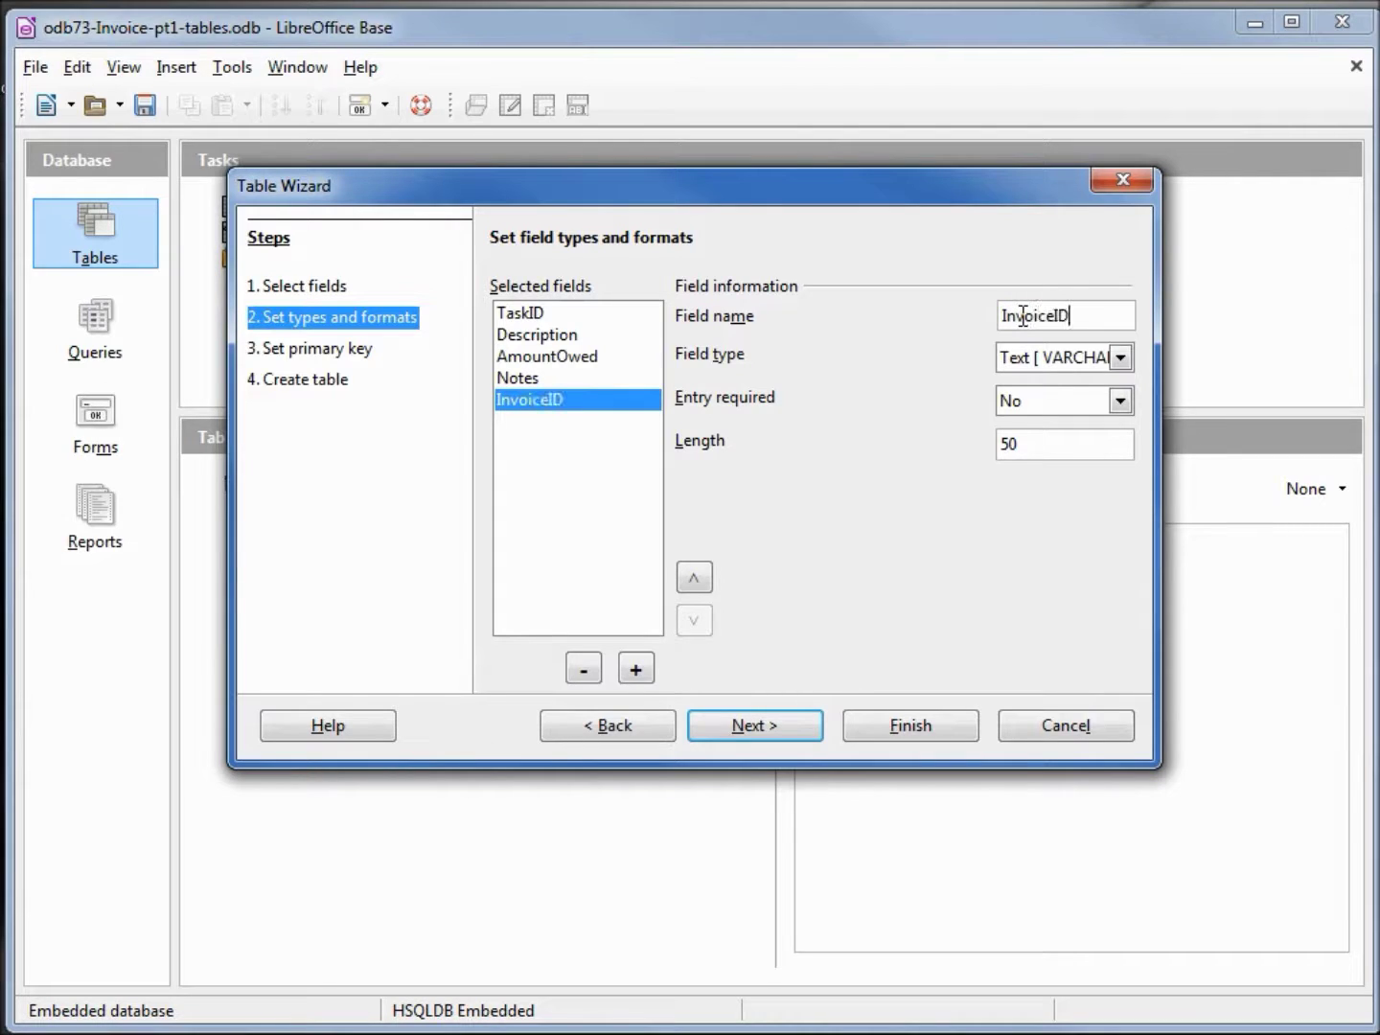
left_click(1119, 358)
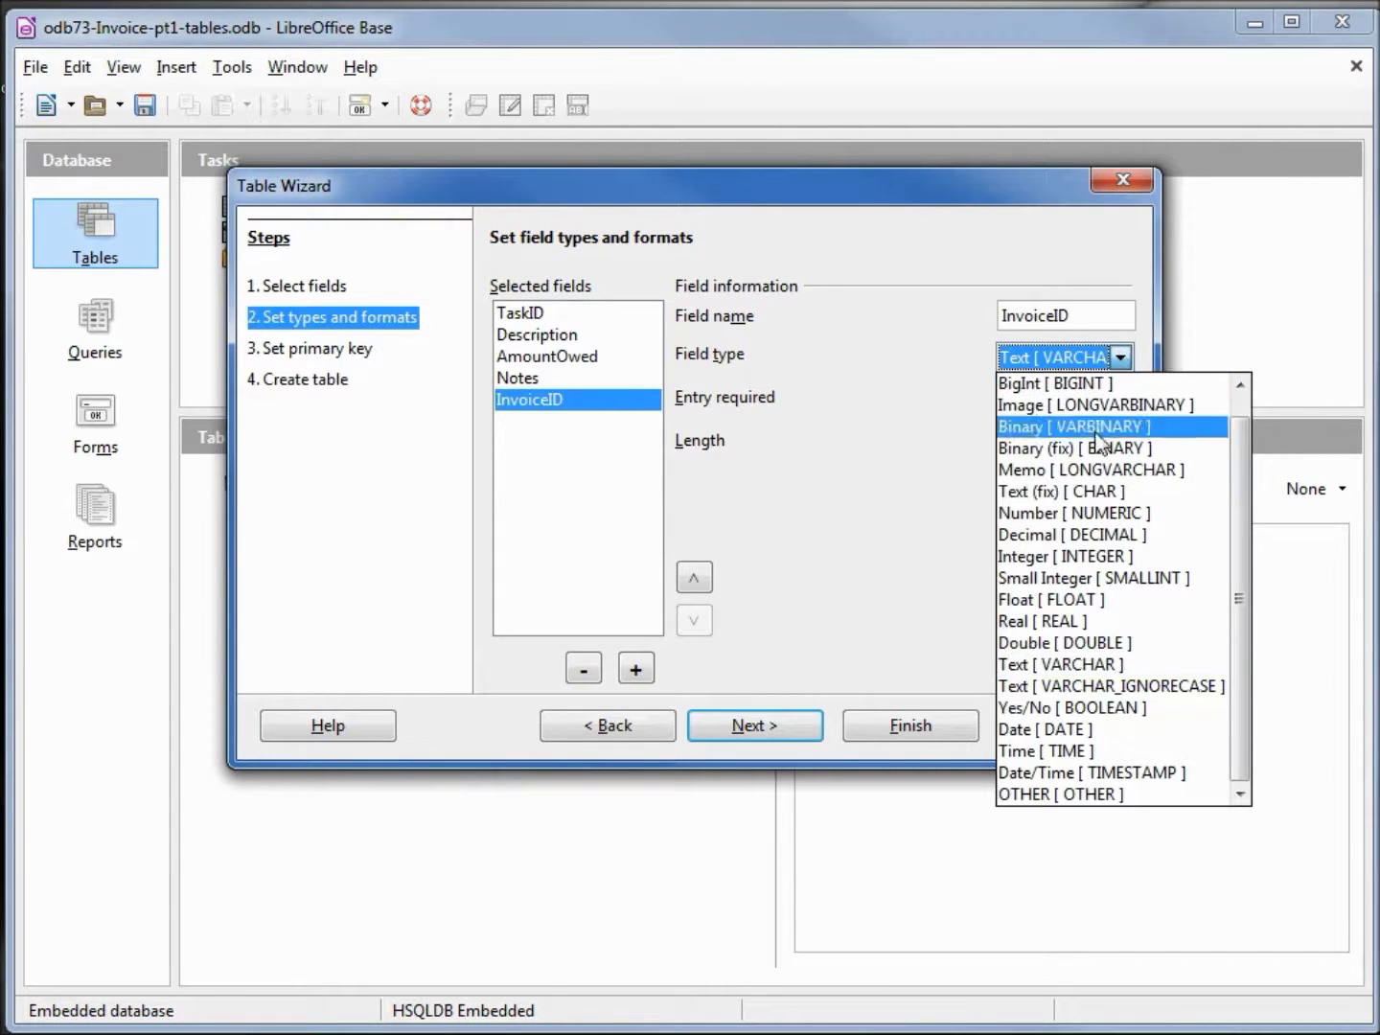
left_click(1071, 556)
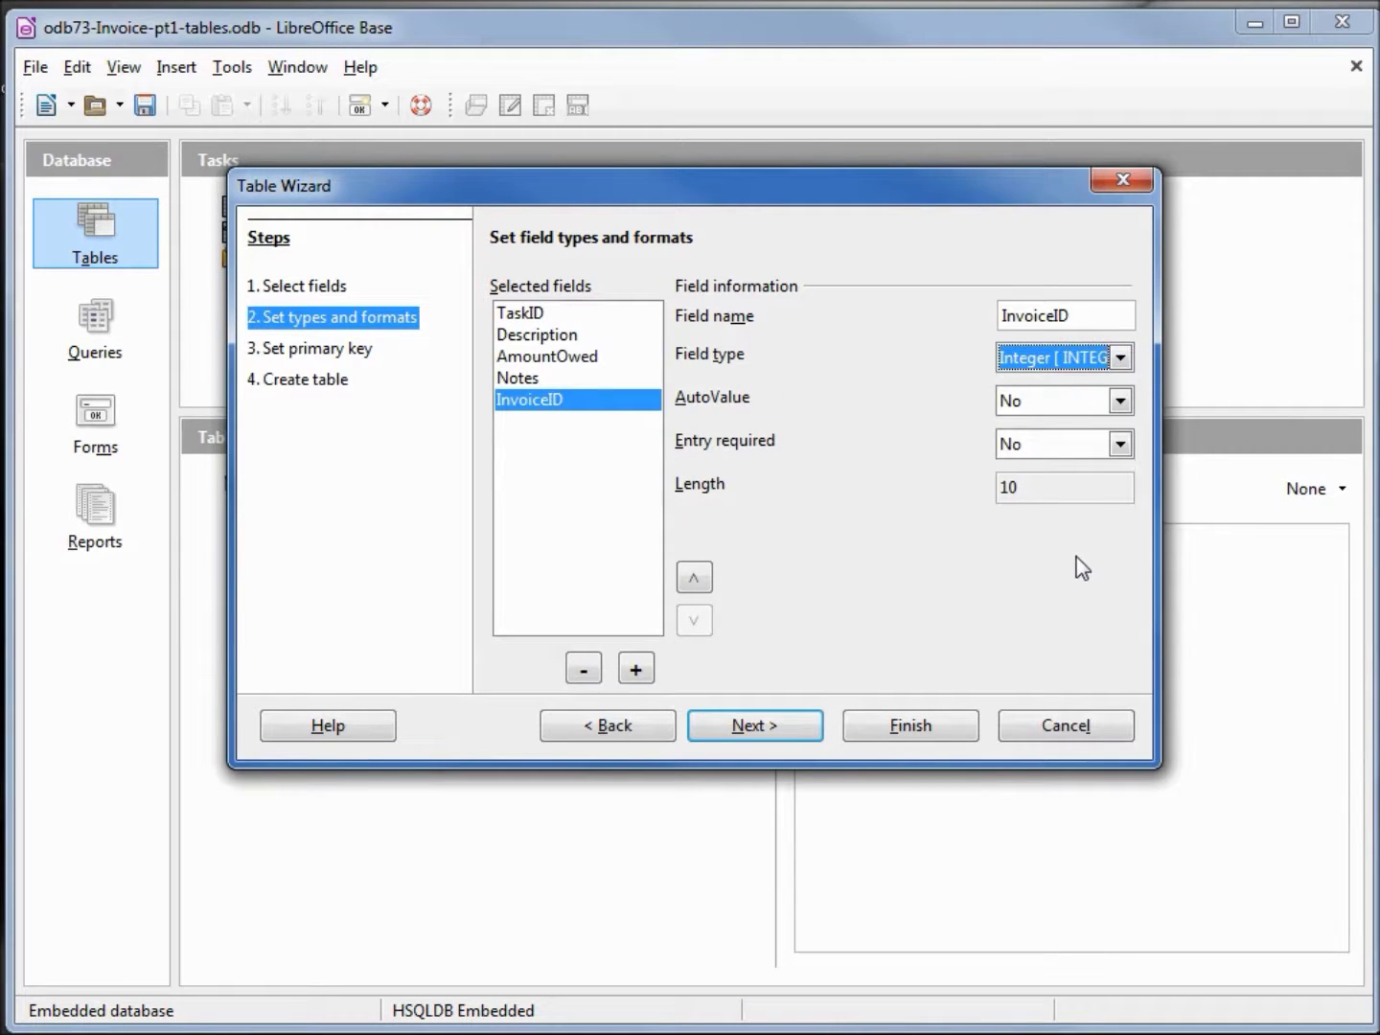
left_click(548, 313)
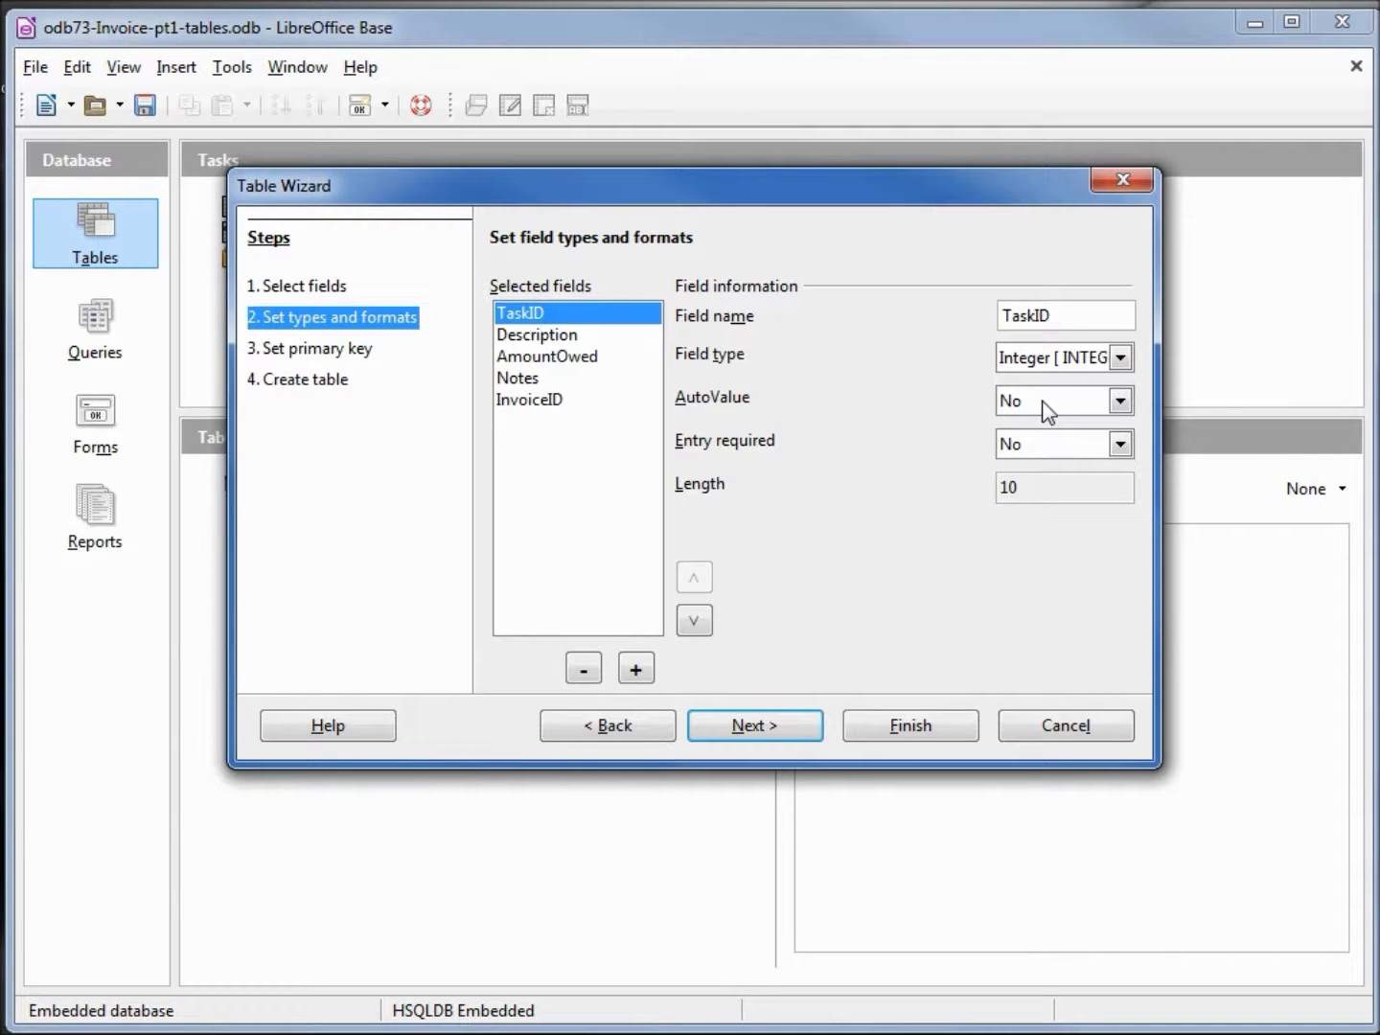
left_click(757, 726)
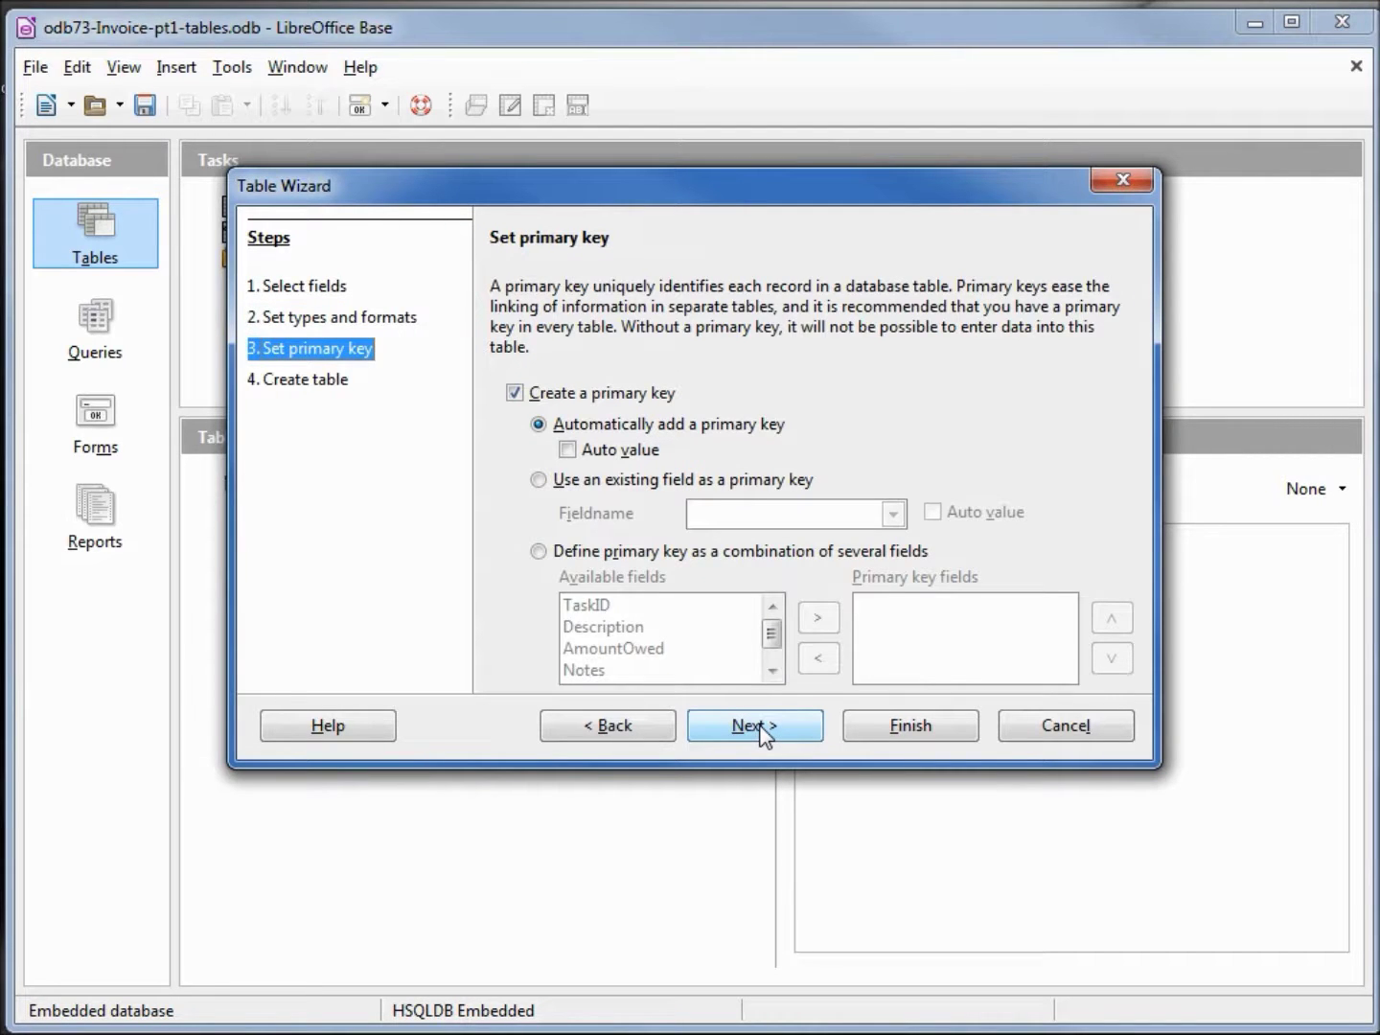
Make TaskID the auto-value primary key and create the table under the name Tasks
left_click(539, 482)
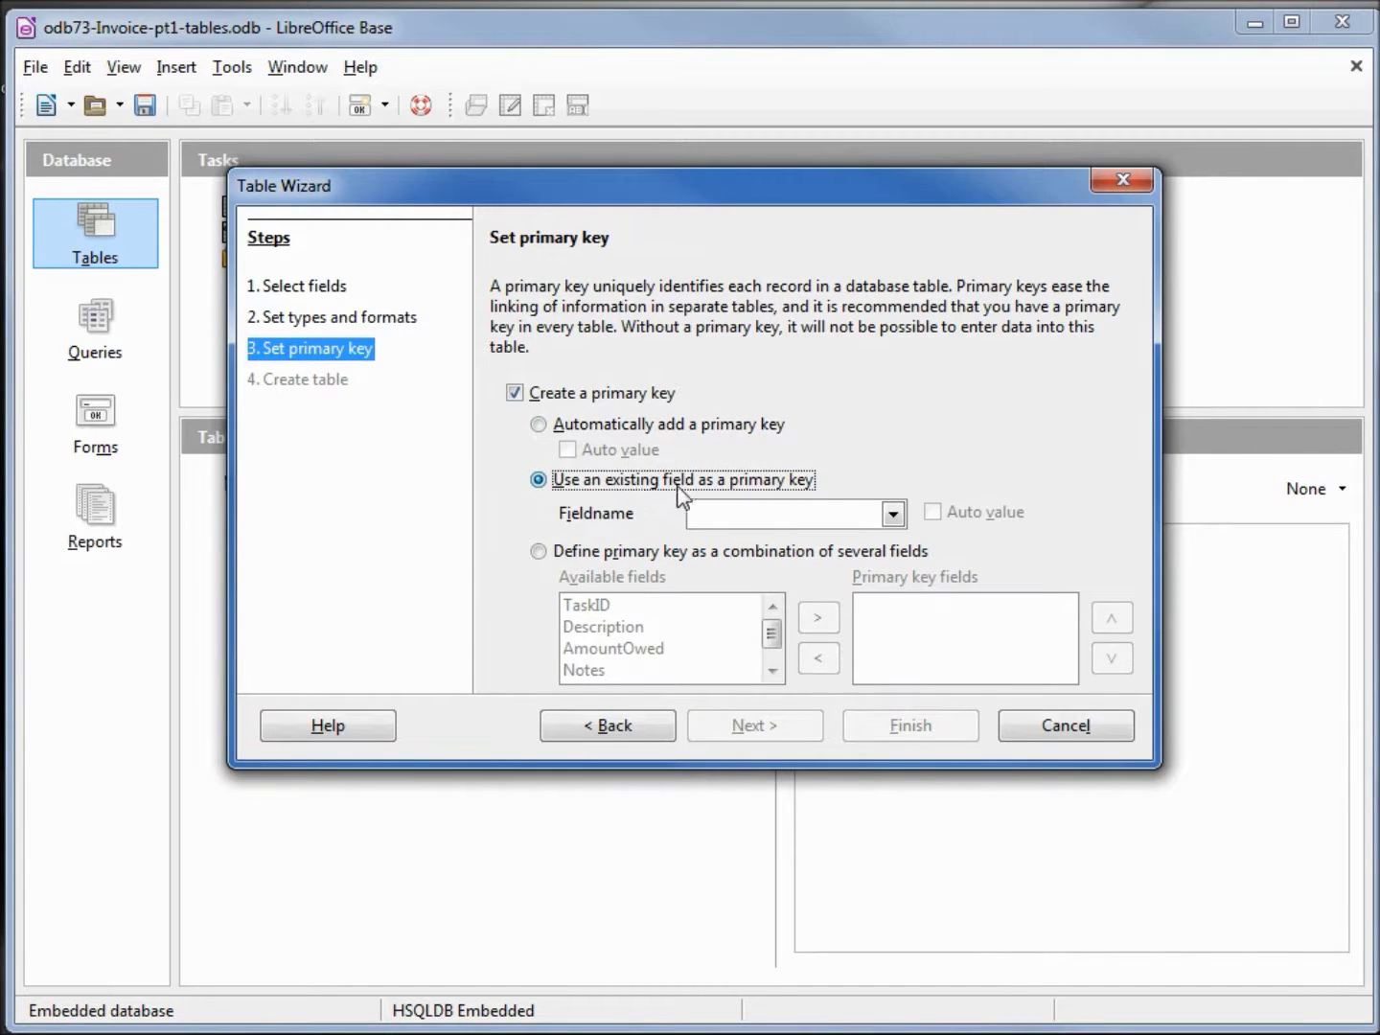
left_click(894, 513)
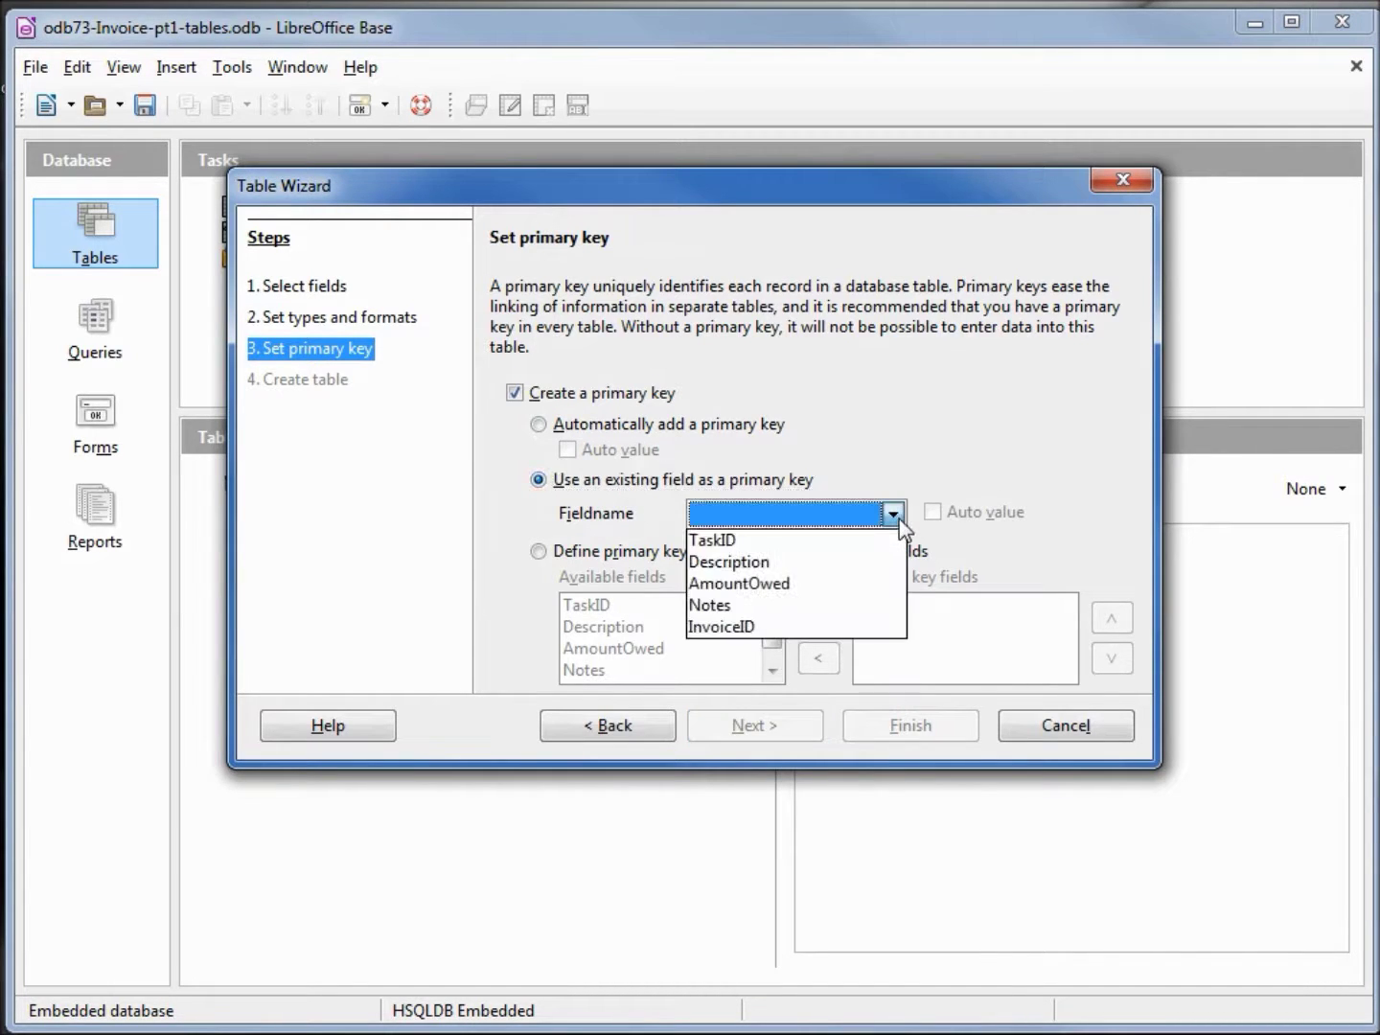
left_click(830, 547)
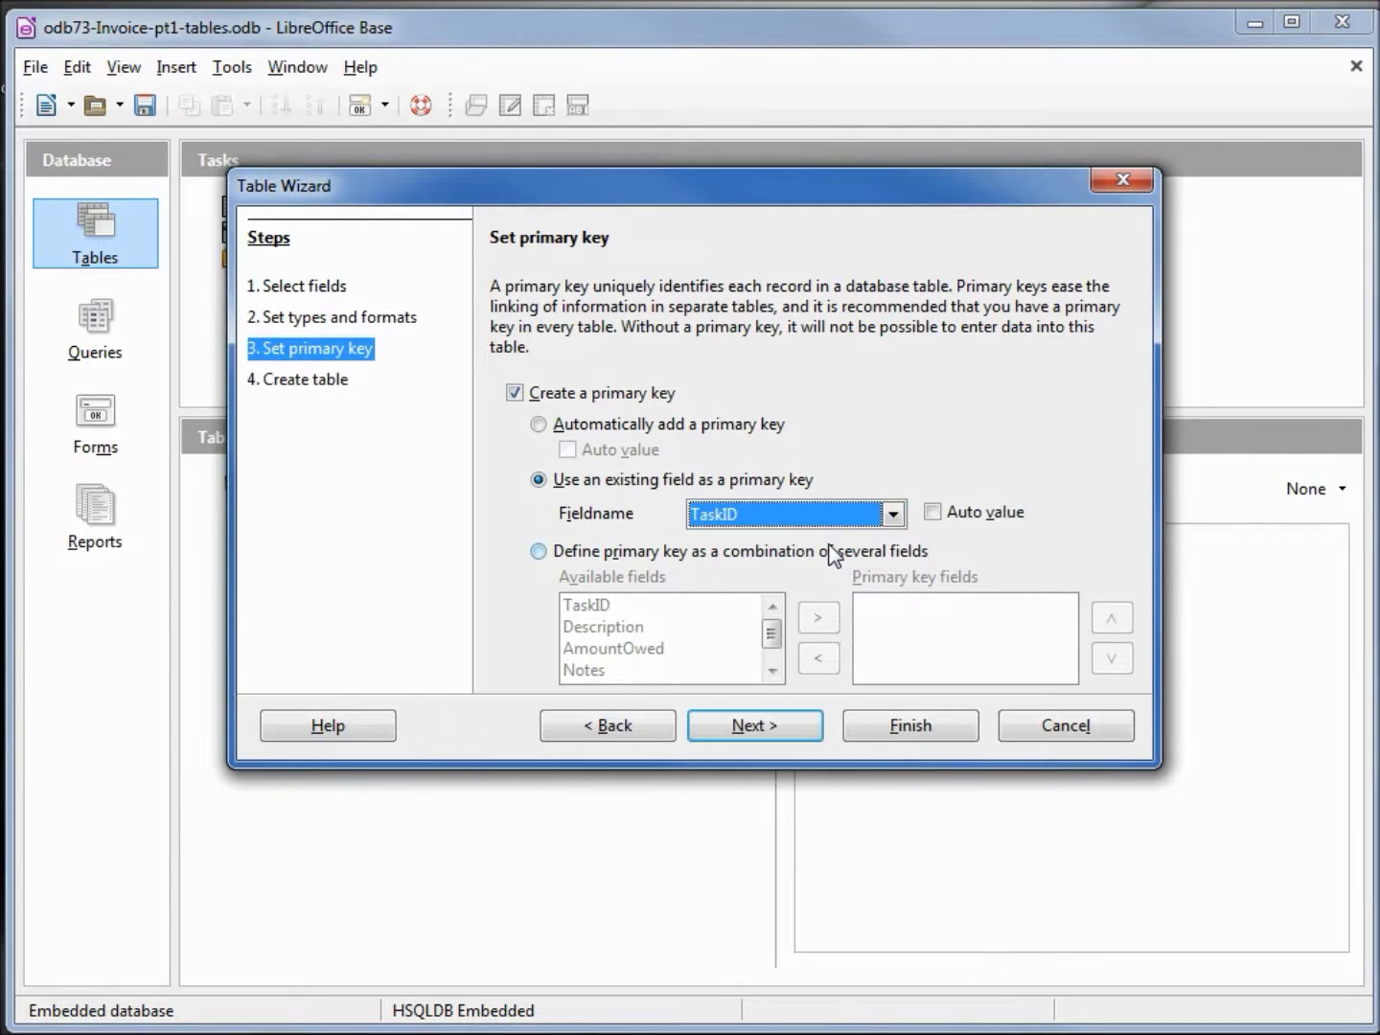
left_click(929, 512)
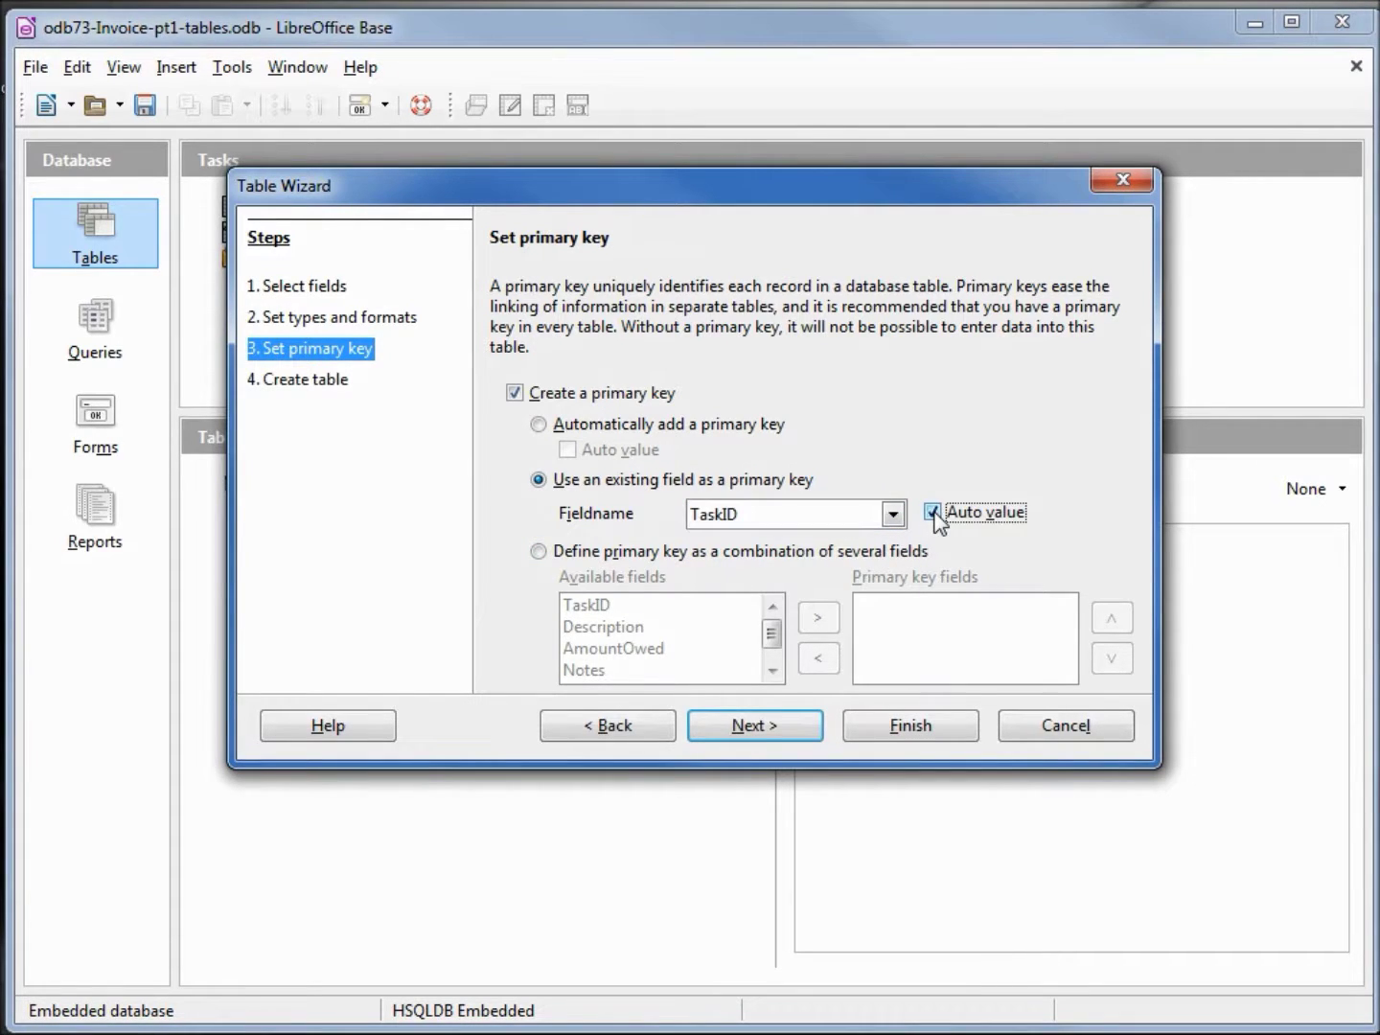
left_click(762, 726)
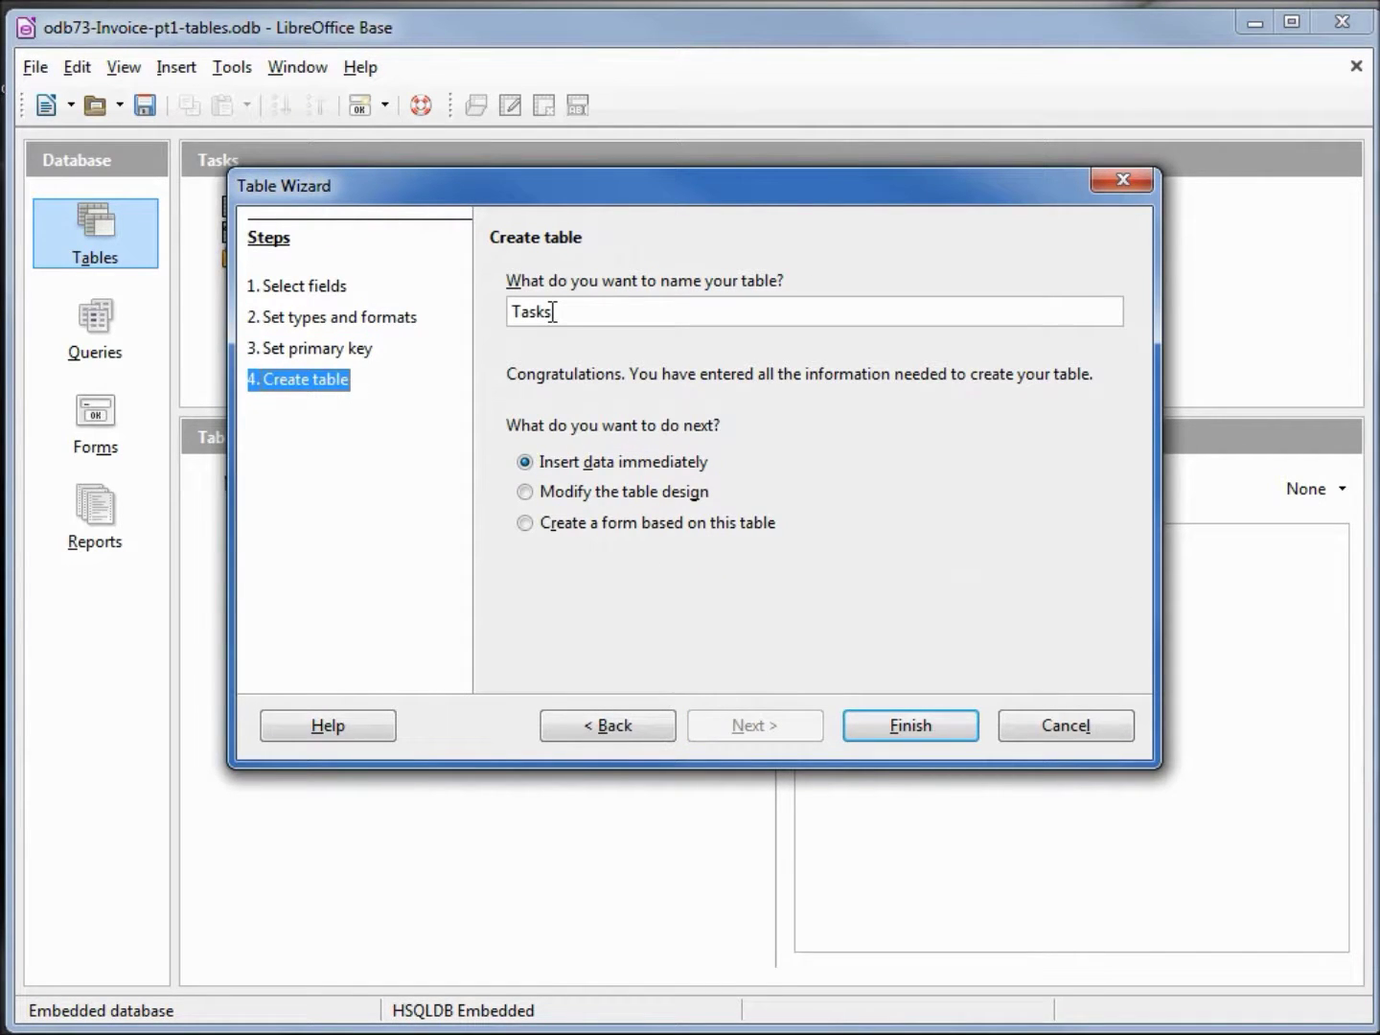
left_click(919, 728)
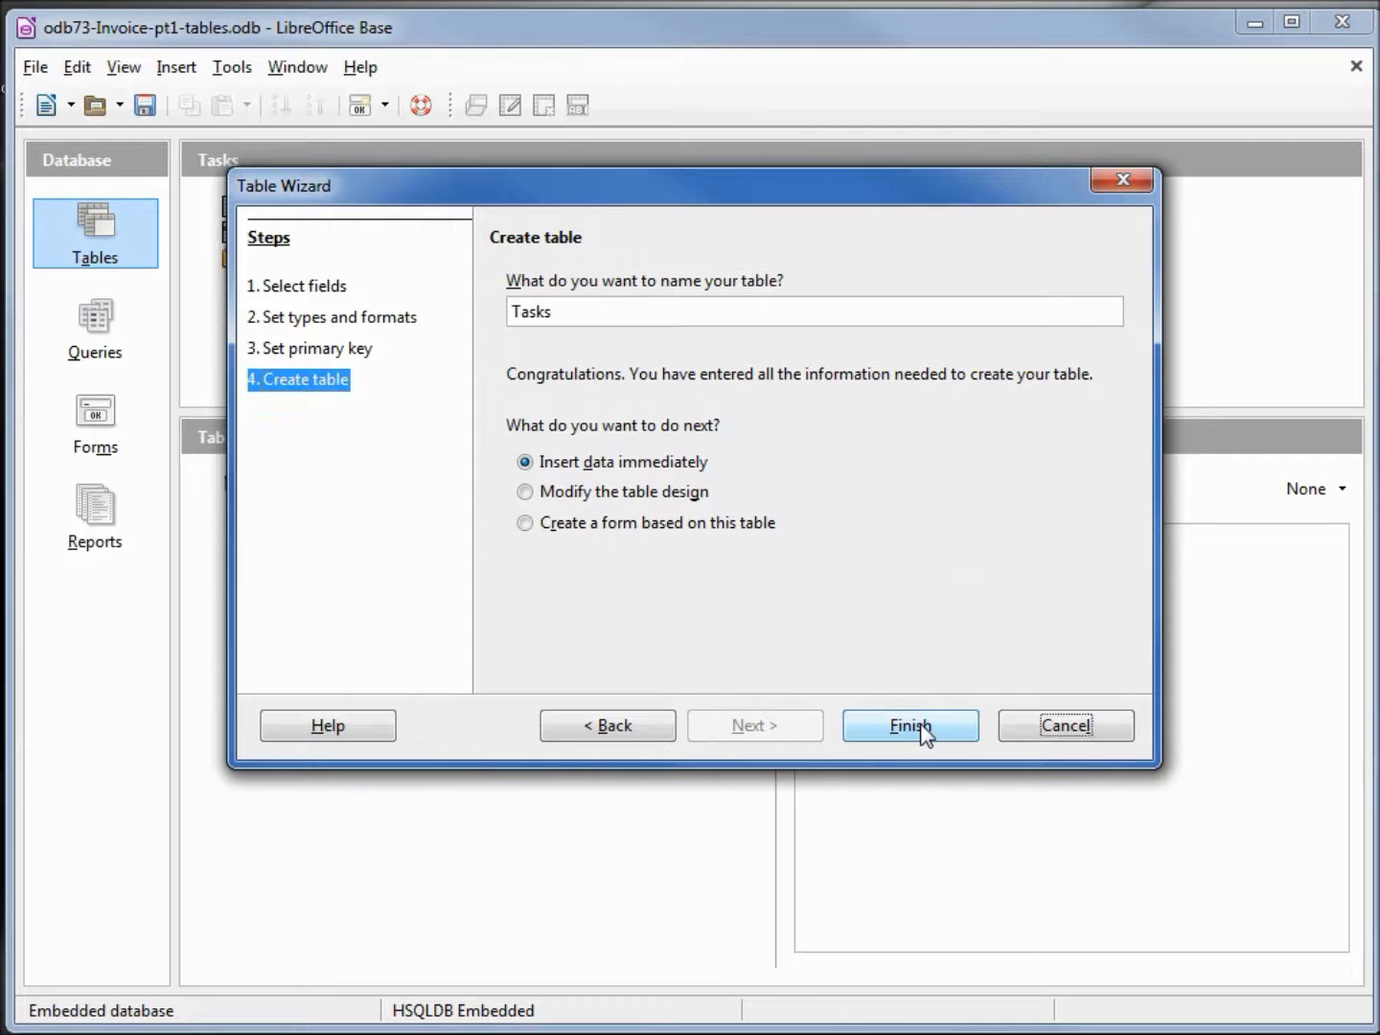
left_click(919, 728)
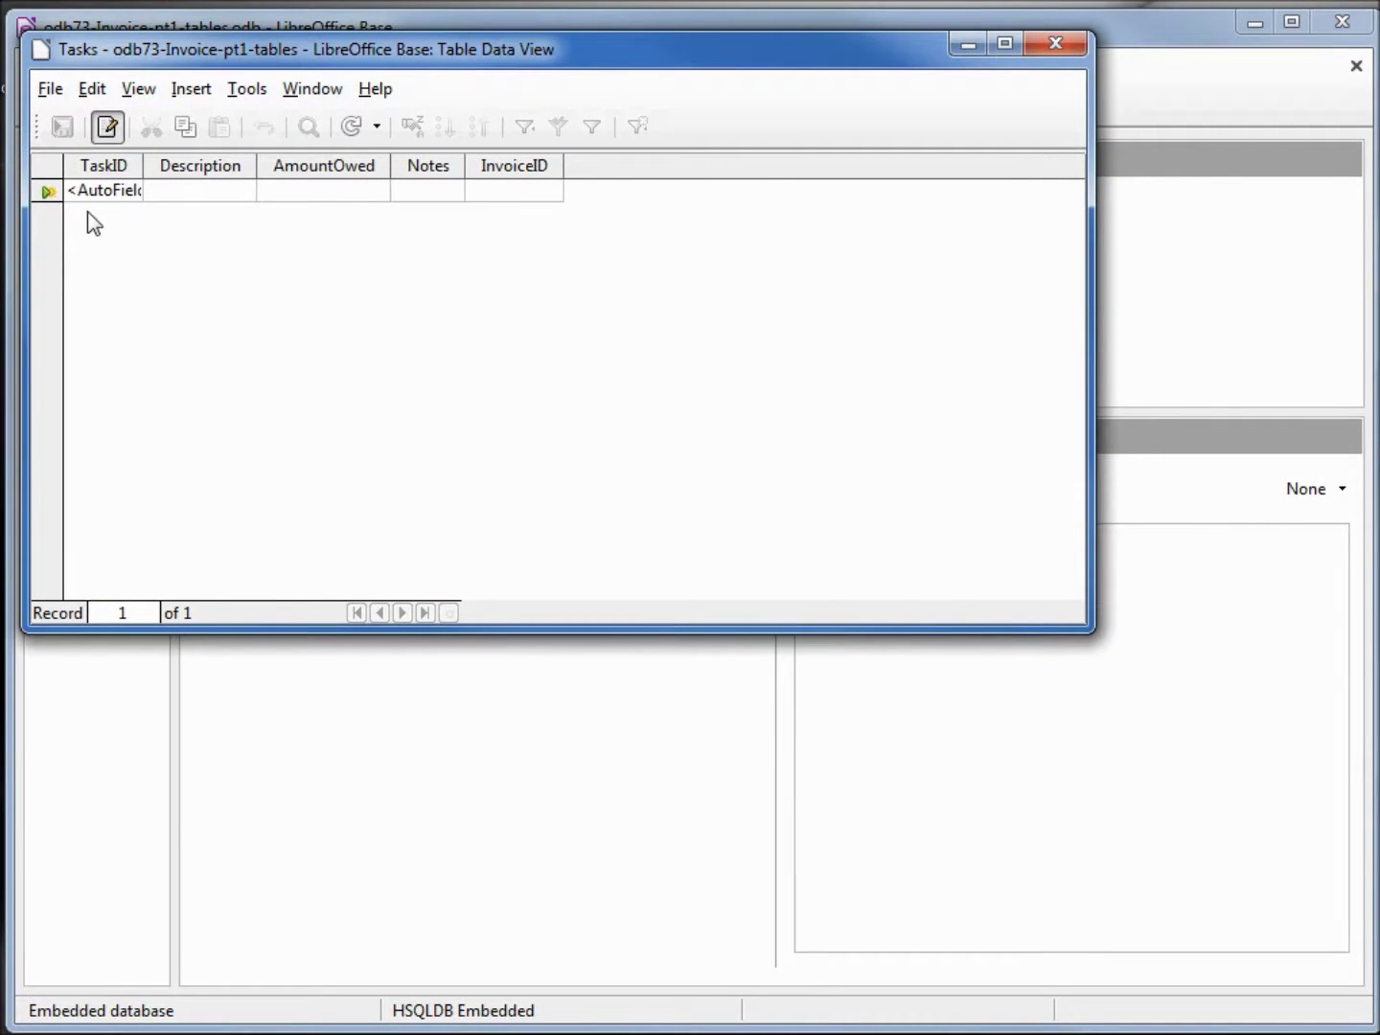
Close the empty Tasks data view and launch the Table Wizard for another table
left_click(1064, 39)
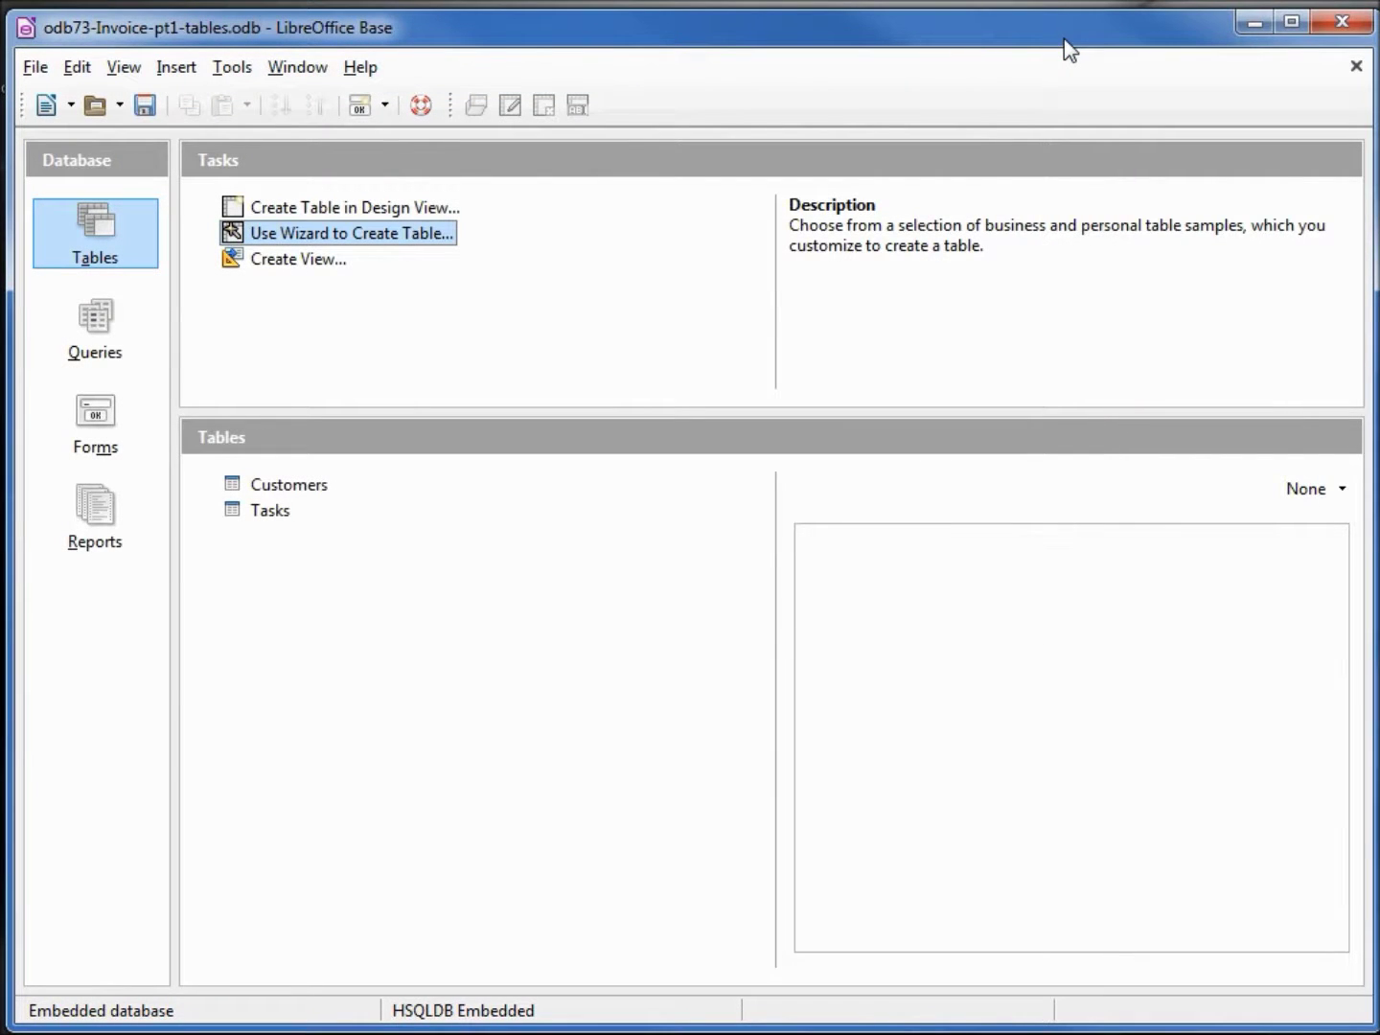
left_click(322, 234)
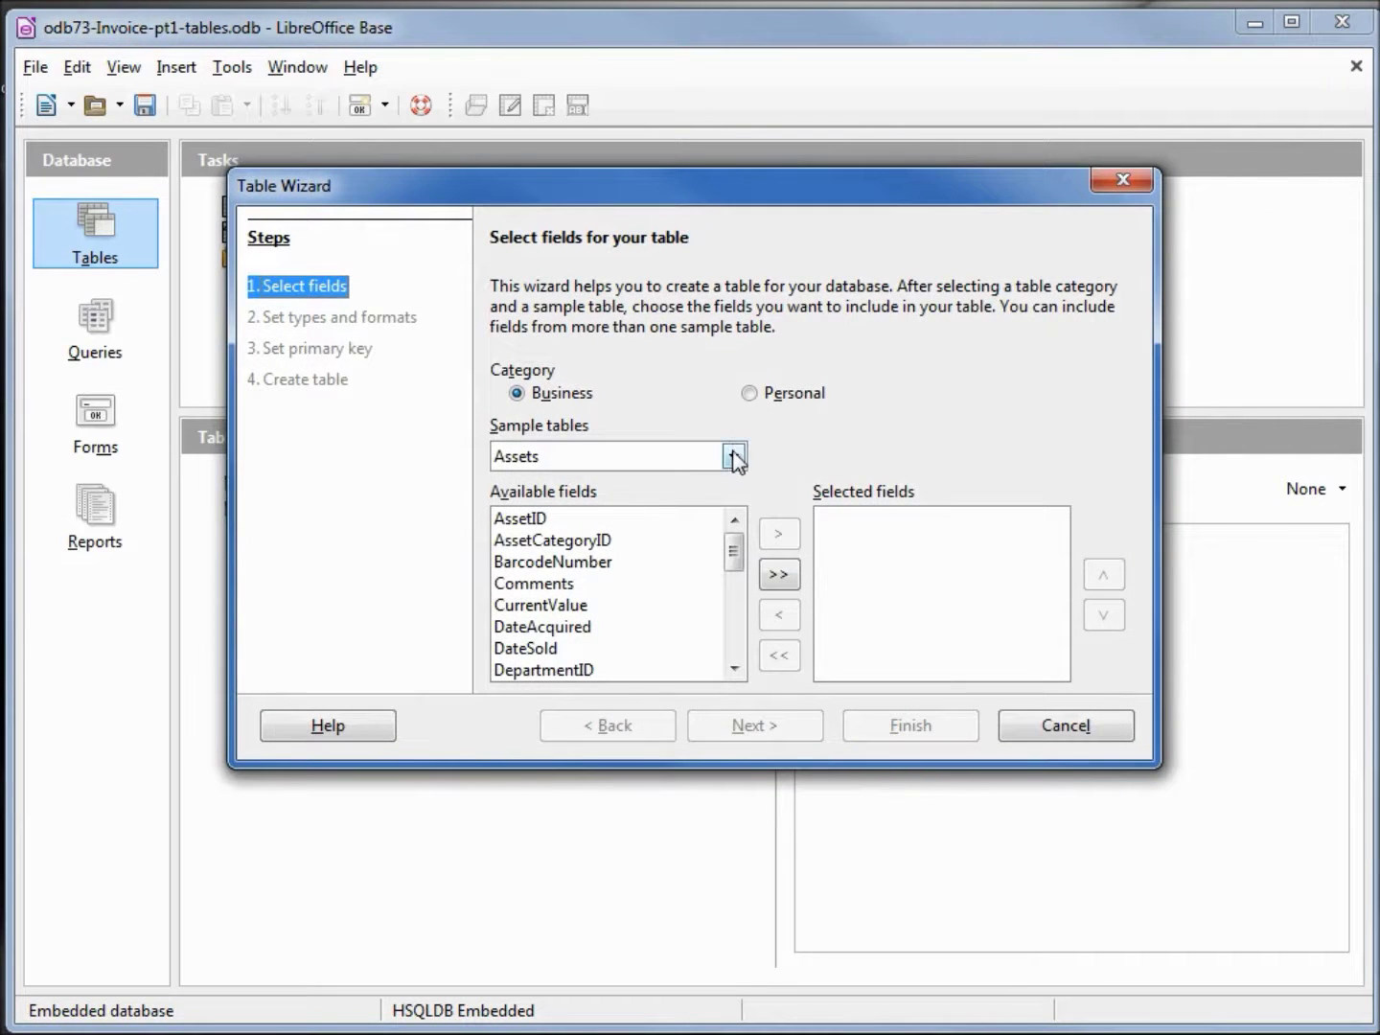
Pick the Invoices sample and add InvoiceID, CustomerID, InvoiceDate, Status and Notes as fields
left_click(735, 458)
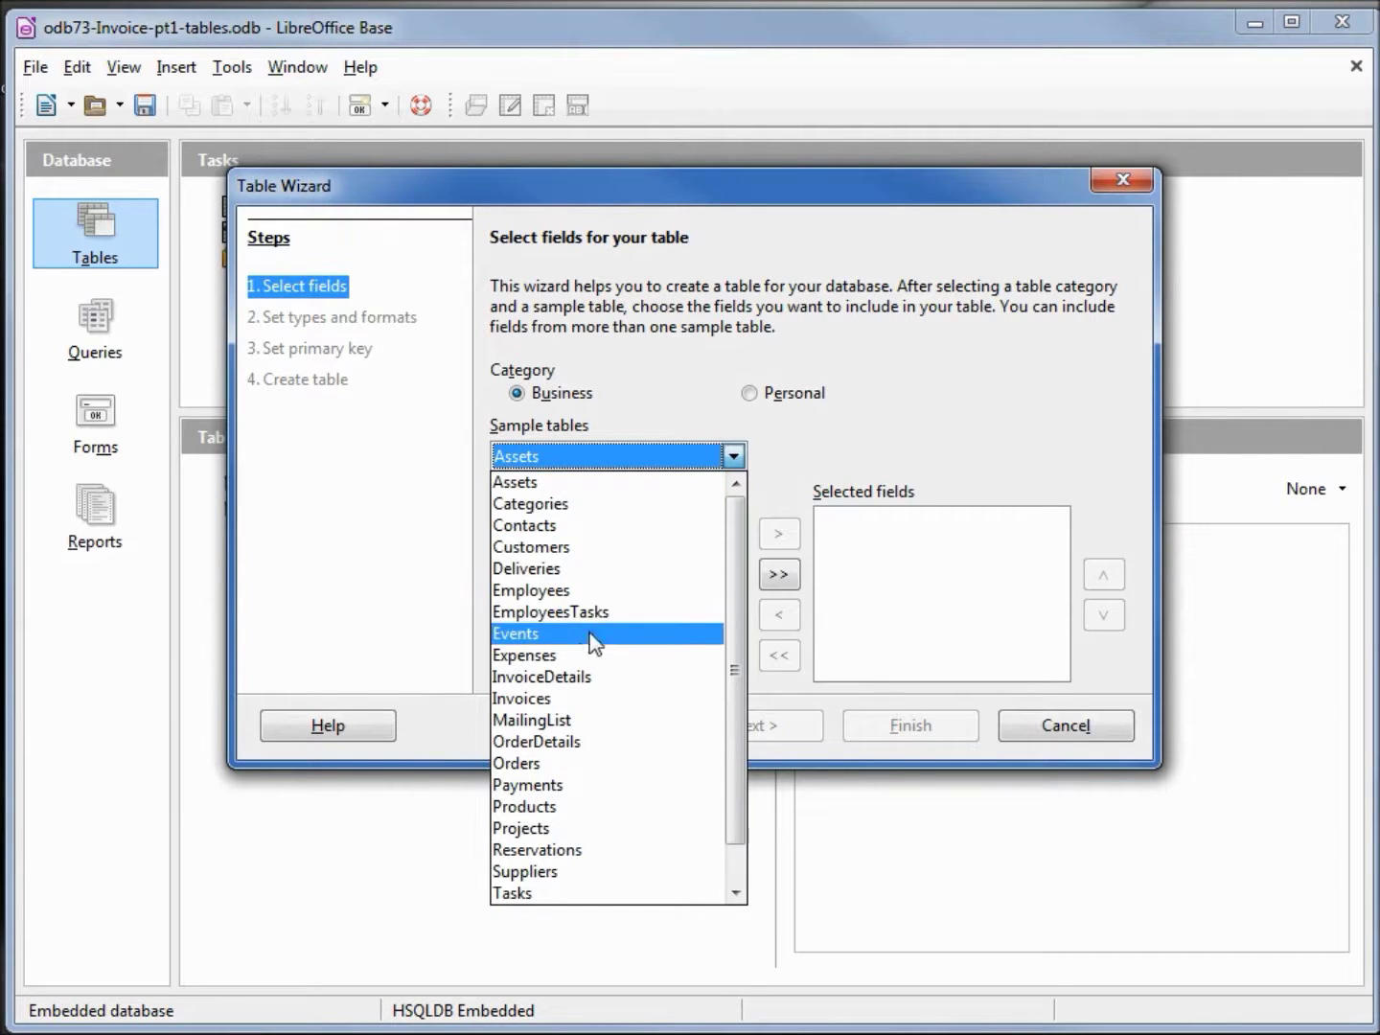
left_click(567, 700)
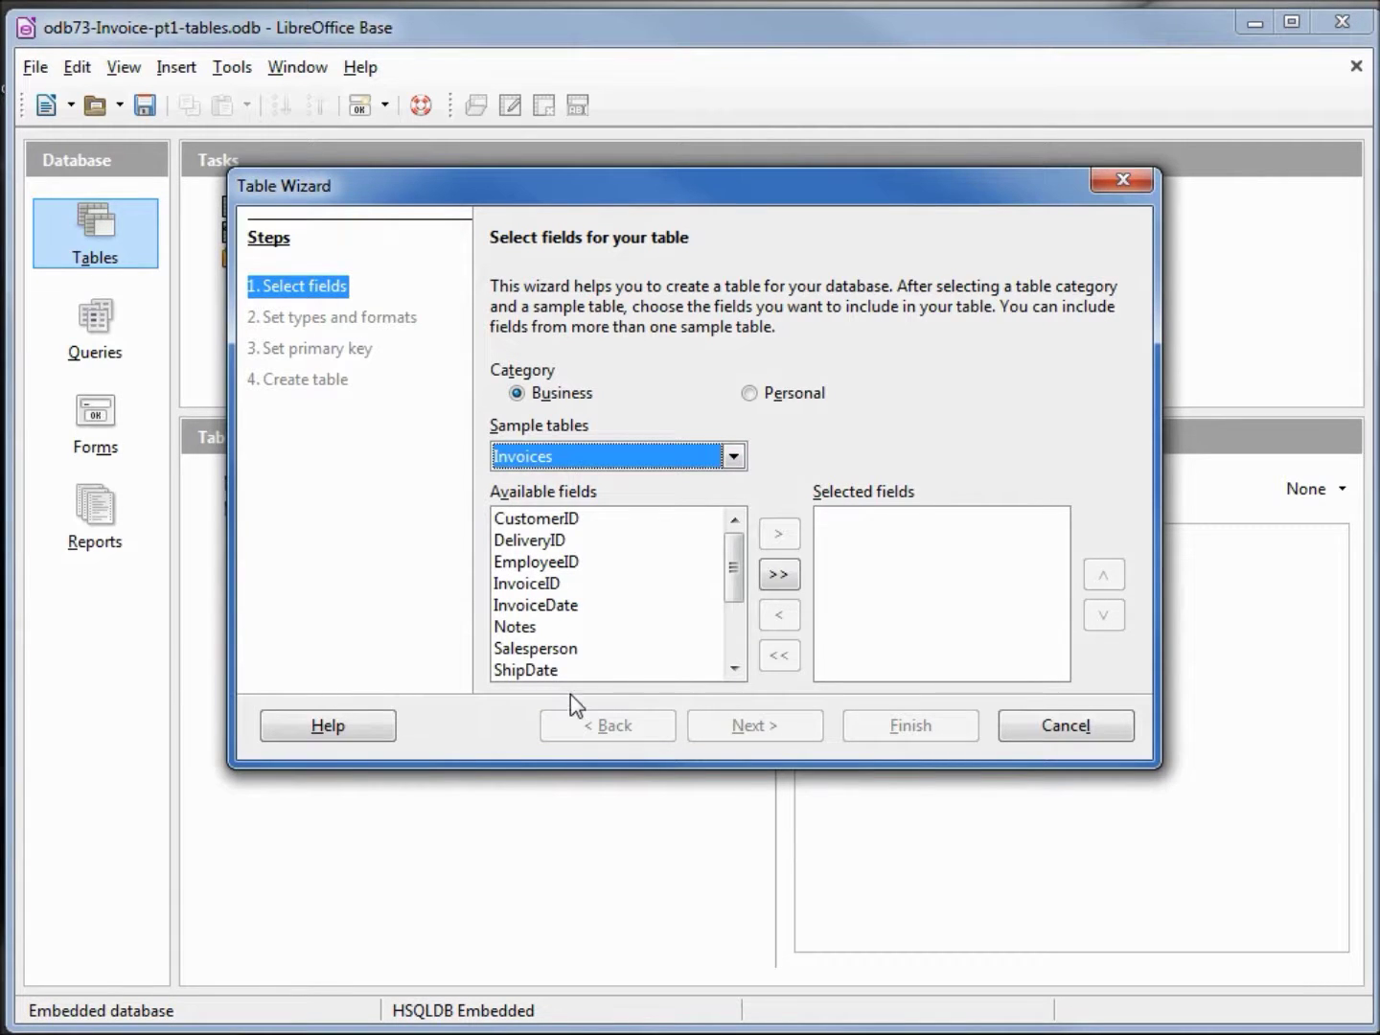
left_click(542, 586)
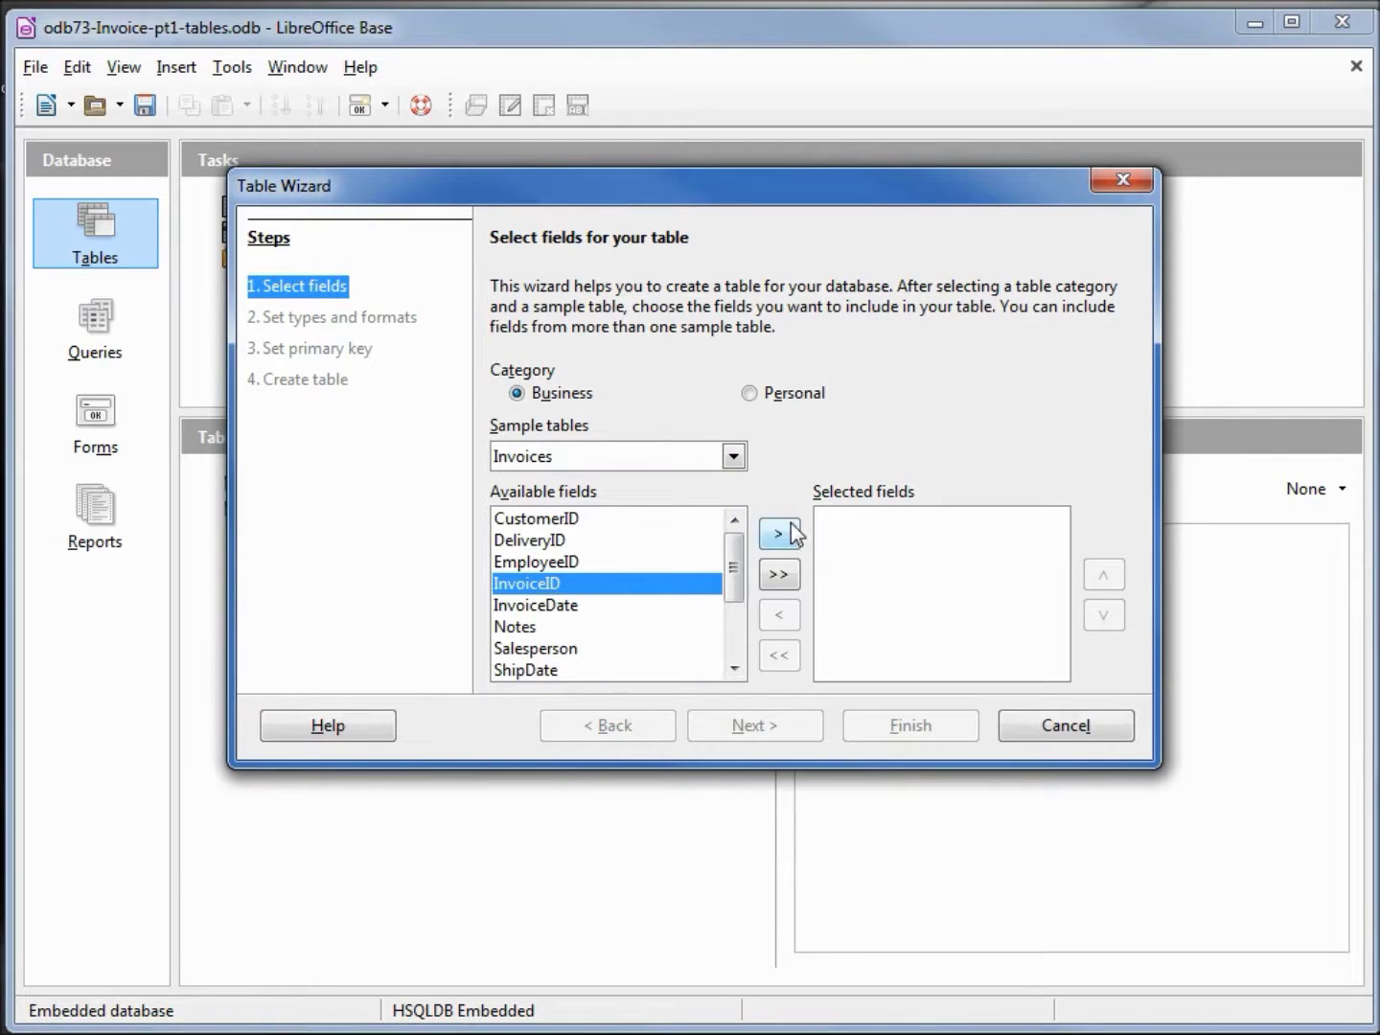
left_click(779, 533)
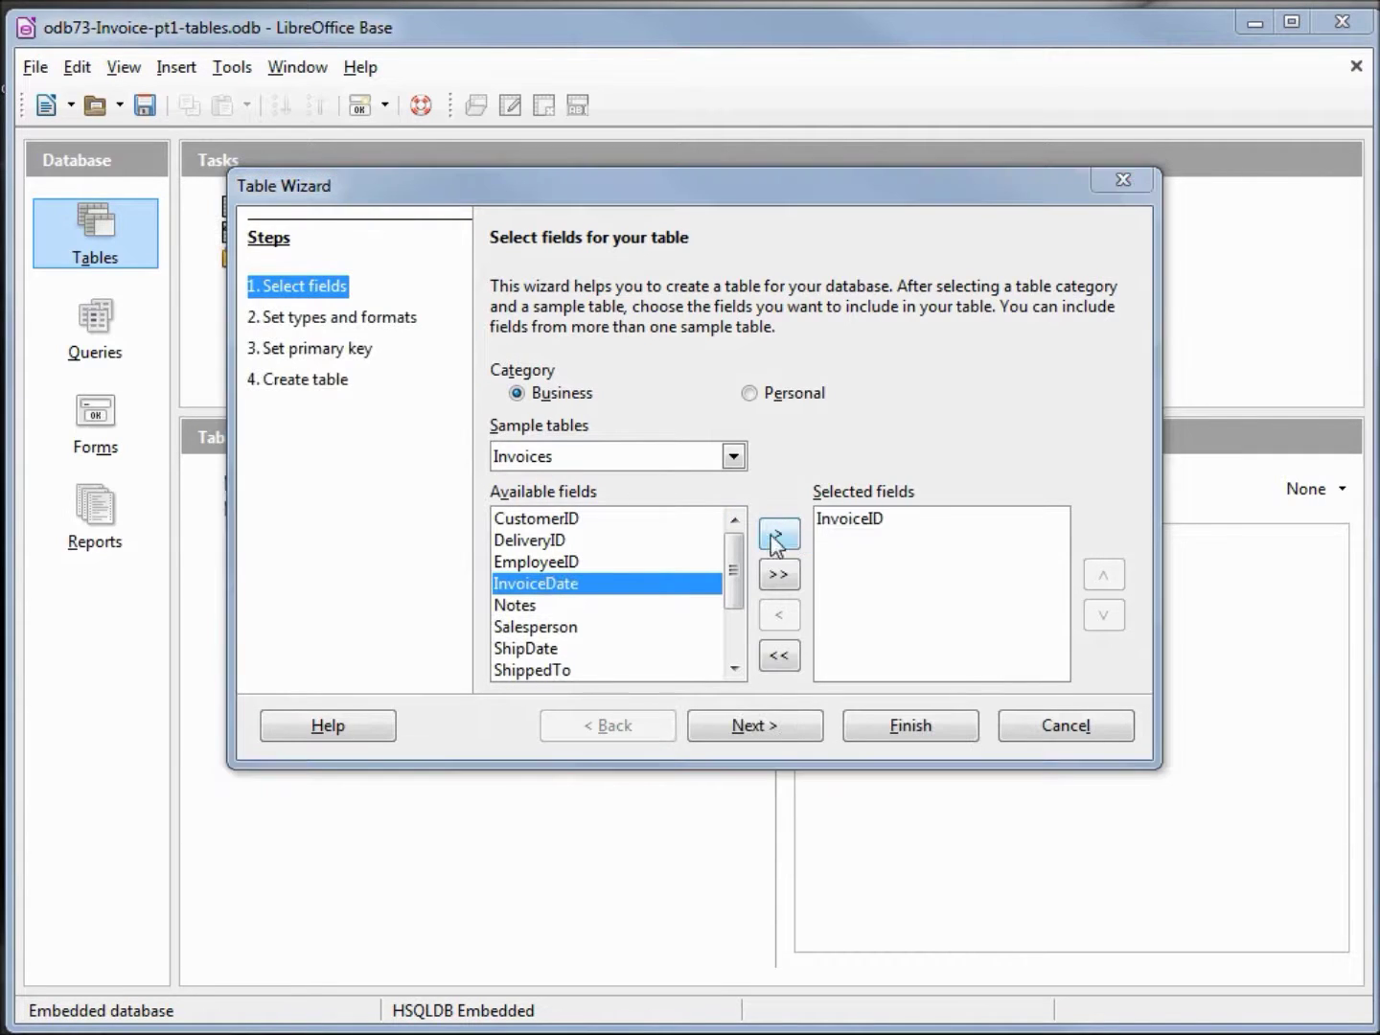
double_click(554, 517)
double_click(566, 562)
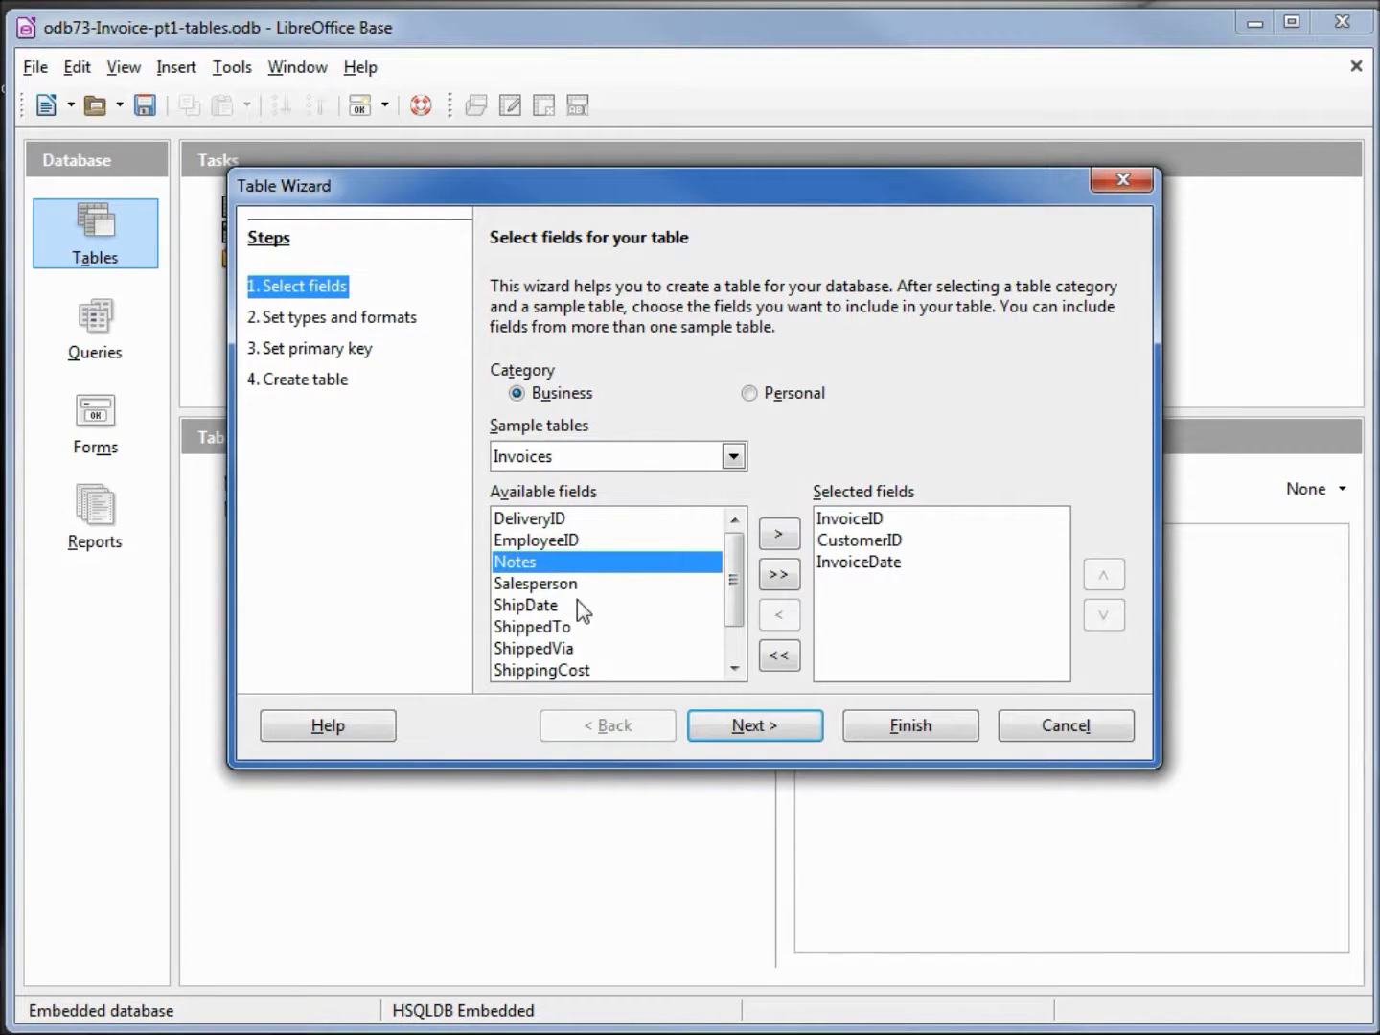
left_click_drag(729, 557, 726, 631)
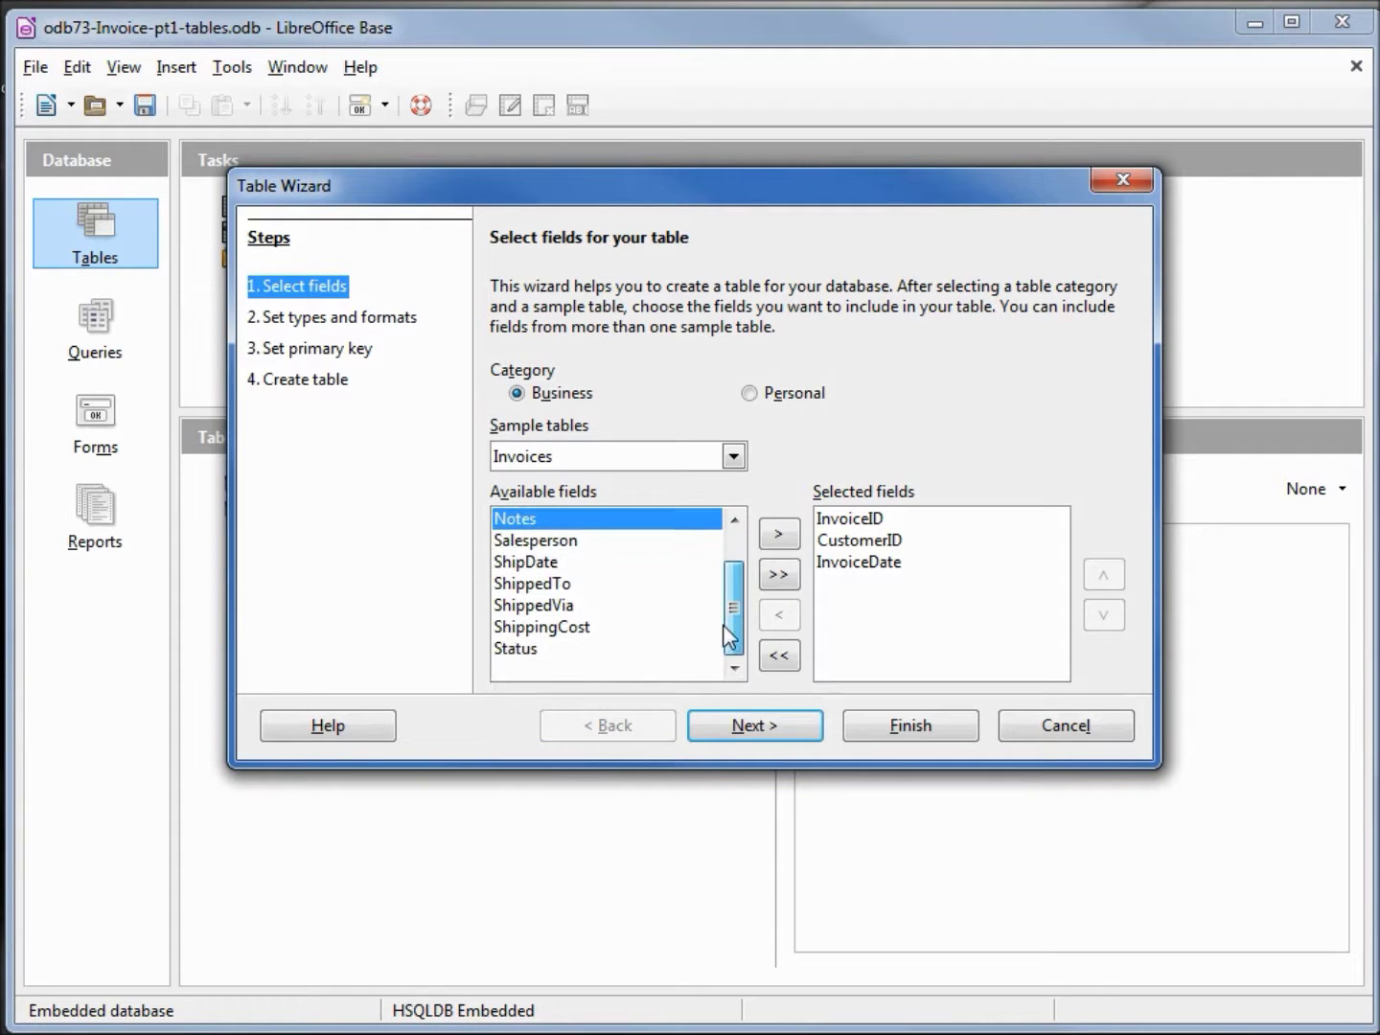
double_click(519, 652)
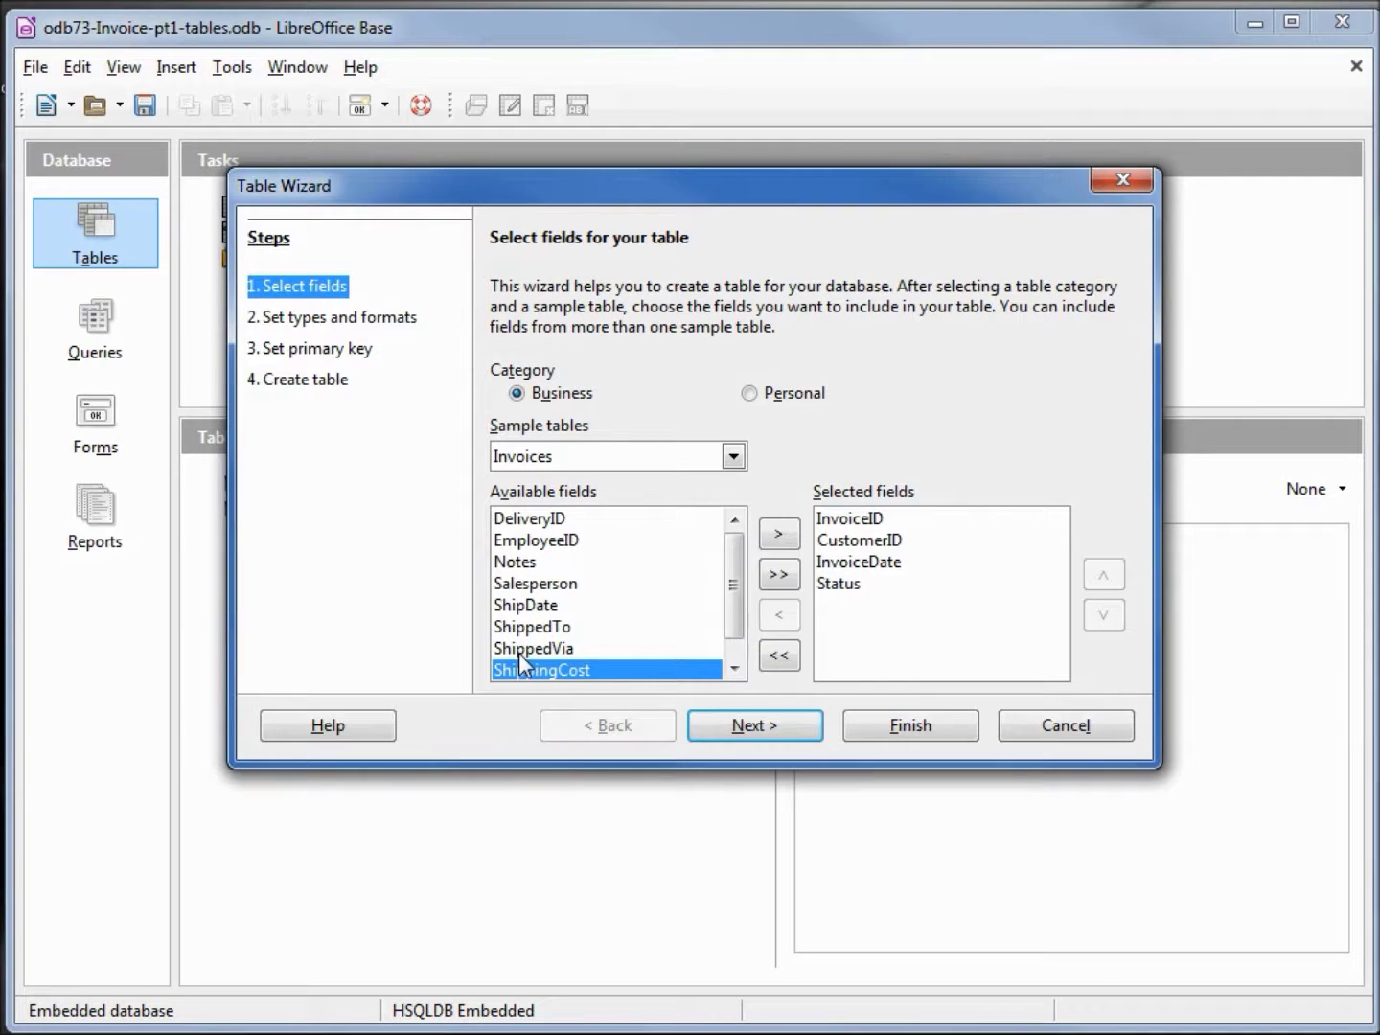
double_click(512, 564)
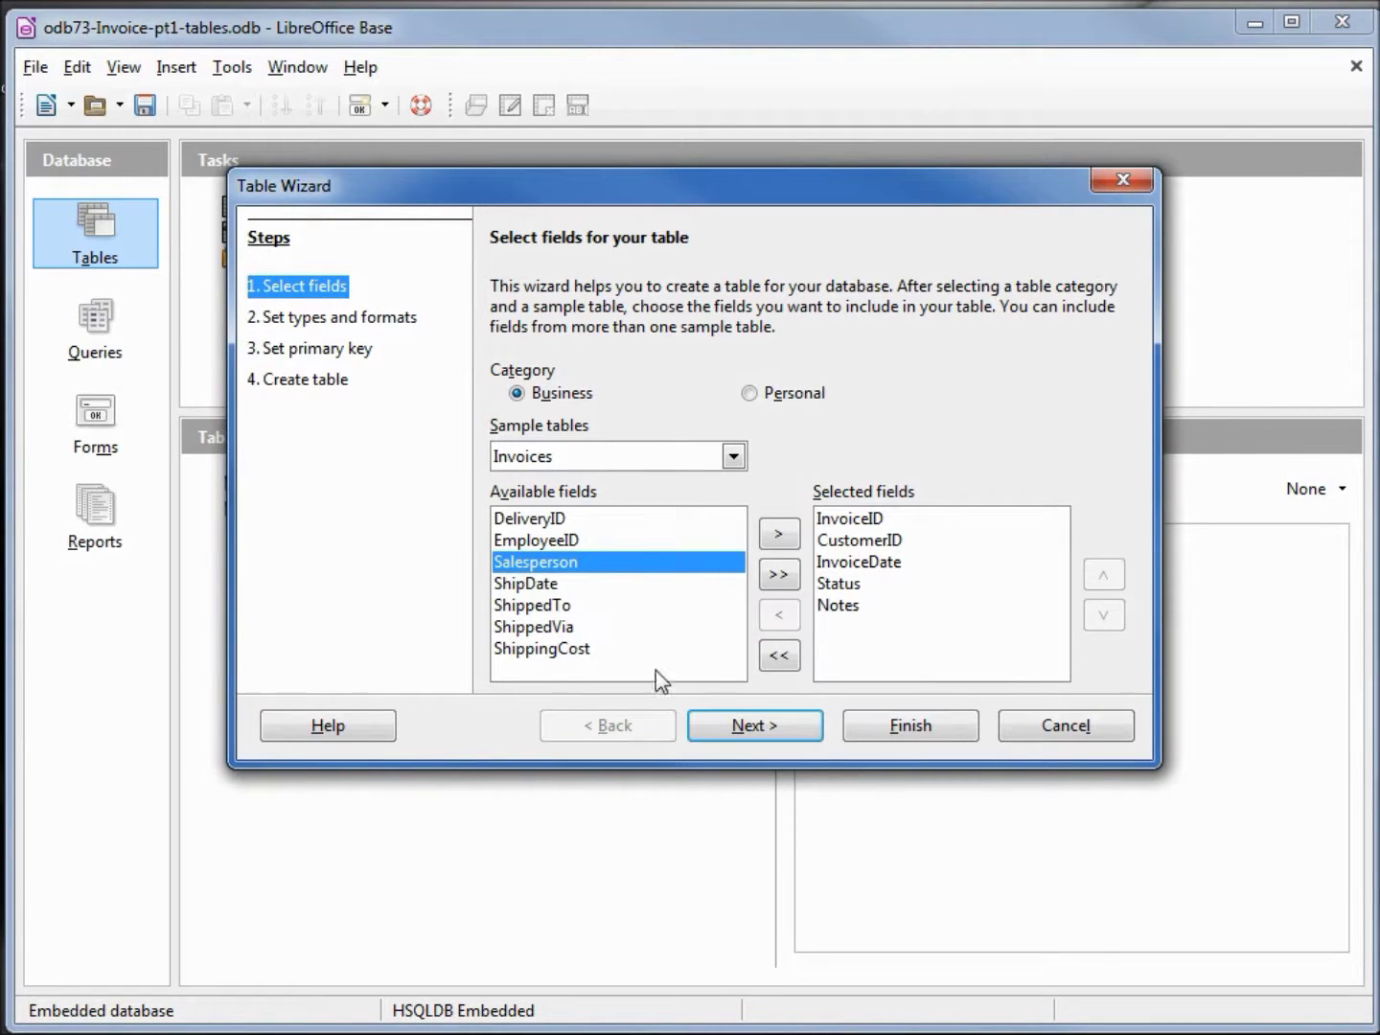
left_click(743, 728)
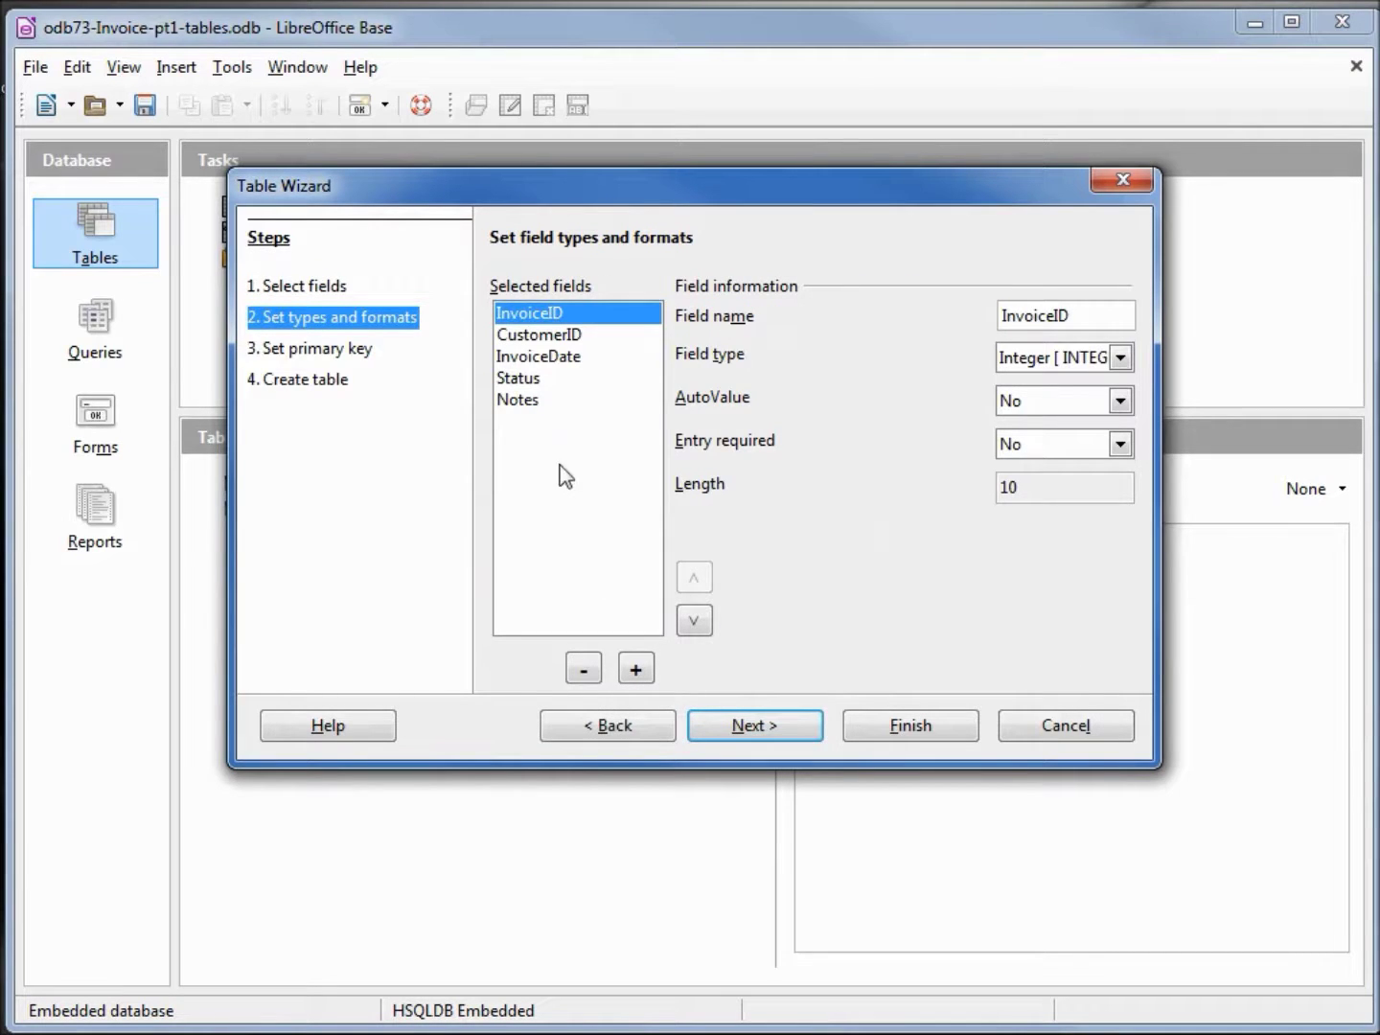
Change the Status field's type to Yes/No
left_click(523, 384)
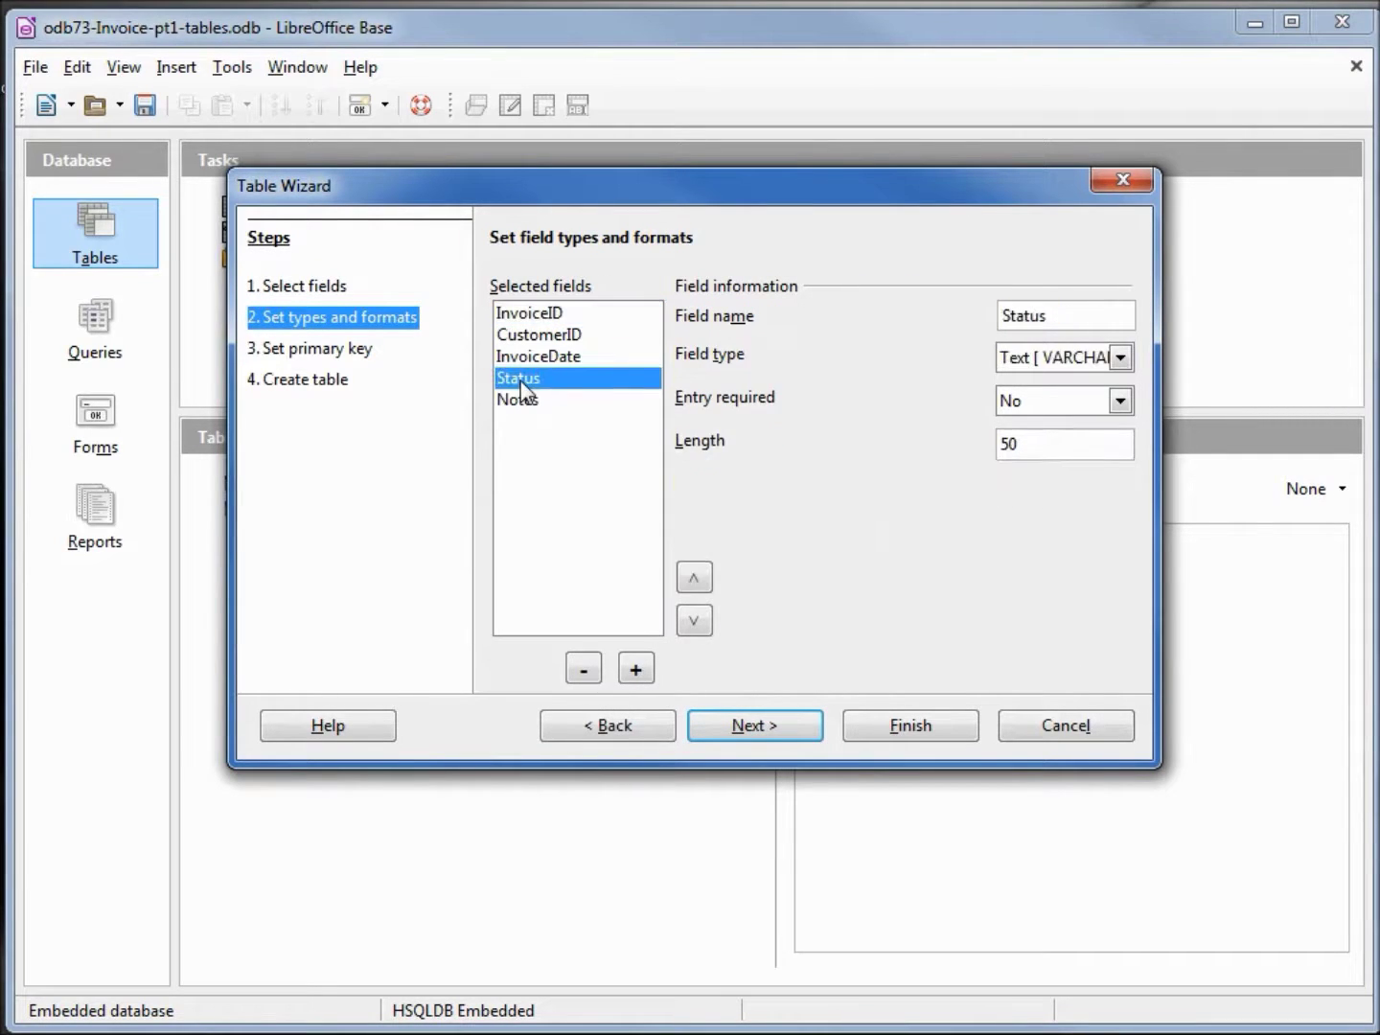
left_click(1119, 358)
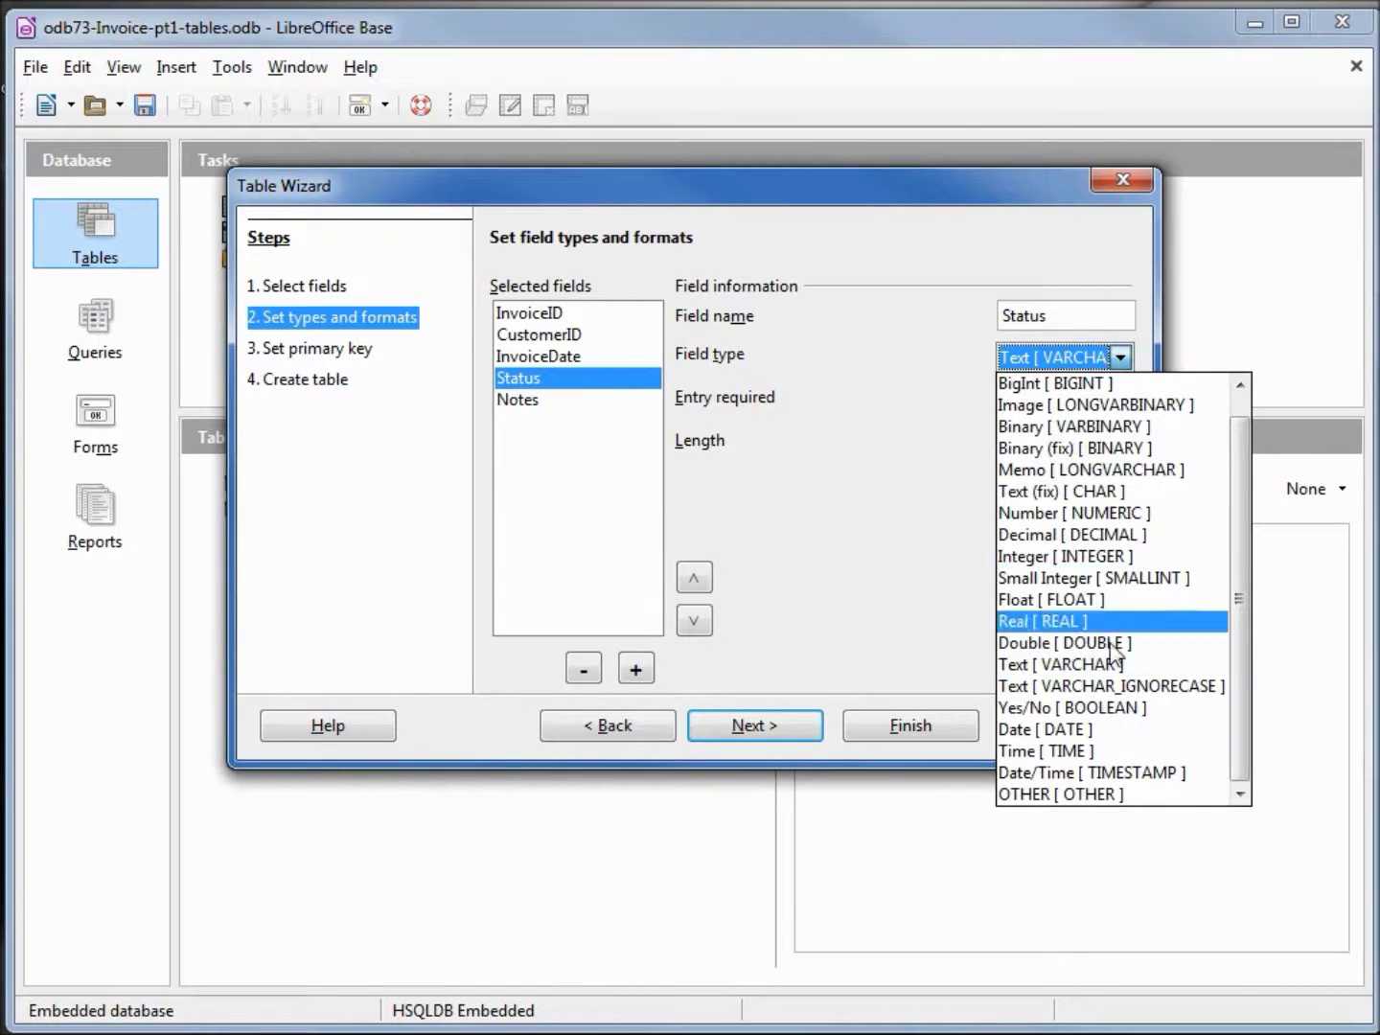
left_click(1119, 710)
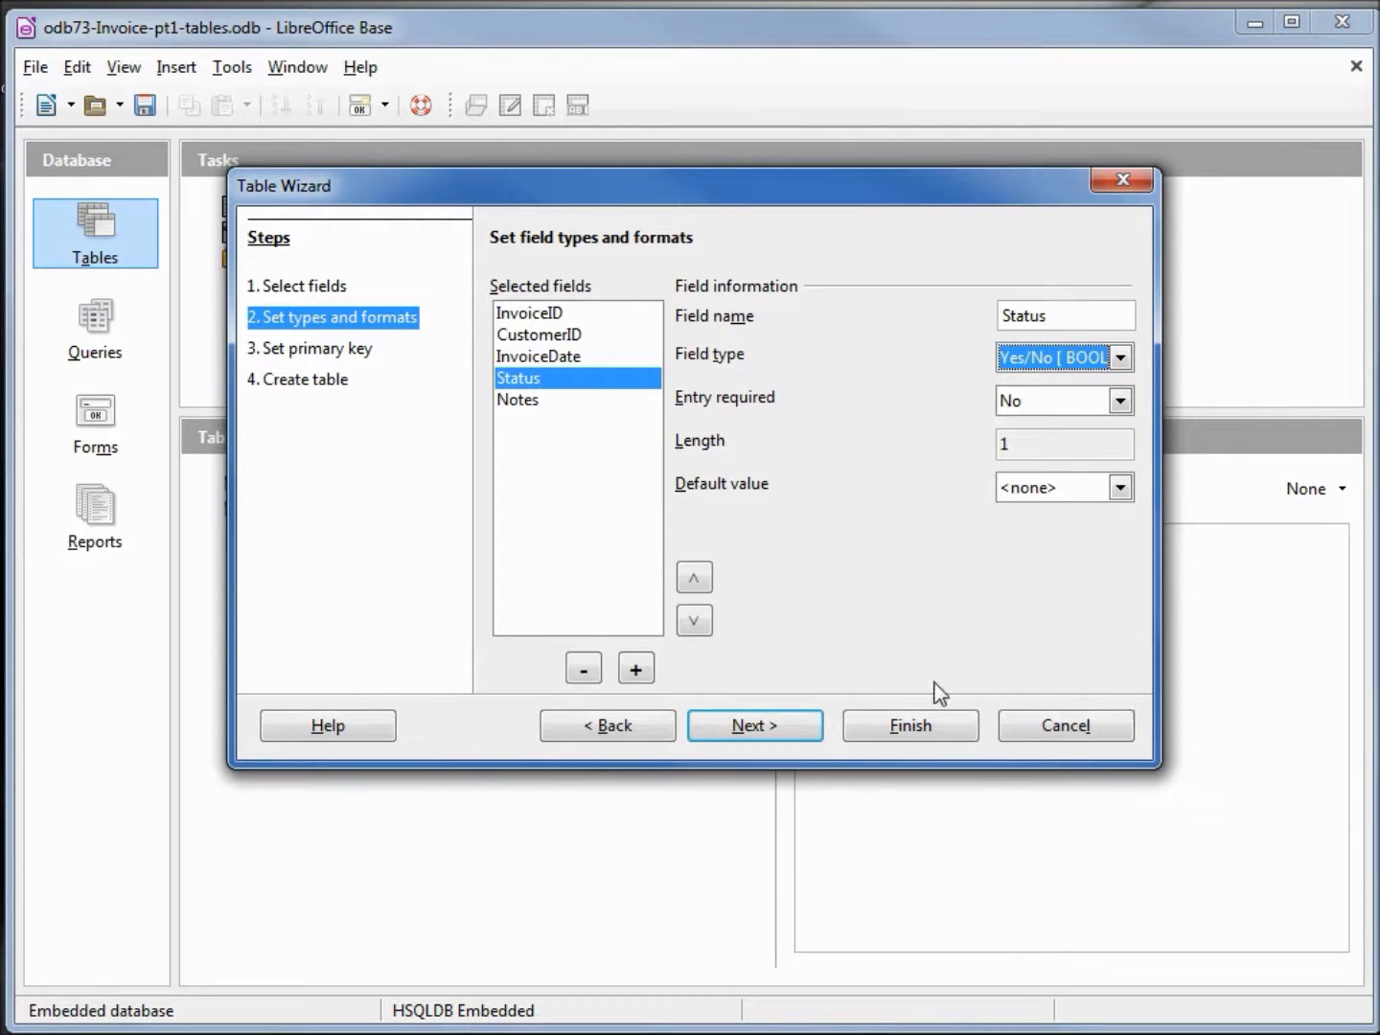
Make the existing InvoiceID field the auto-value primary key, reaching the Invoices naming step
left_click(765, 725)
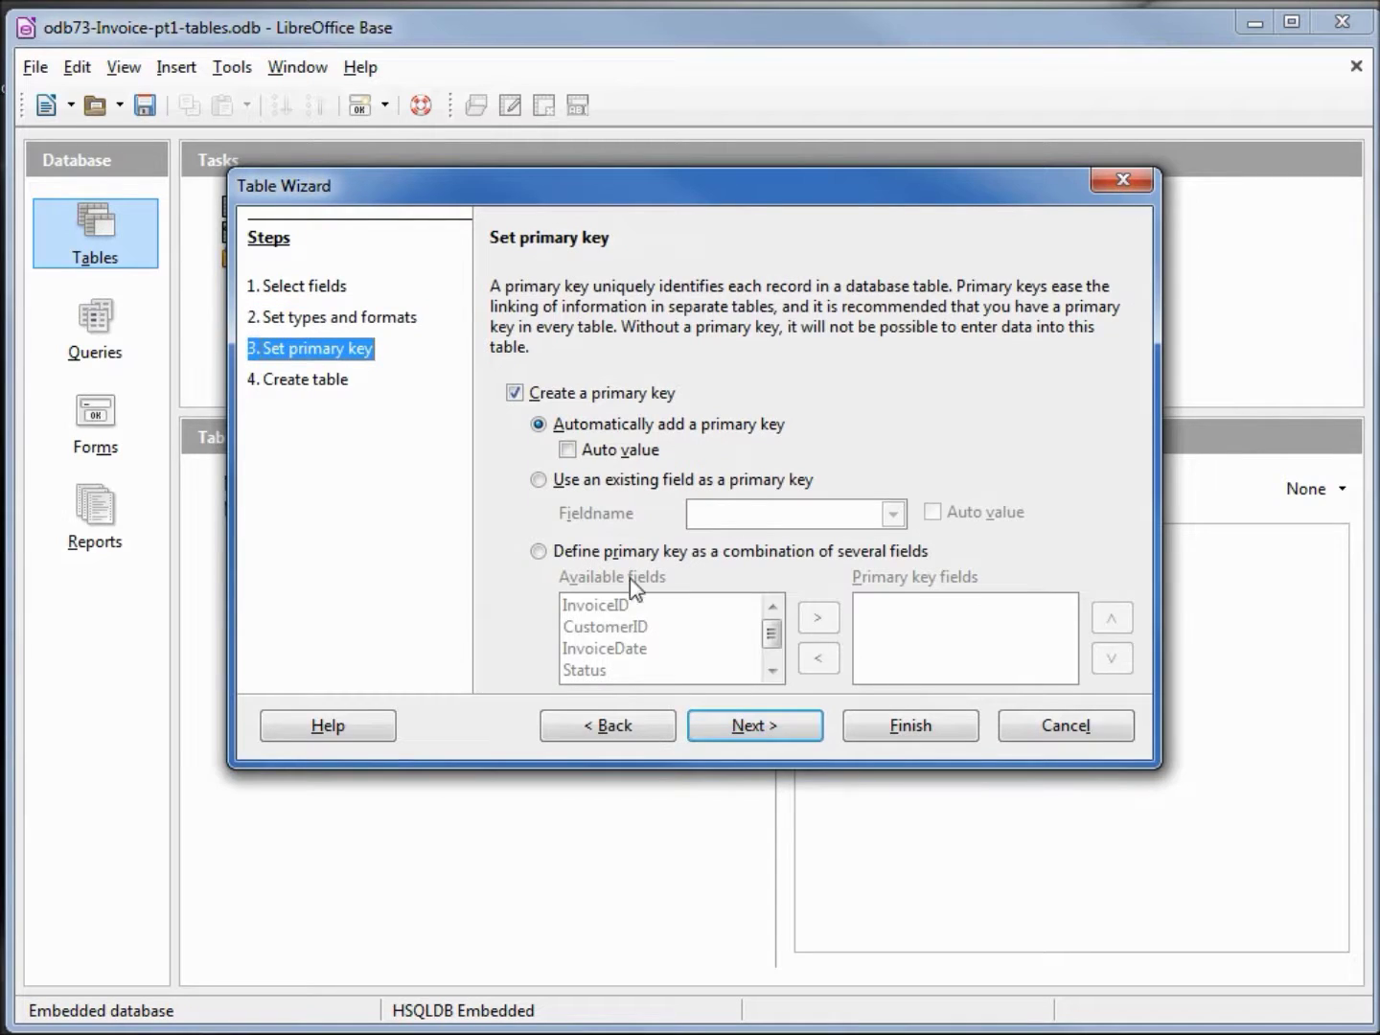
left_click(538, 481)
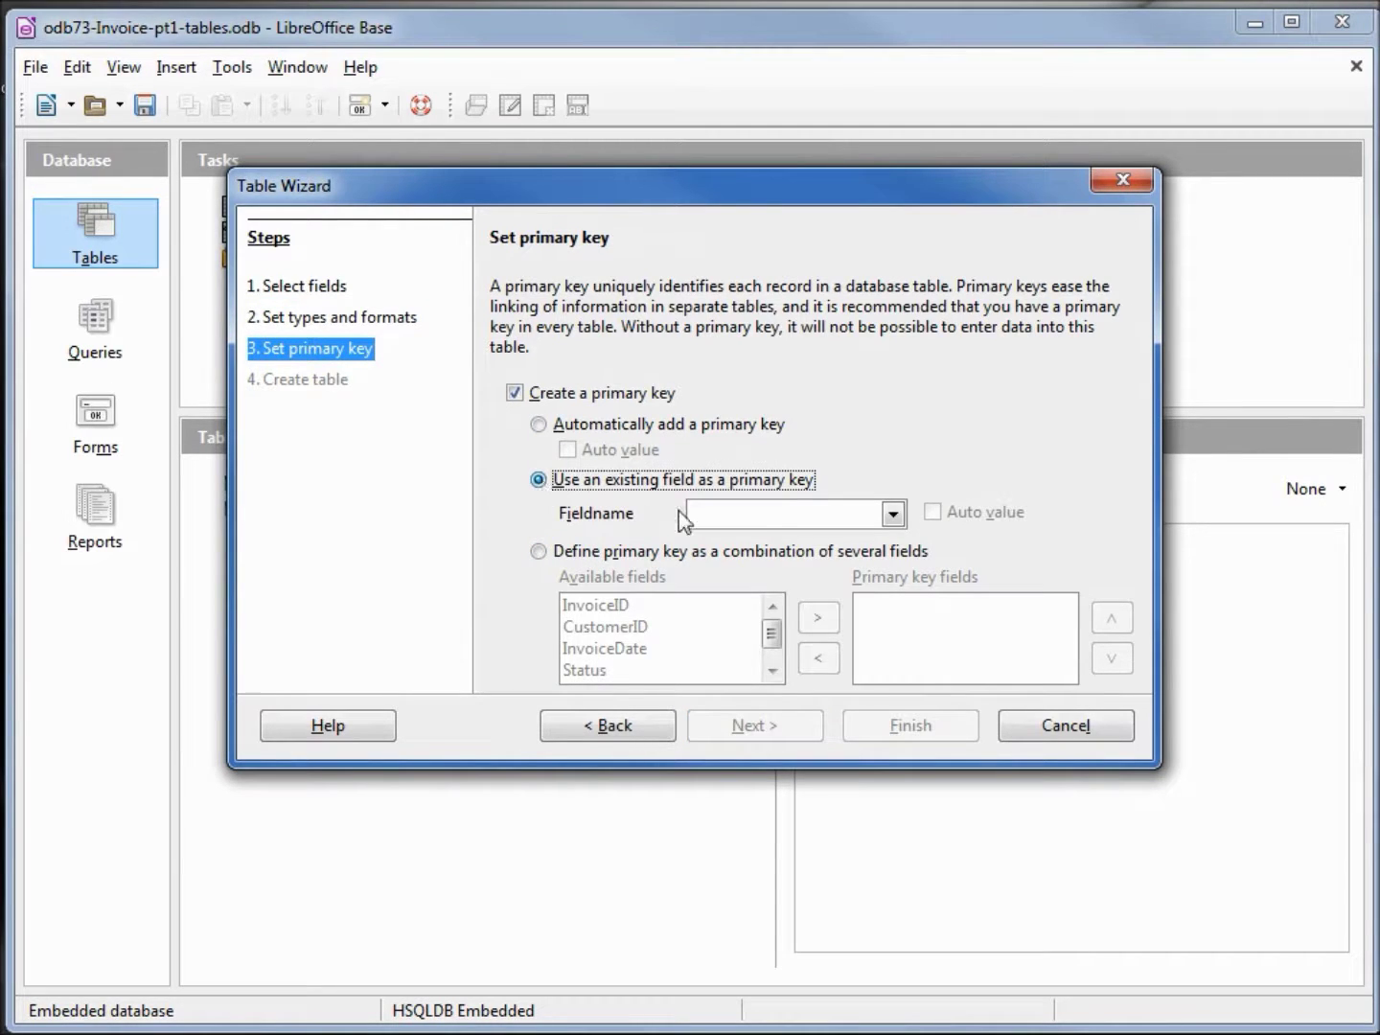
left_click(891, 518)
left_click(845, 541)
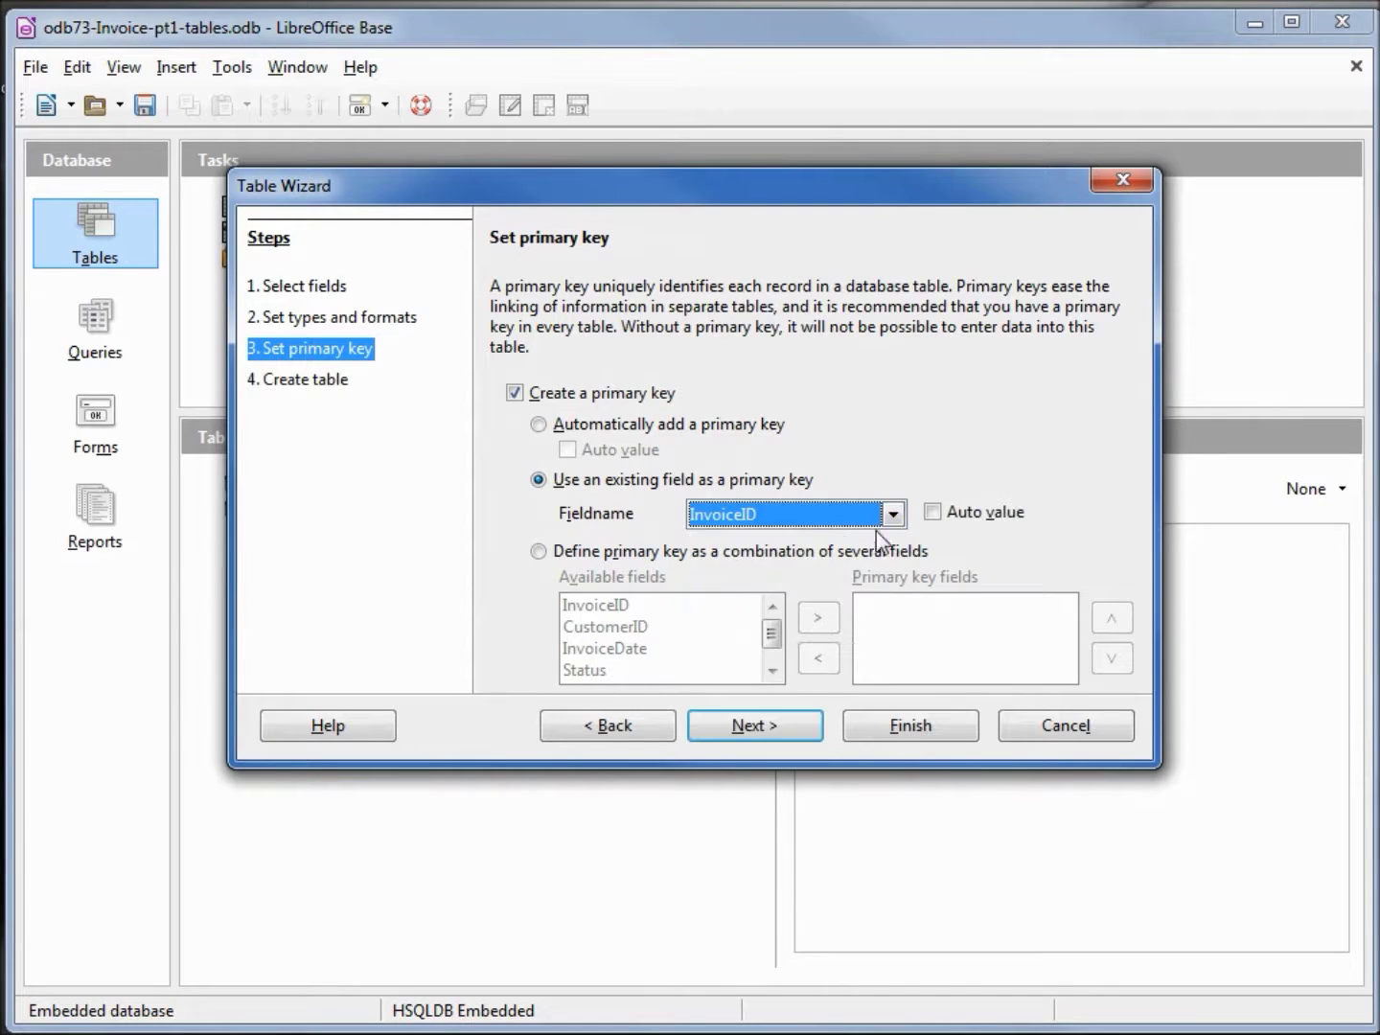
left_click(933, 516)
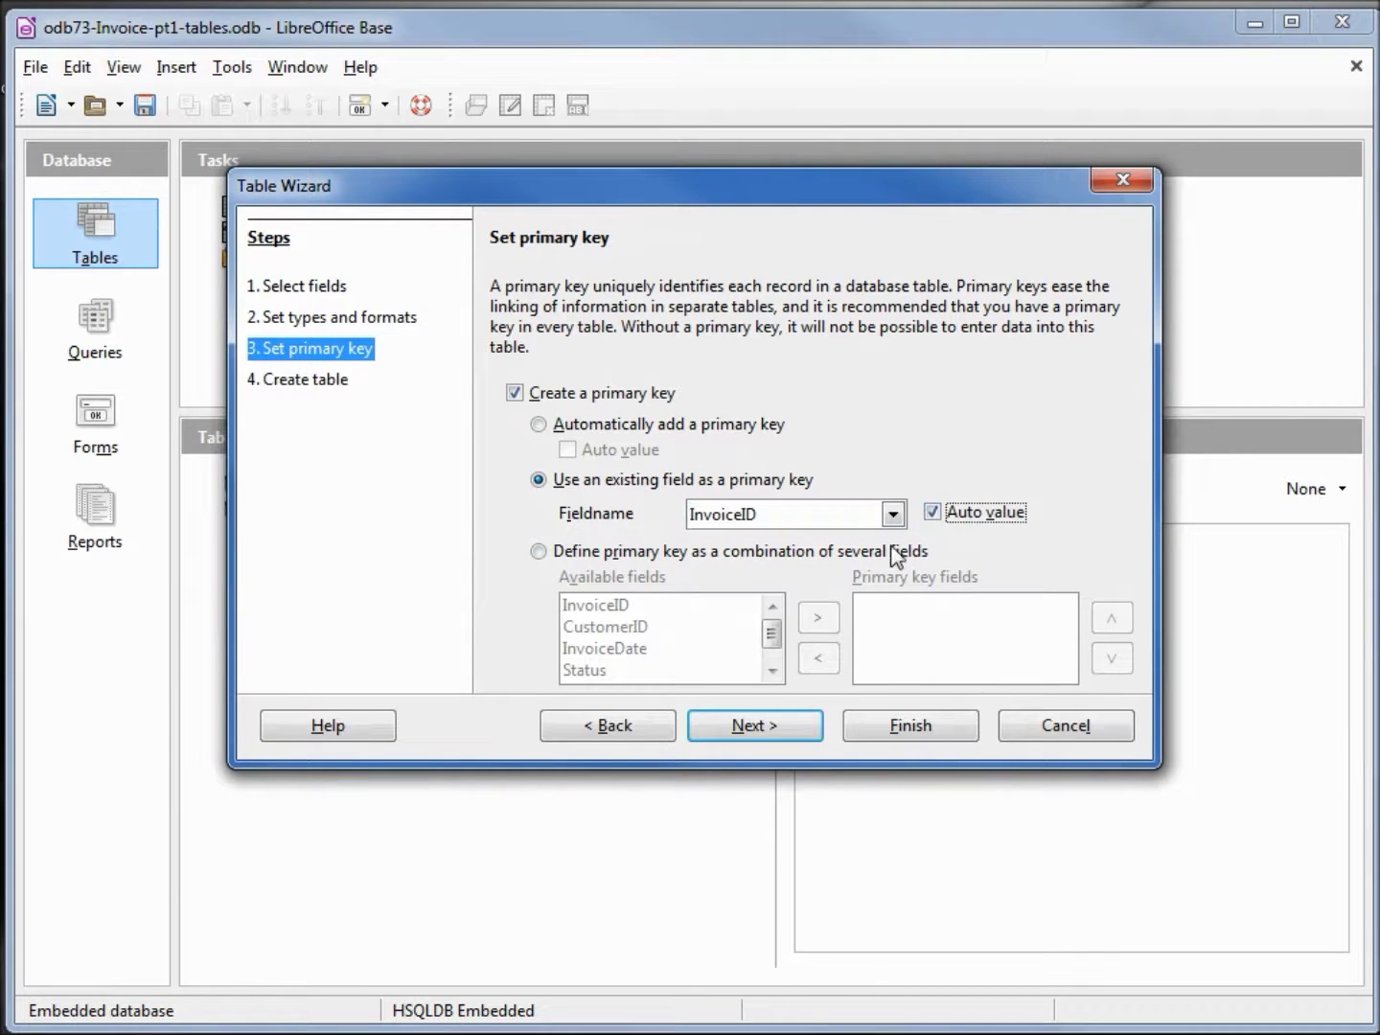
left_click(774, 726)
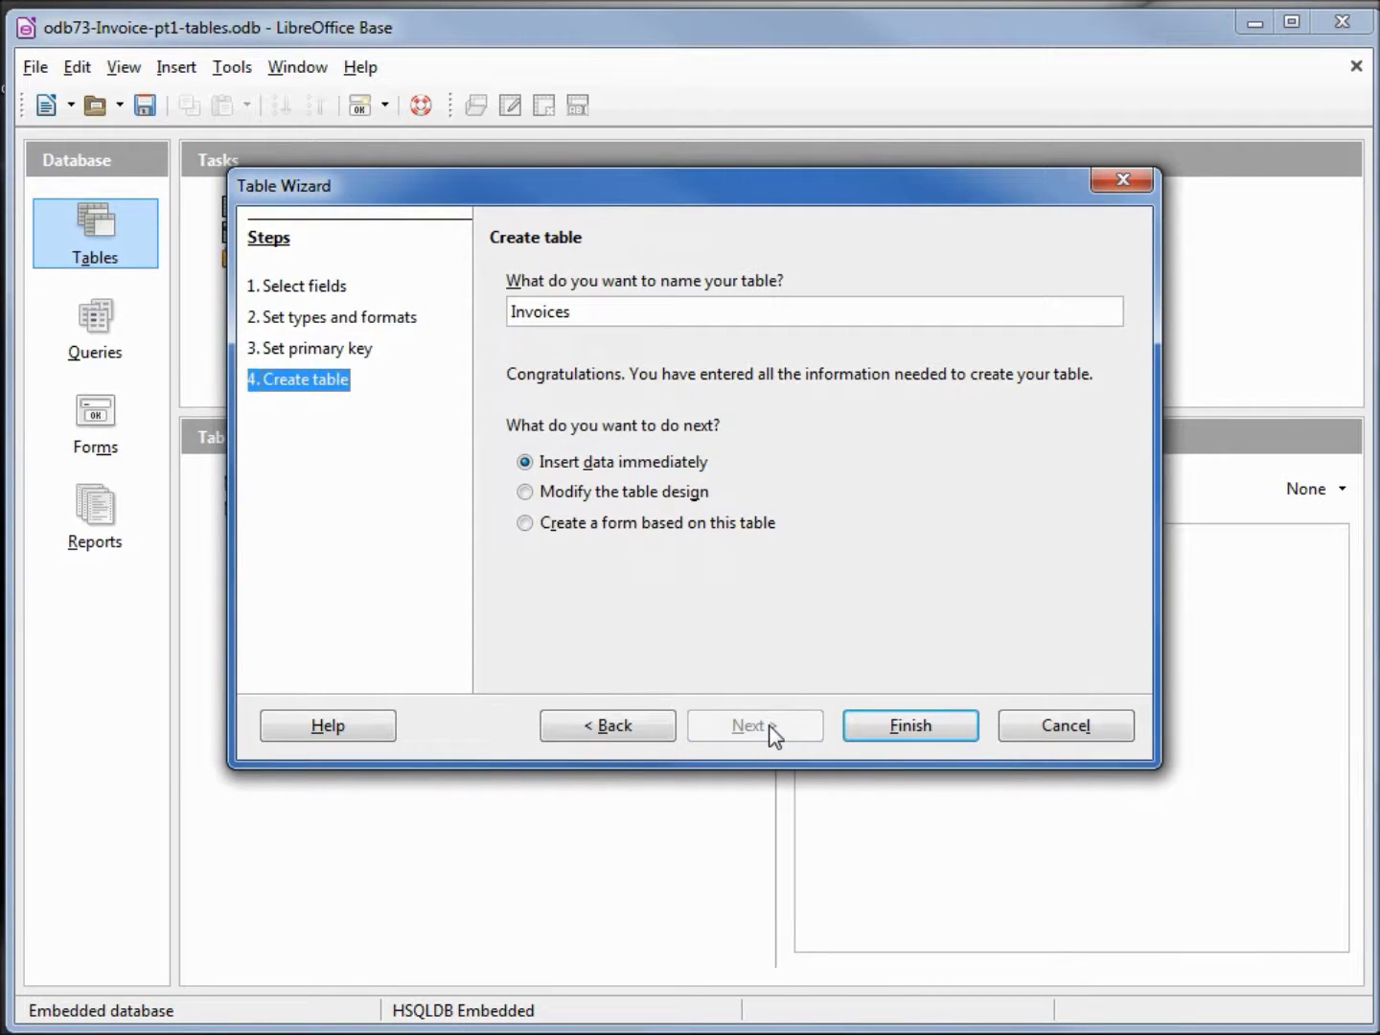
Finish the wizard to create the Invoices table and close its empty data view
left_click(910, 727)
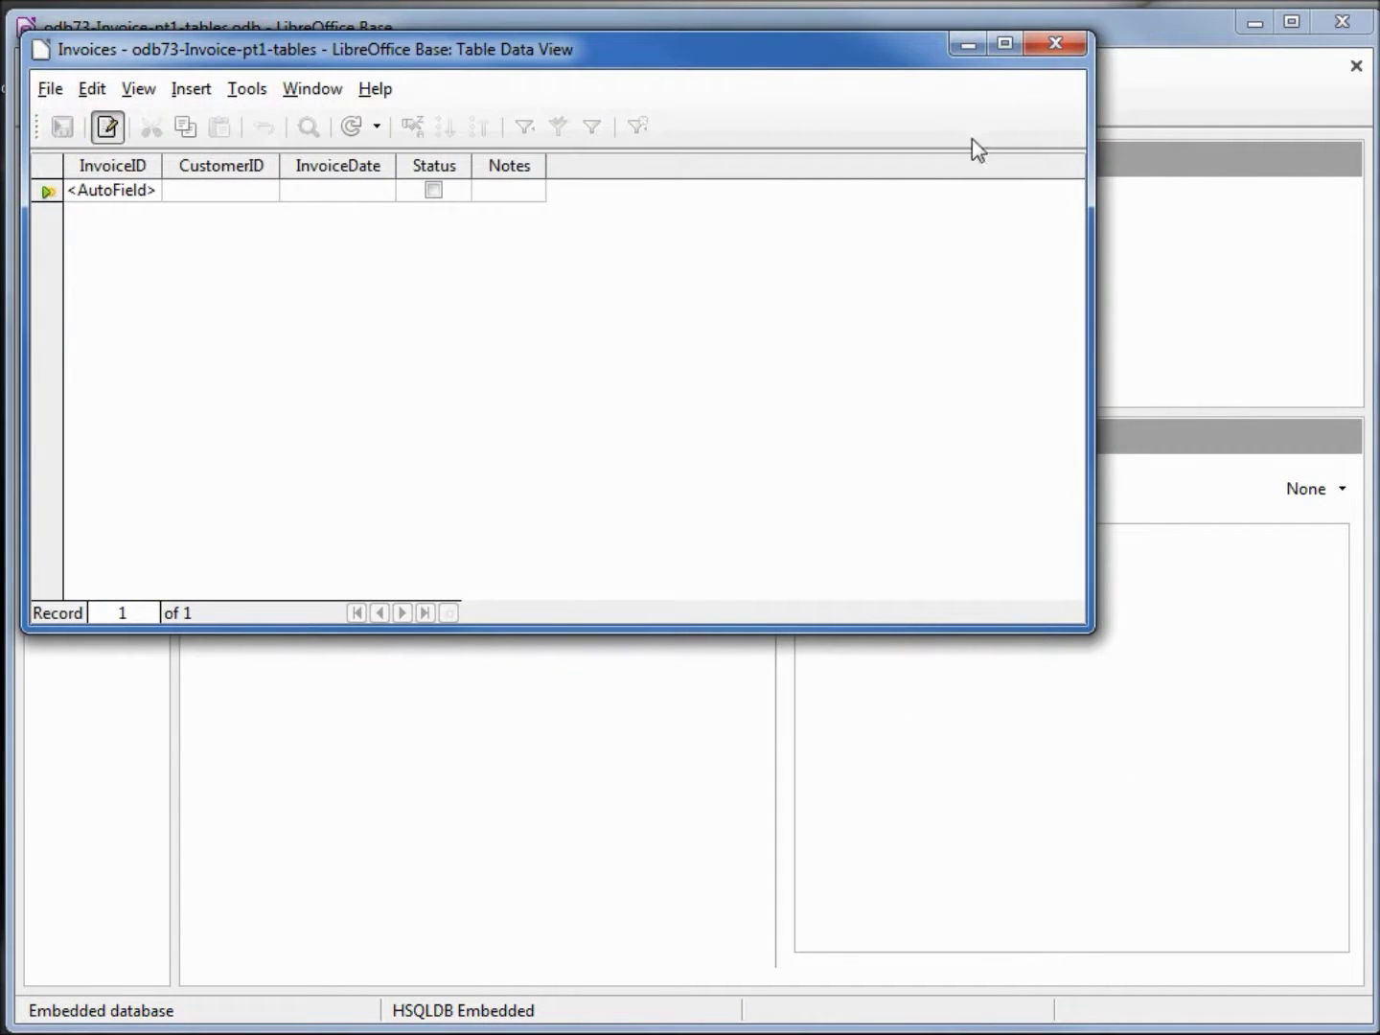
left_click(1061, 46)
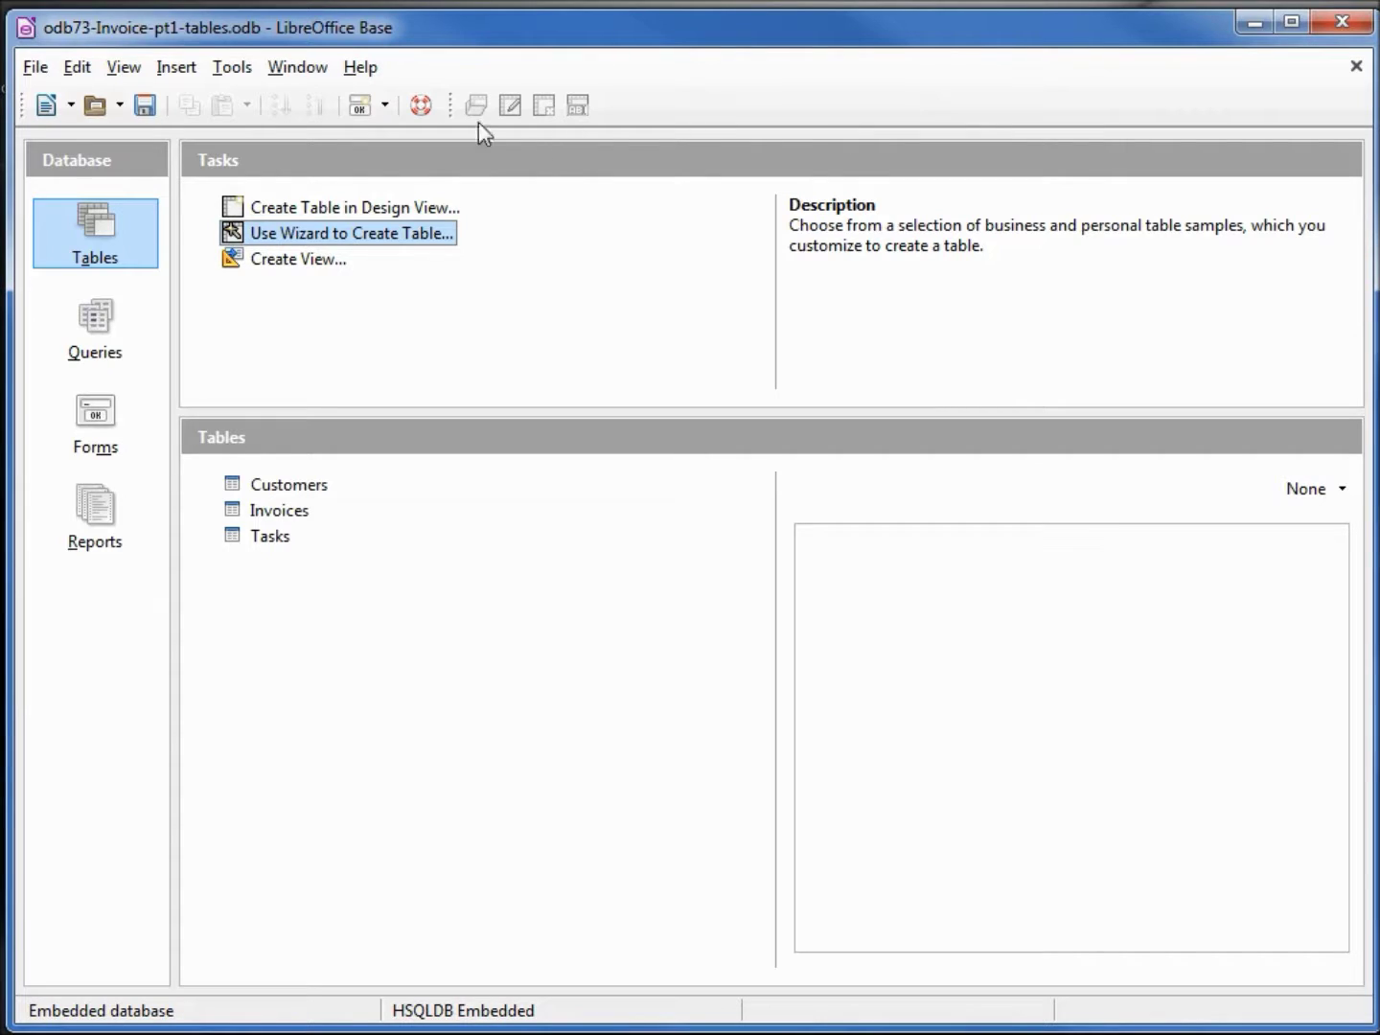
left_click(232, 67)
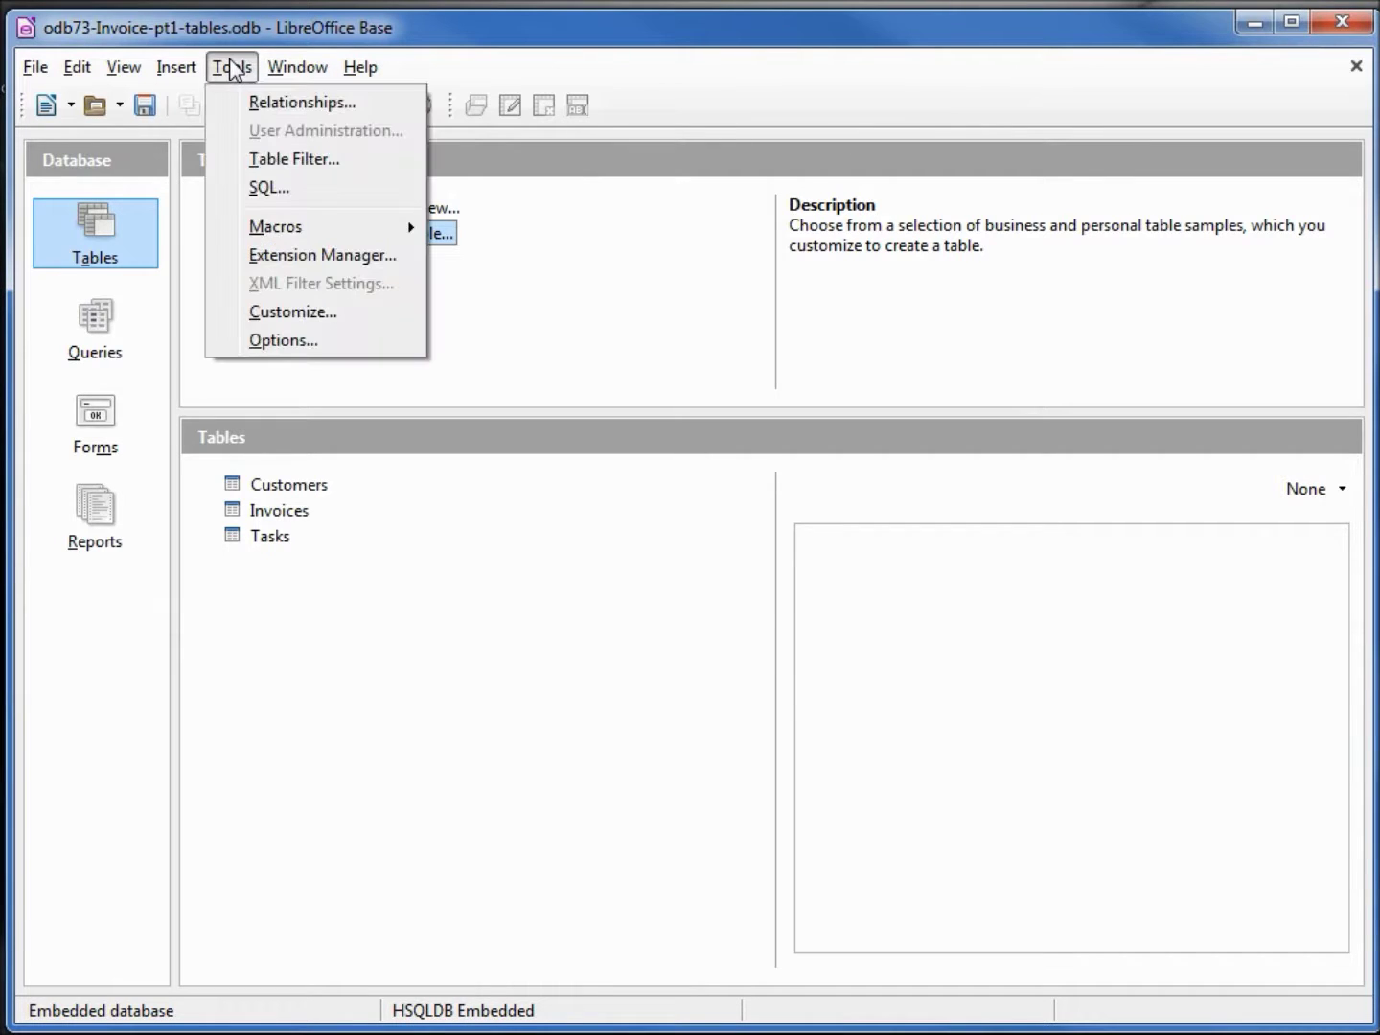
Add the Customers, Tasks and Invoices tables to the relationship designer
left_click(274, 103)
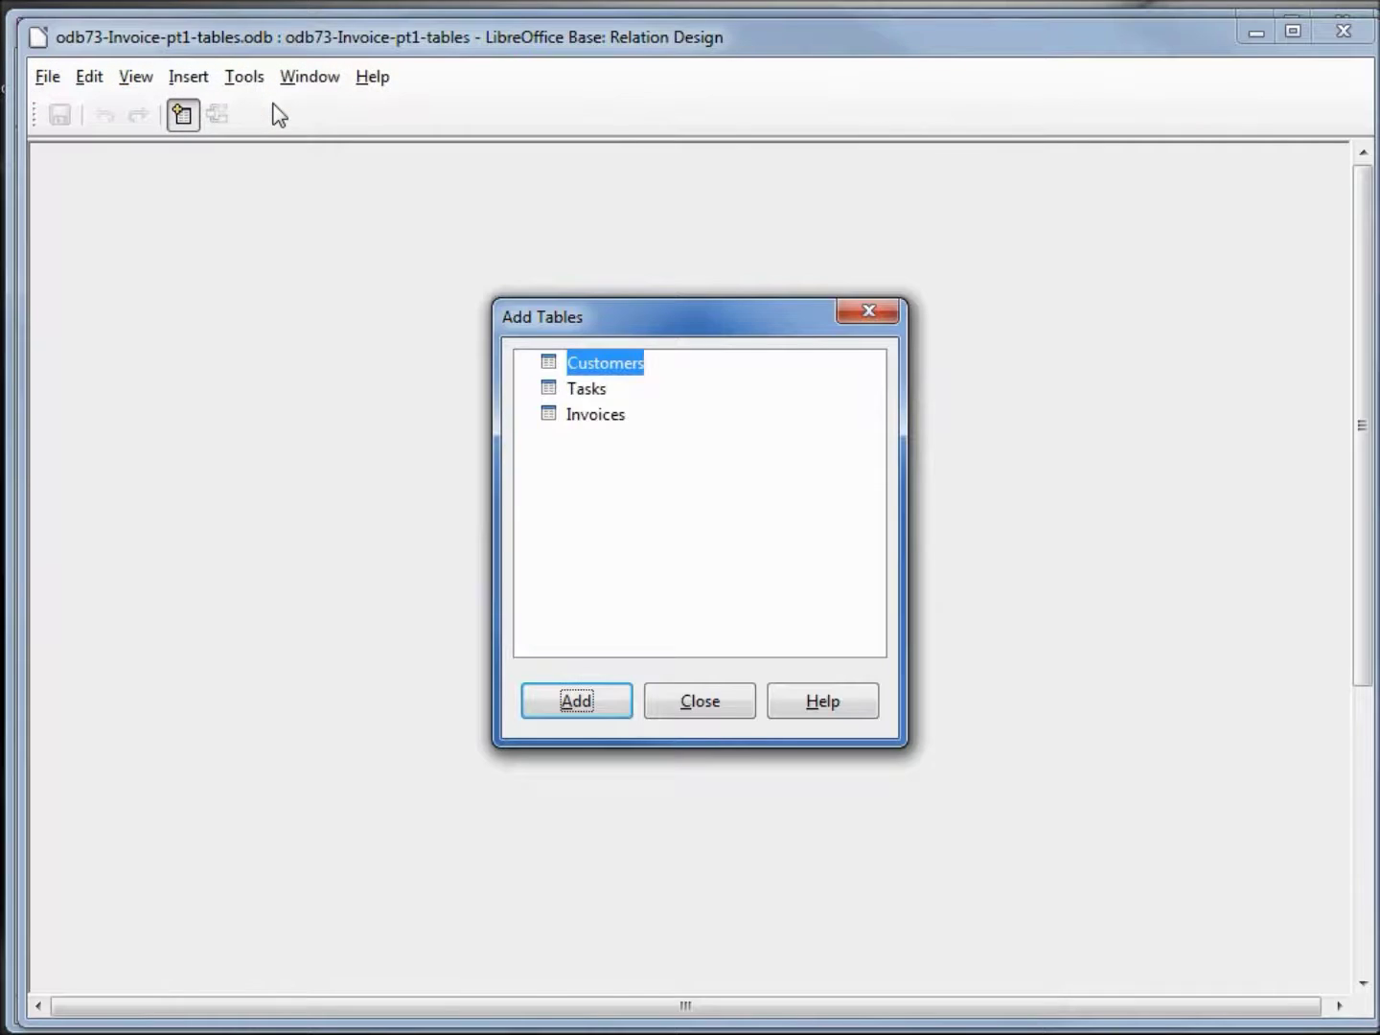
left_click(587, 704)
left_click(585, 388)
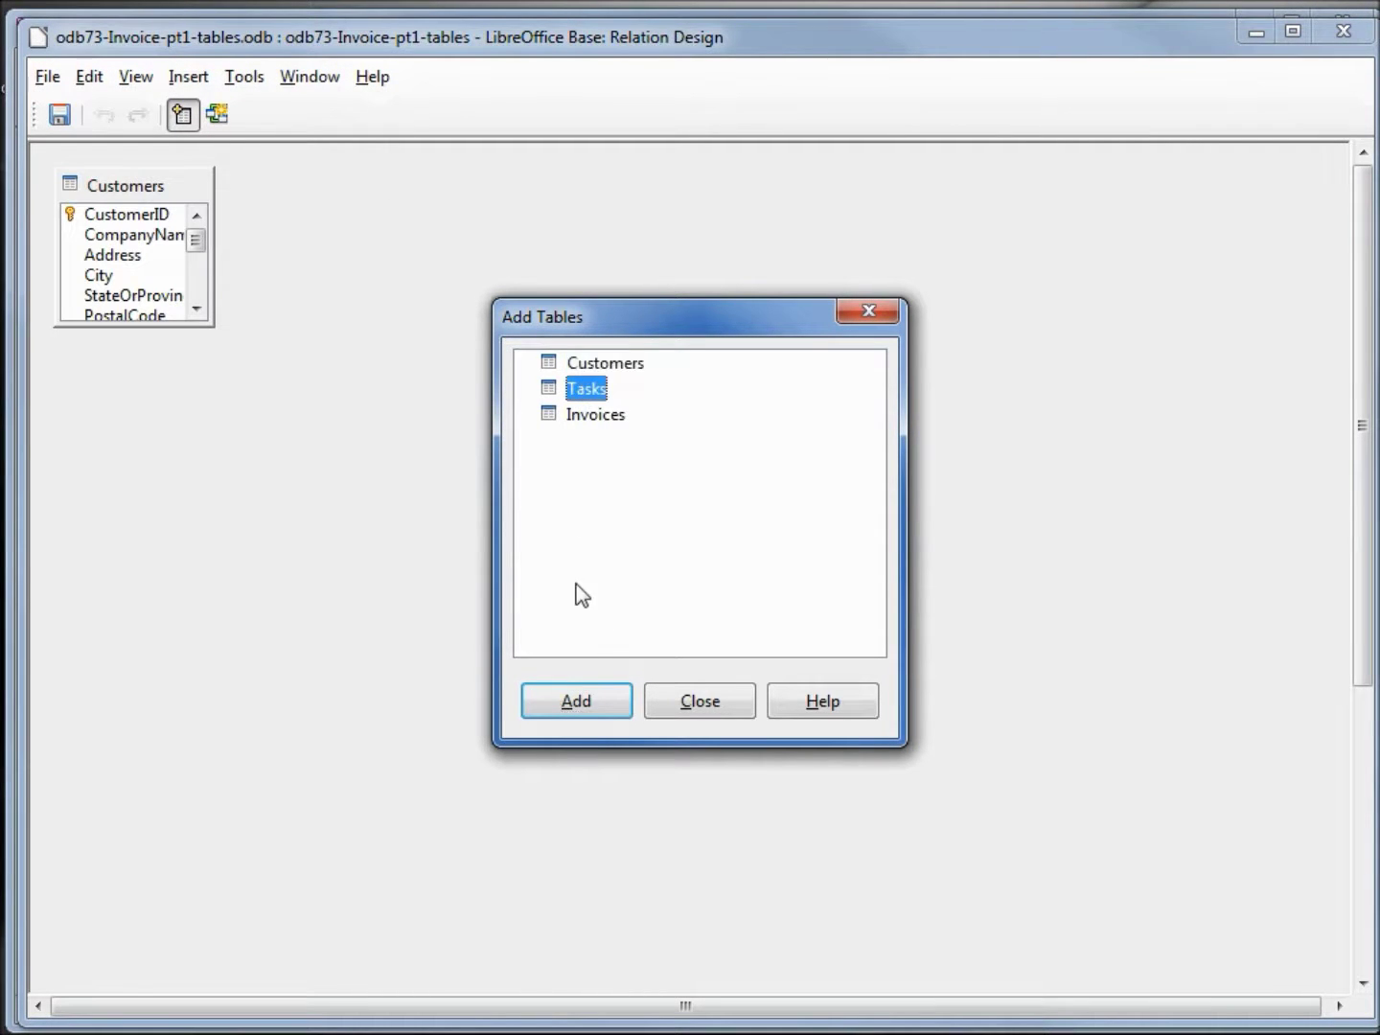
left_click(586, 712)
left_click(594, 415)
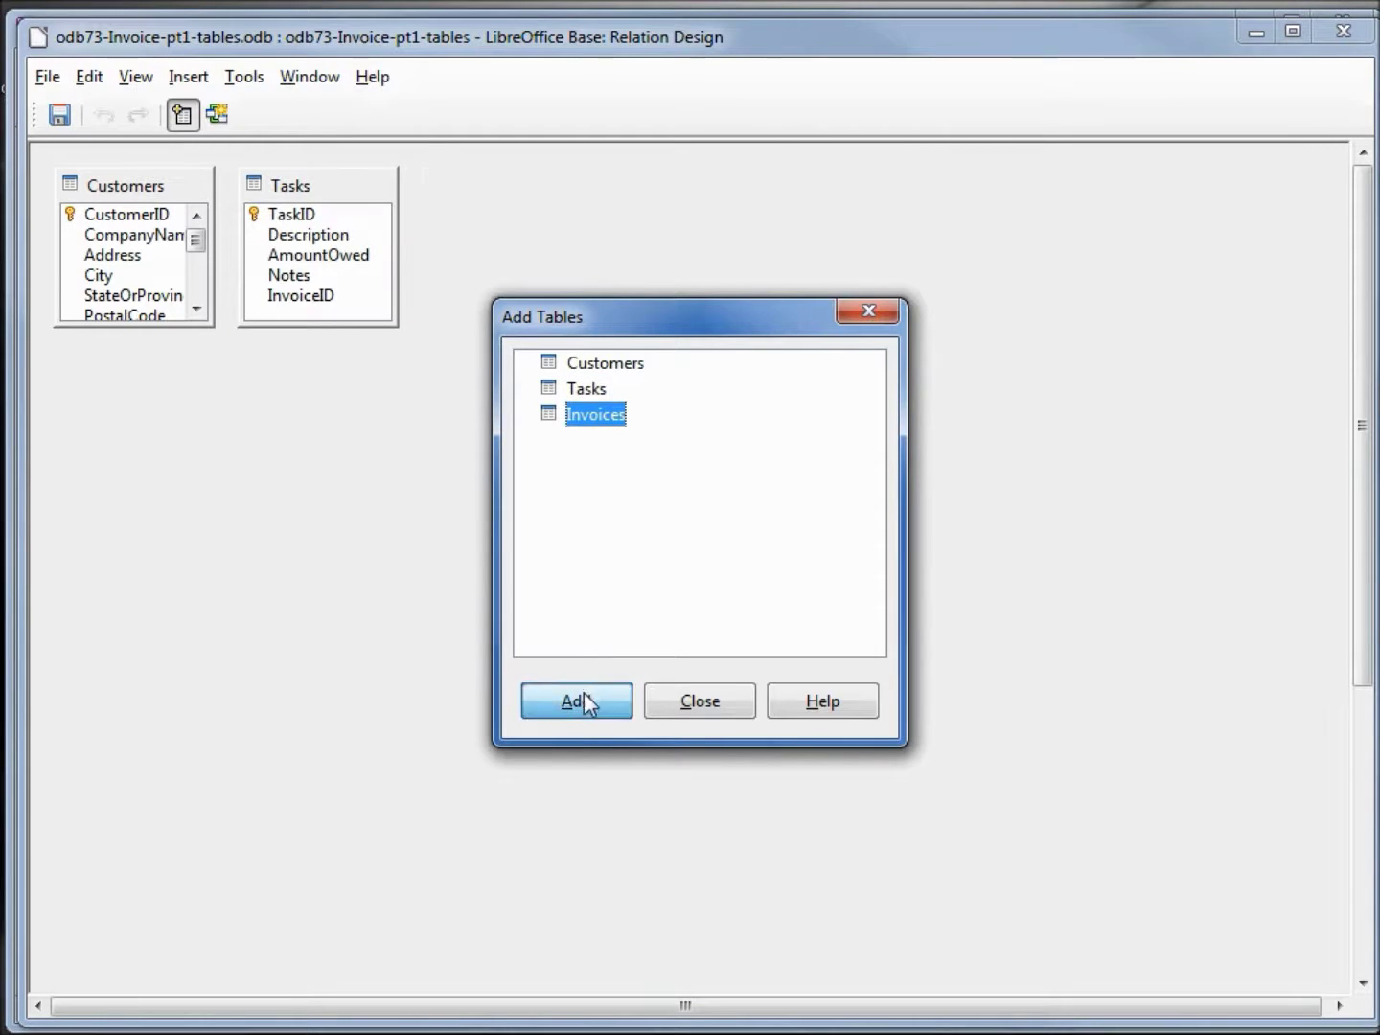
left_click(583, 691)
left_click(719, 710)
Spread out the Invoices and Tasks tables and link Customers.CustomerID to Invoices.CustomerID
left_click_drag(508, 186, 729, 224)
left_click_drag(346, 181, 399, 365)
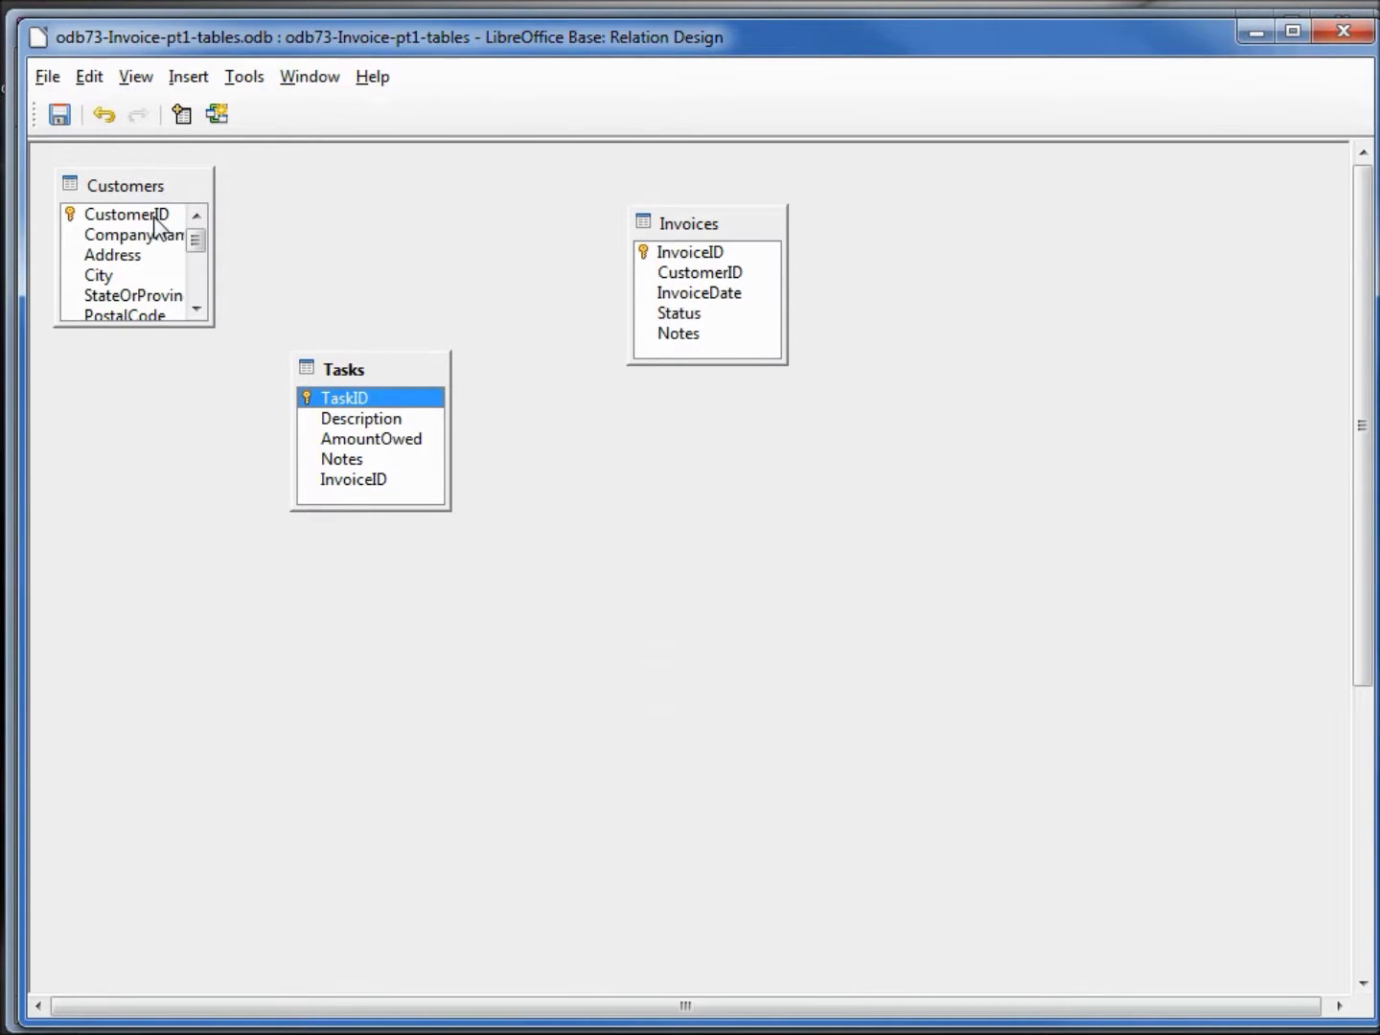
left_click_drag(154, 220, 692, 273)
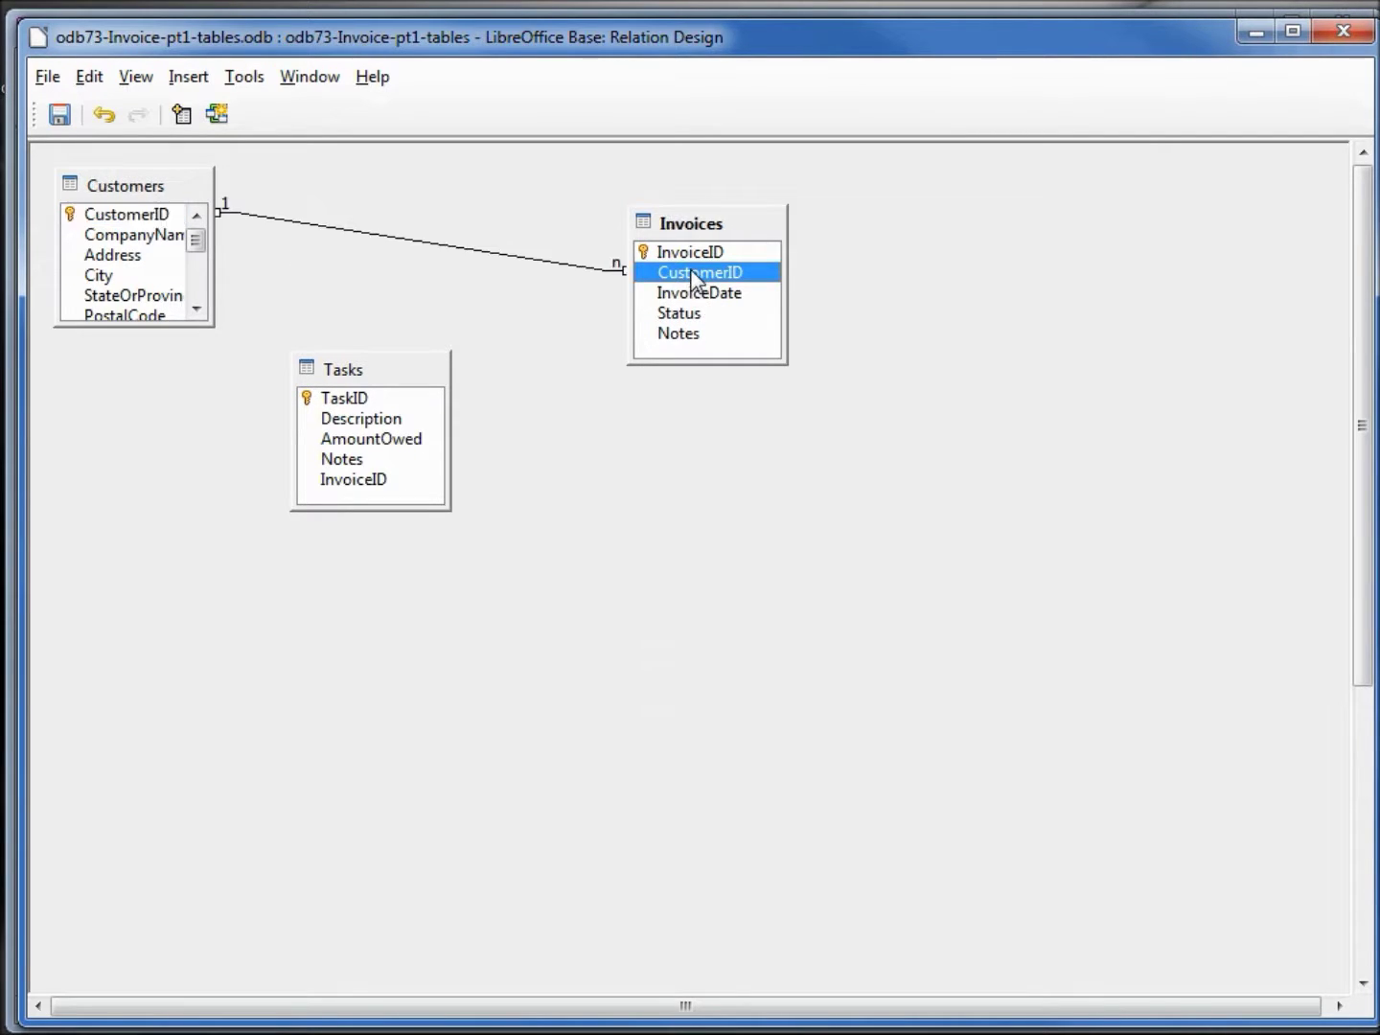
Set the Customers–Invoices relationship on CustomerID to Update cascade
right_click(571, 263)
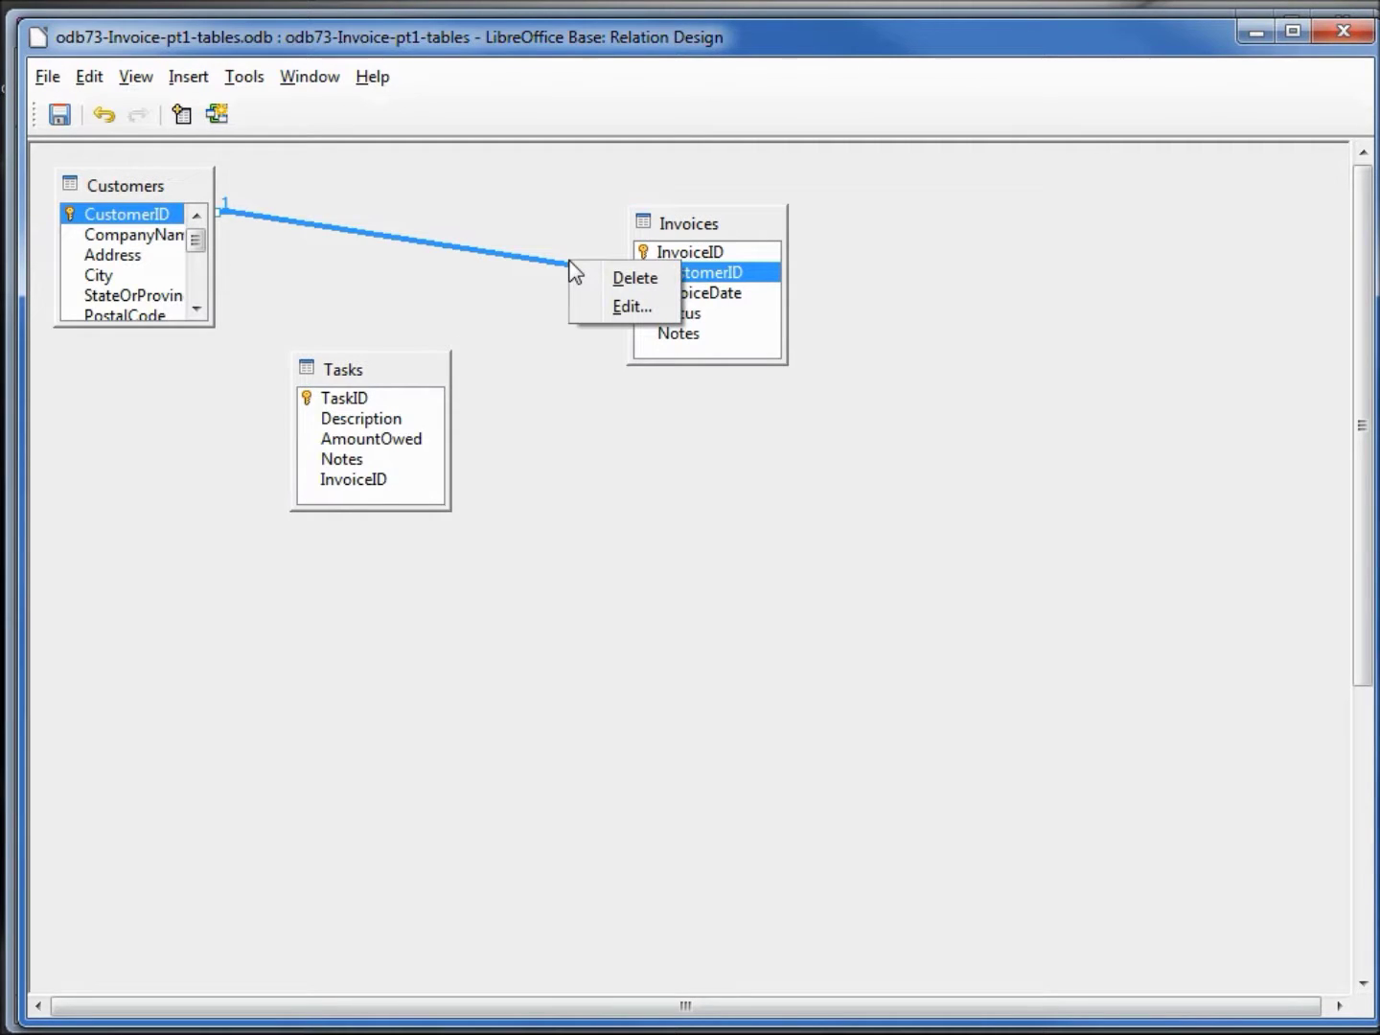
left_click(621, 312)
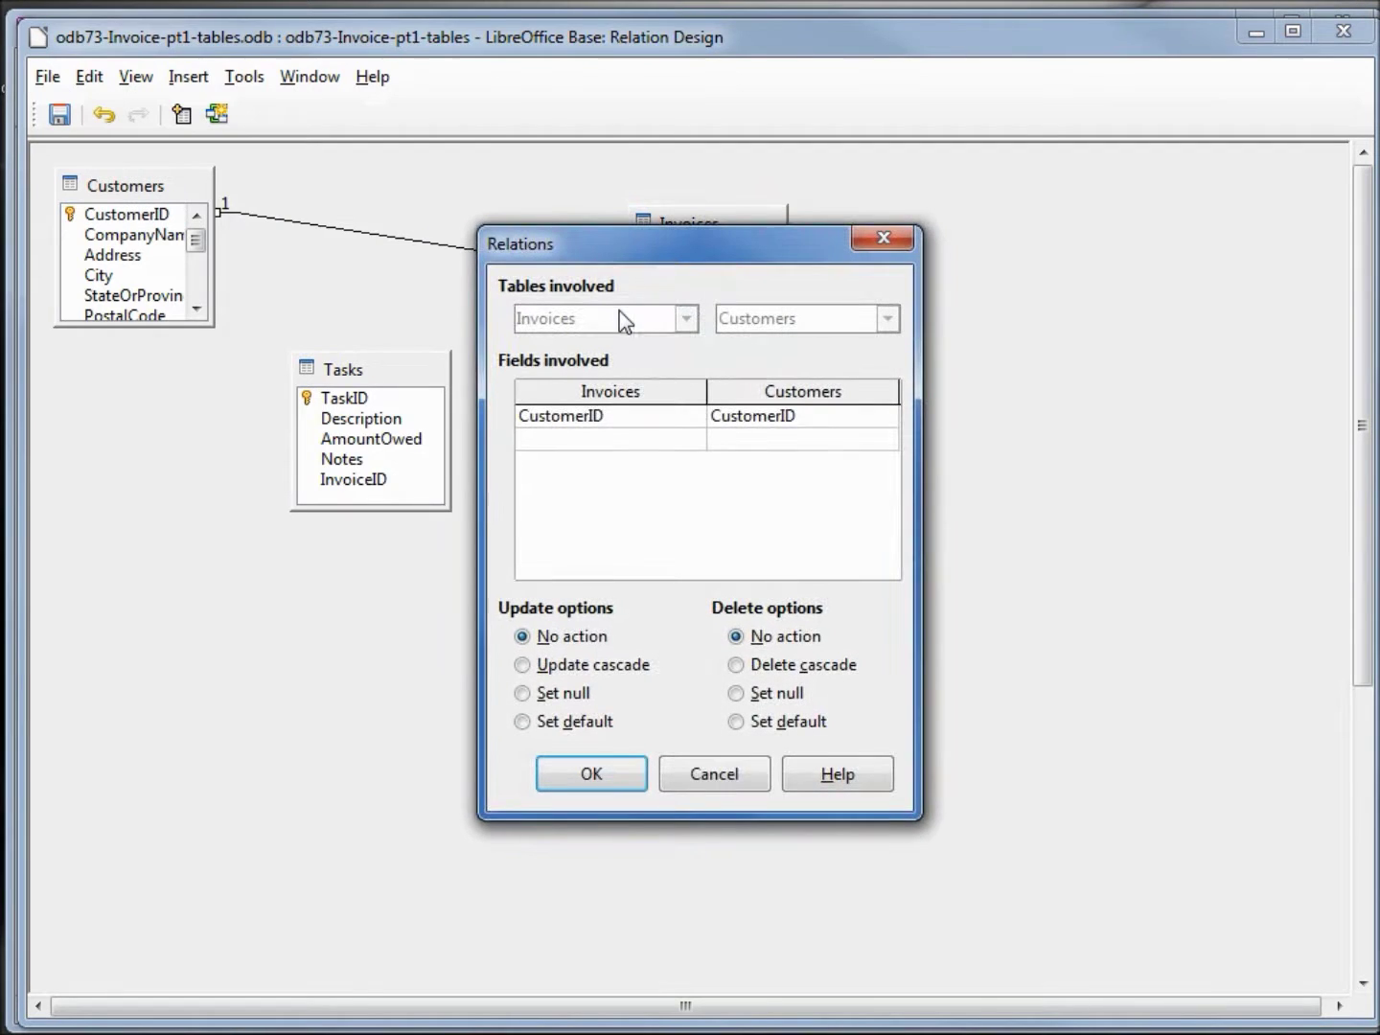
left_click(524, 665)
left_click(587, 772)
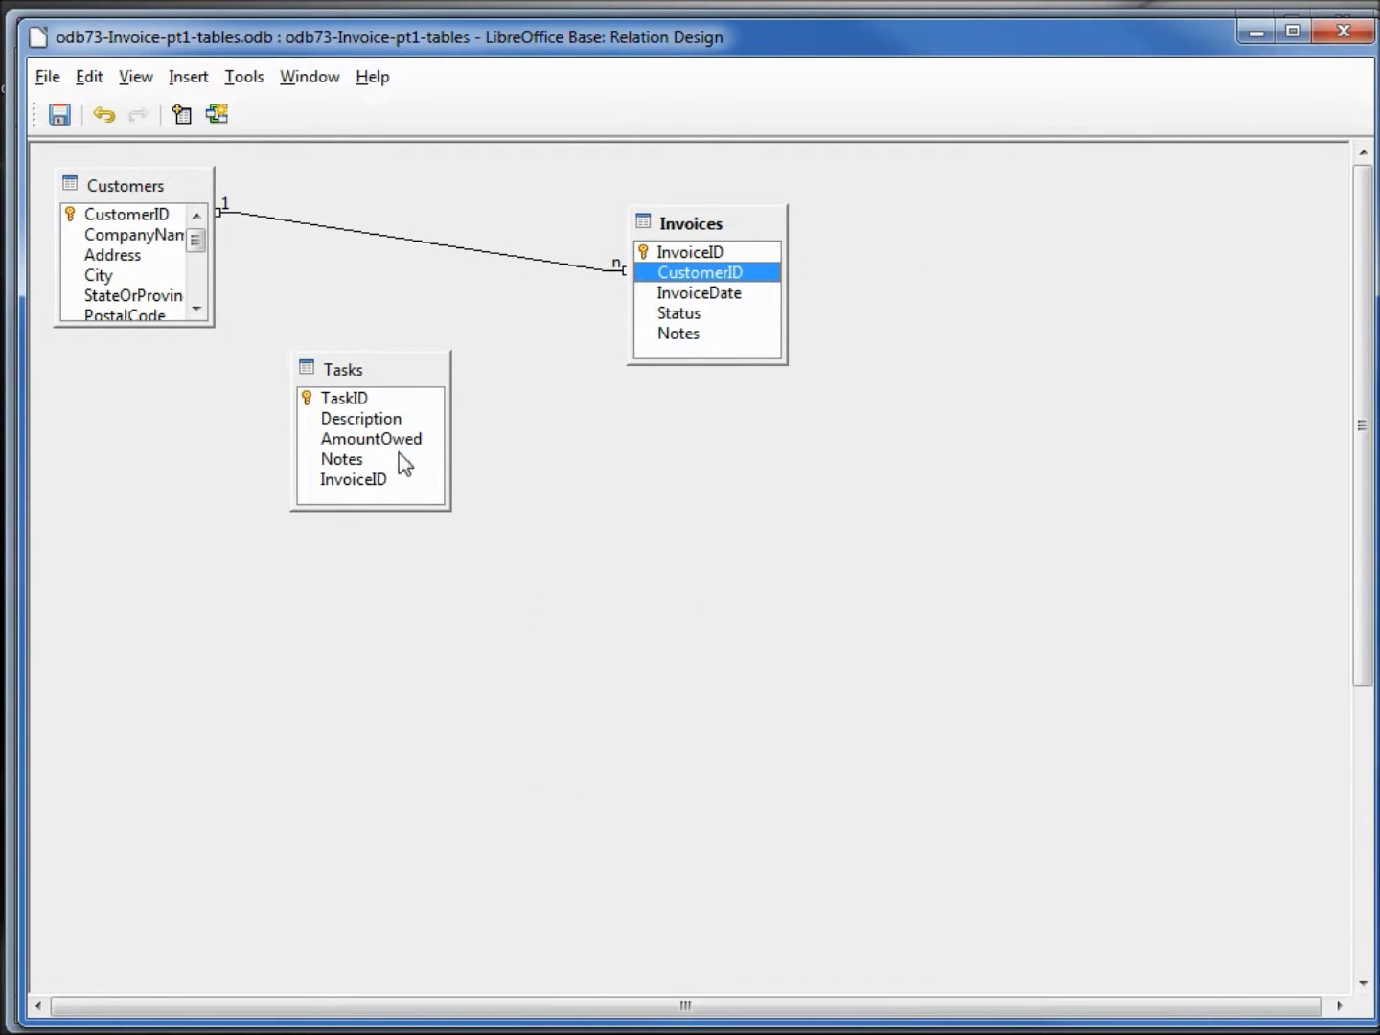
left_click(373, 481)
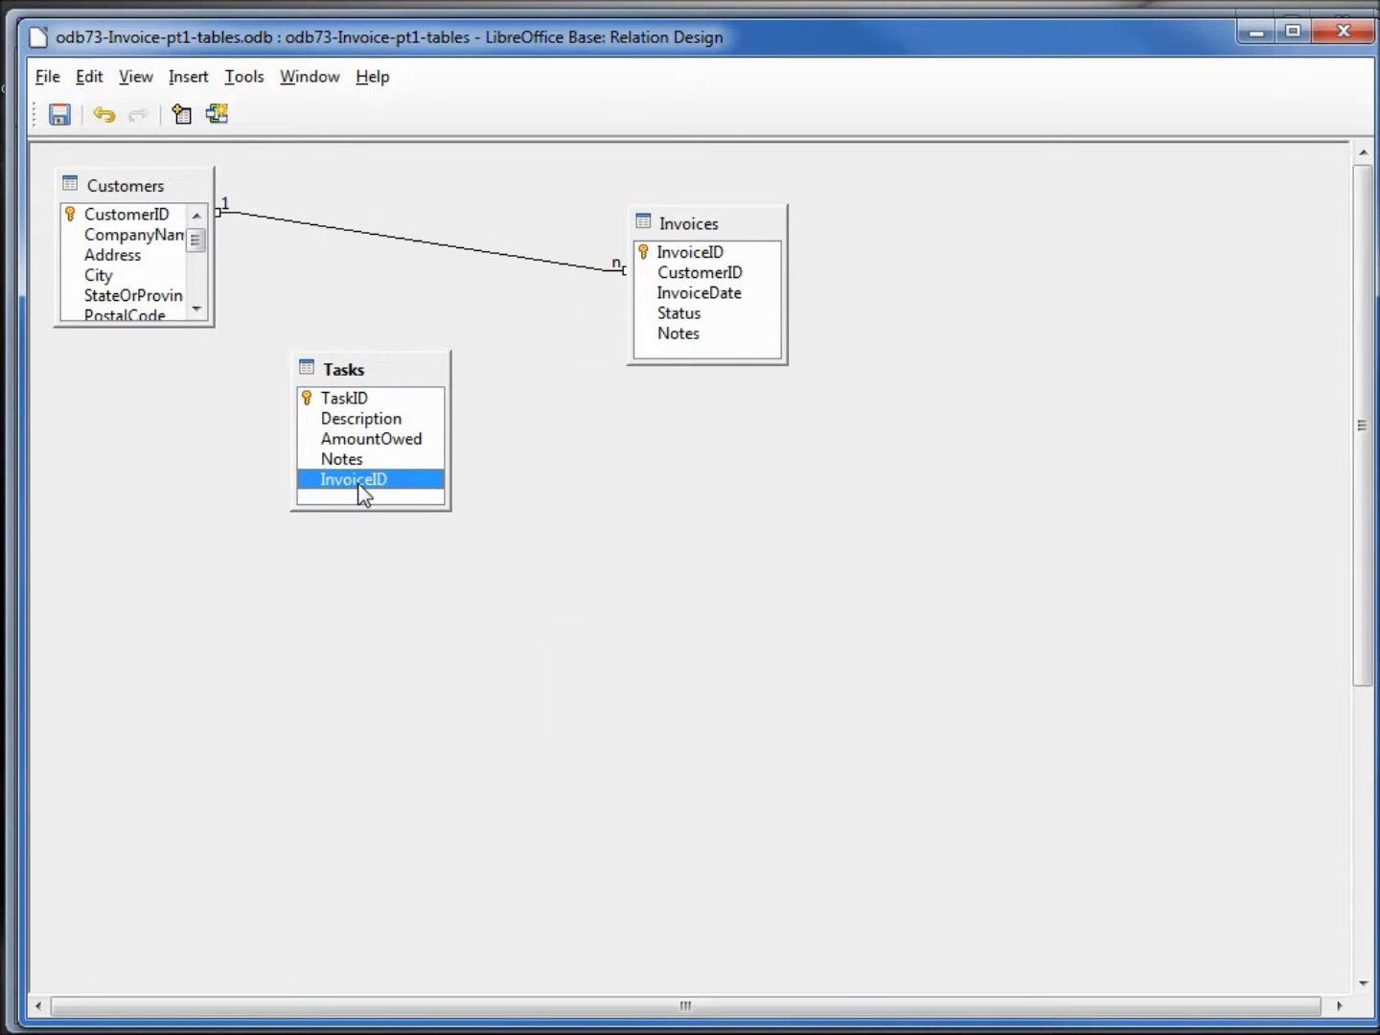
Link Tasks.InvoiceID to Invoices.InvoiceID and give that relation Update cascade
left_click_drag(359, 487, 682, 249)
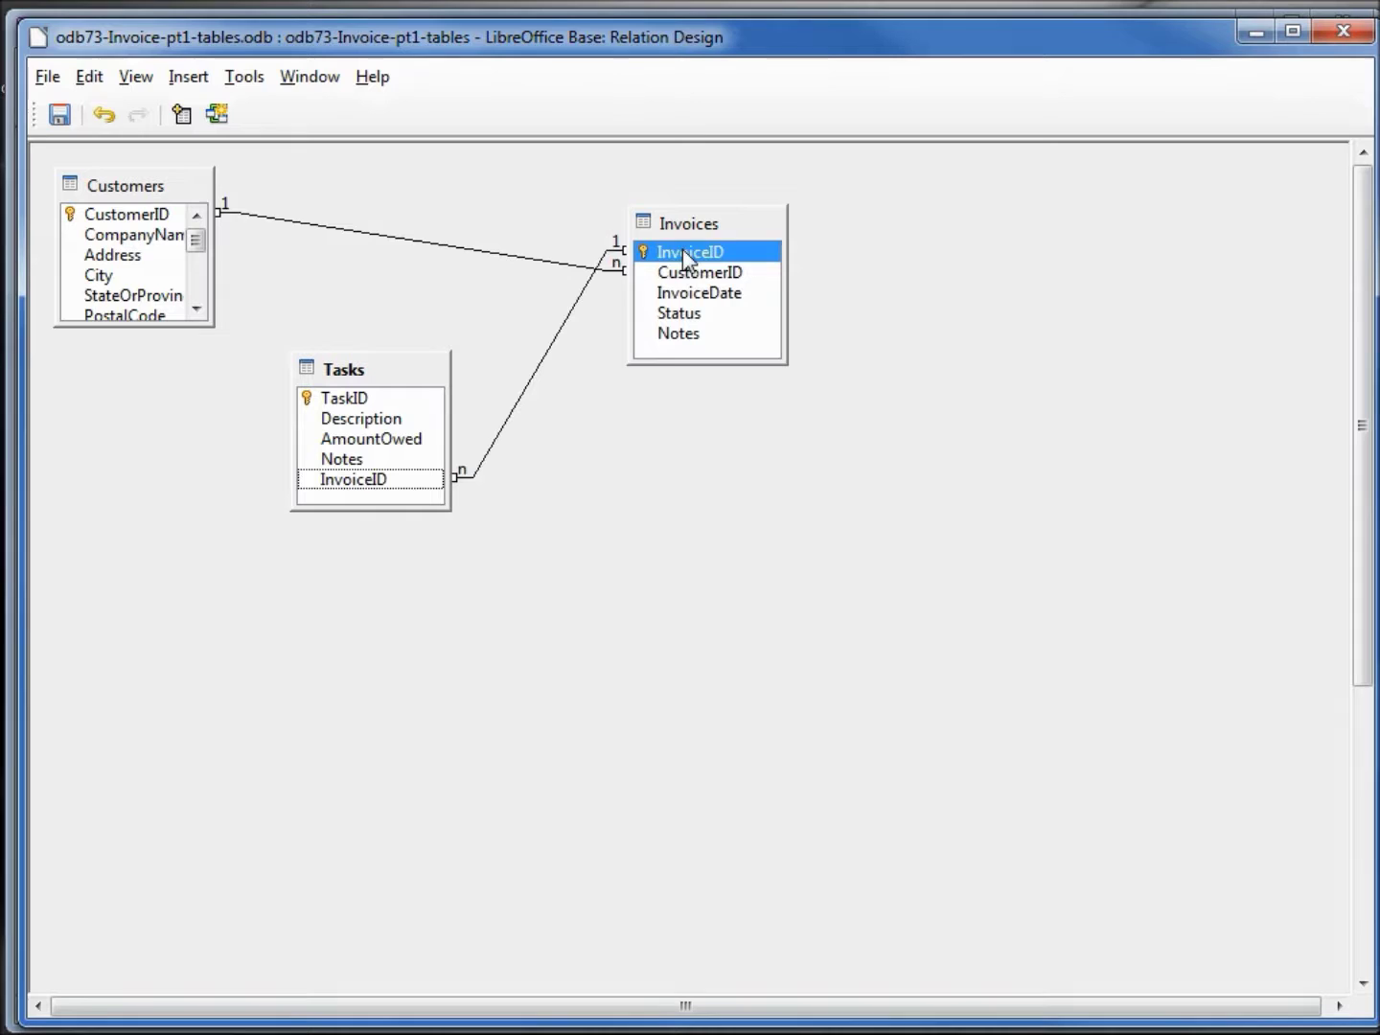
right_click(572, 311)
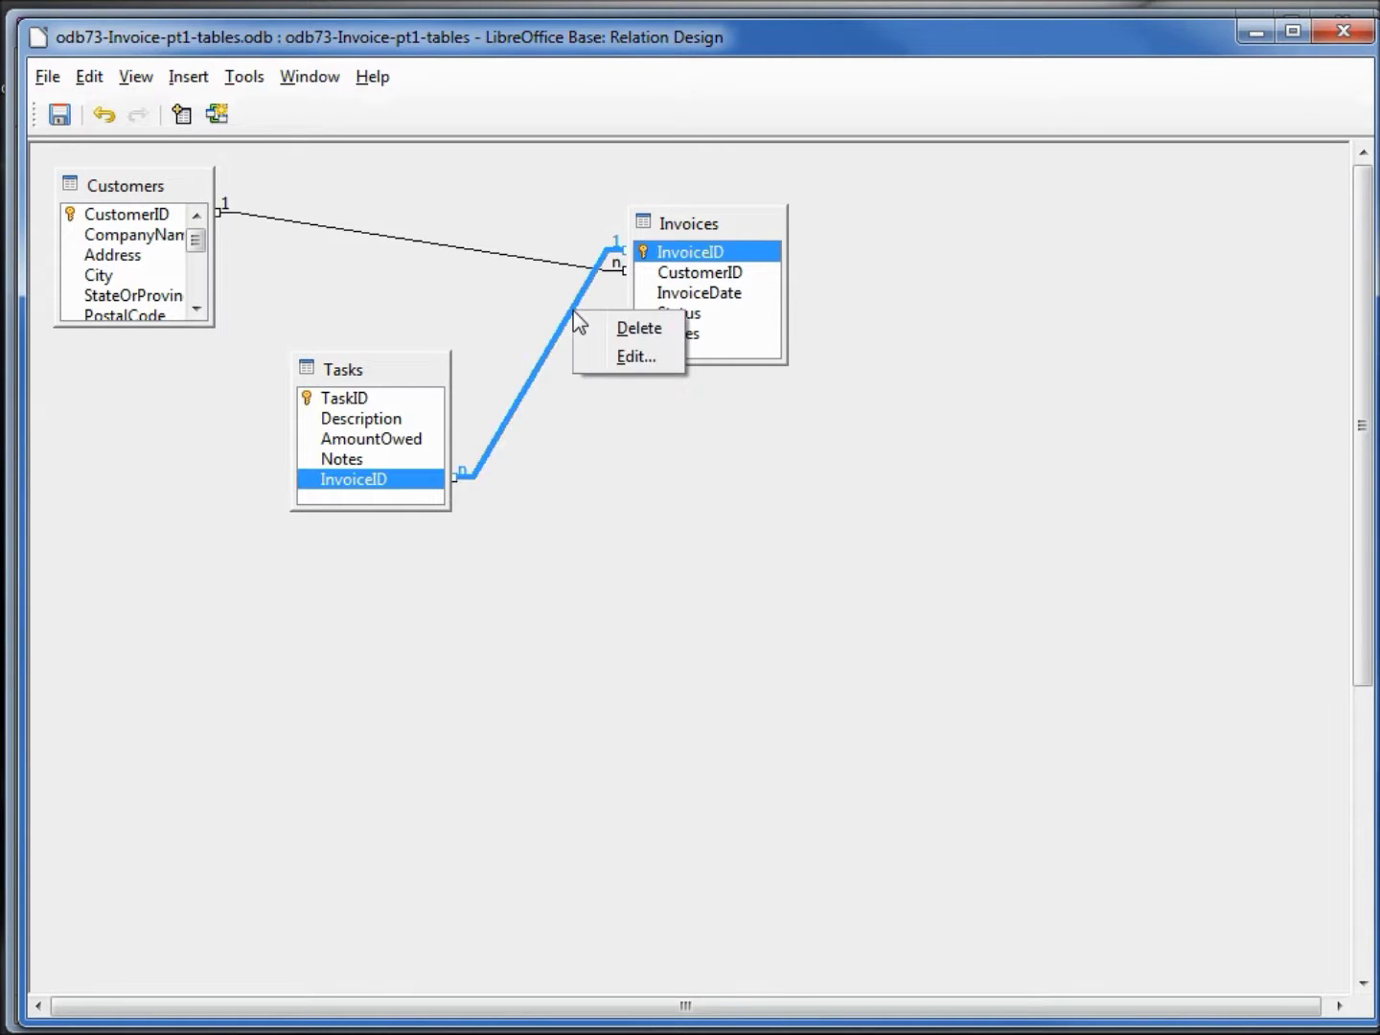
left_click(630, 356)
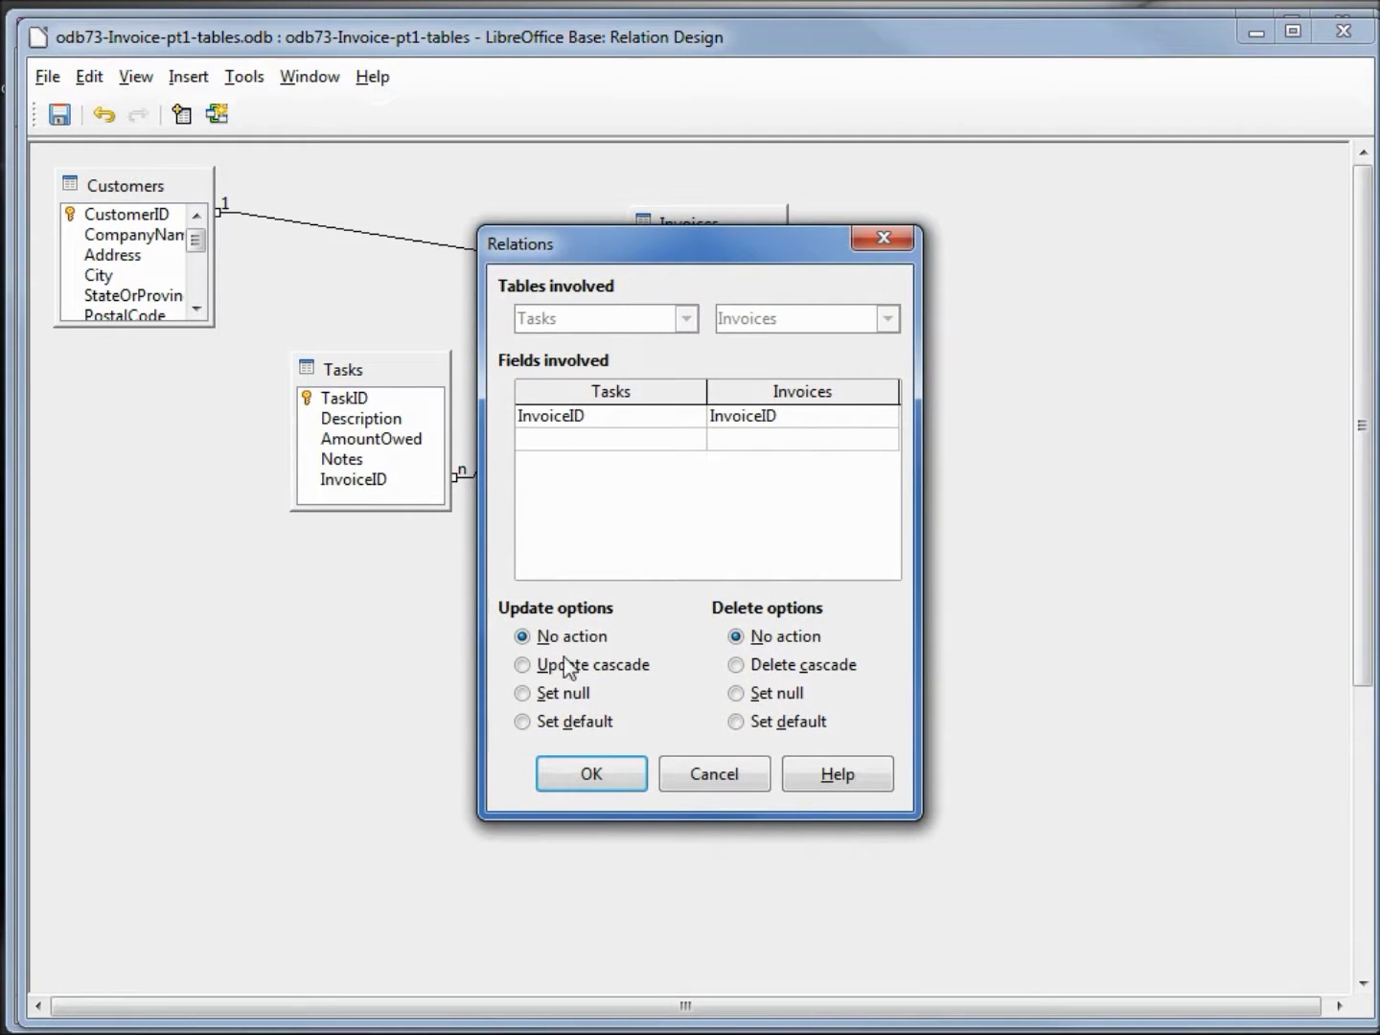
left_click(522, 665)
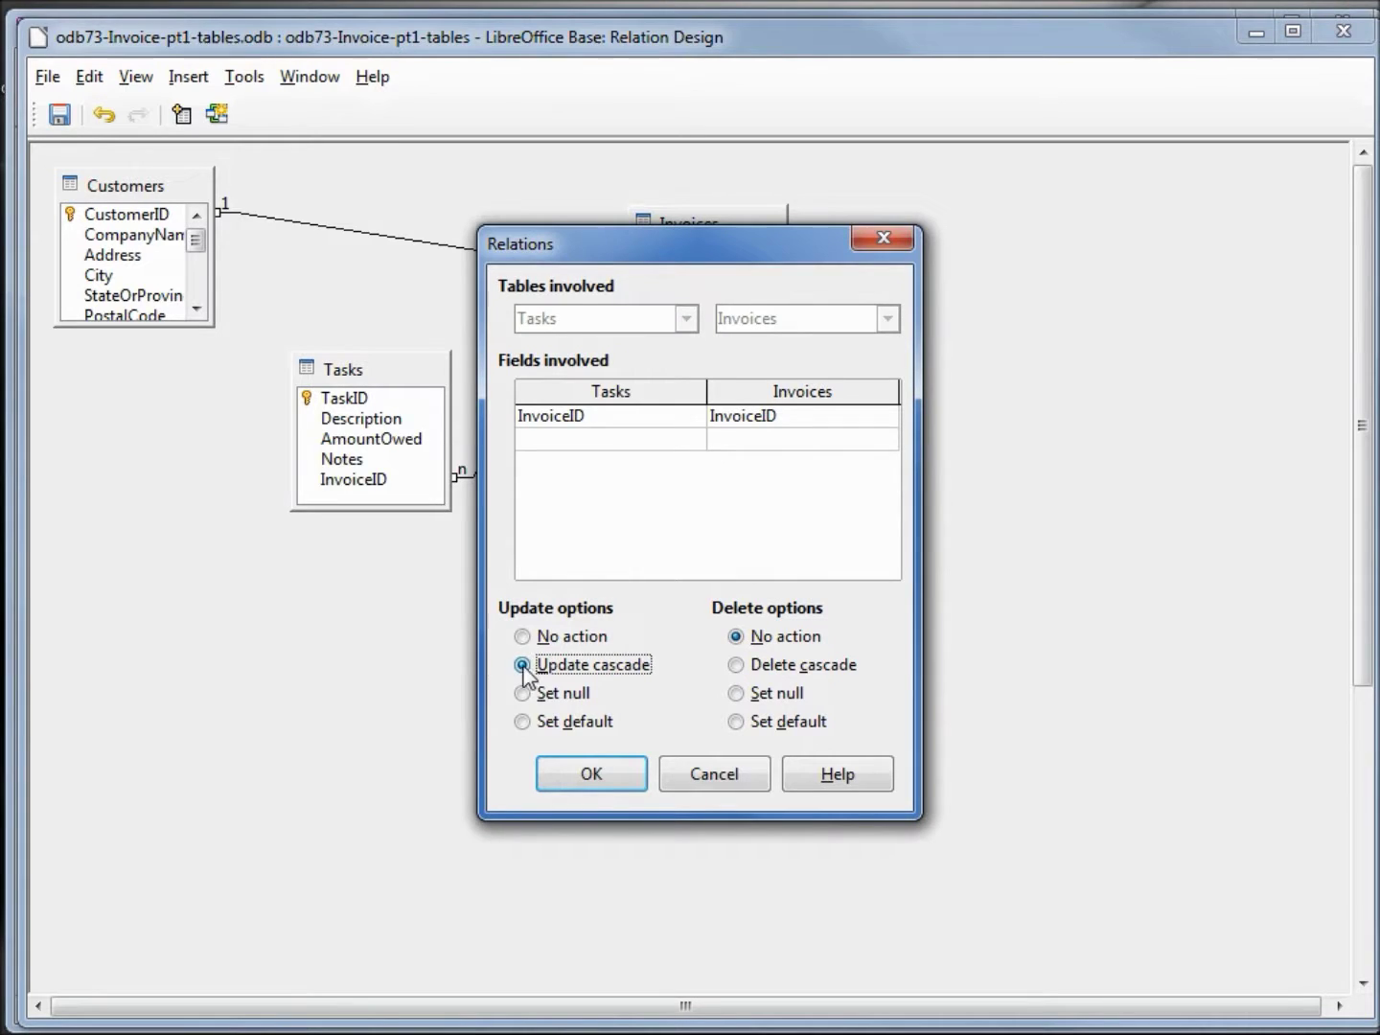
left_click(593, 774)
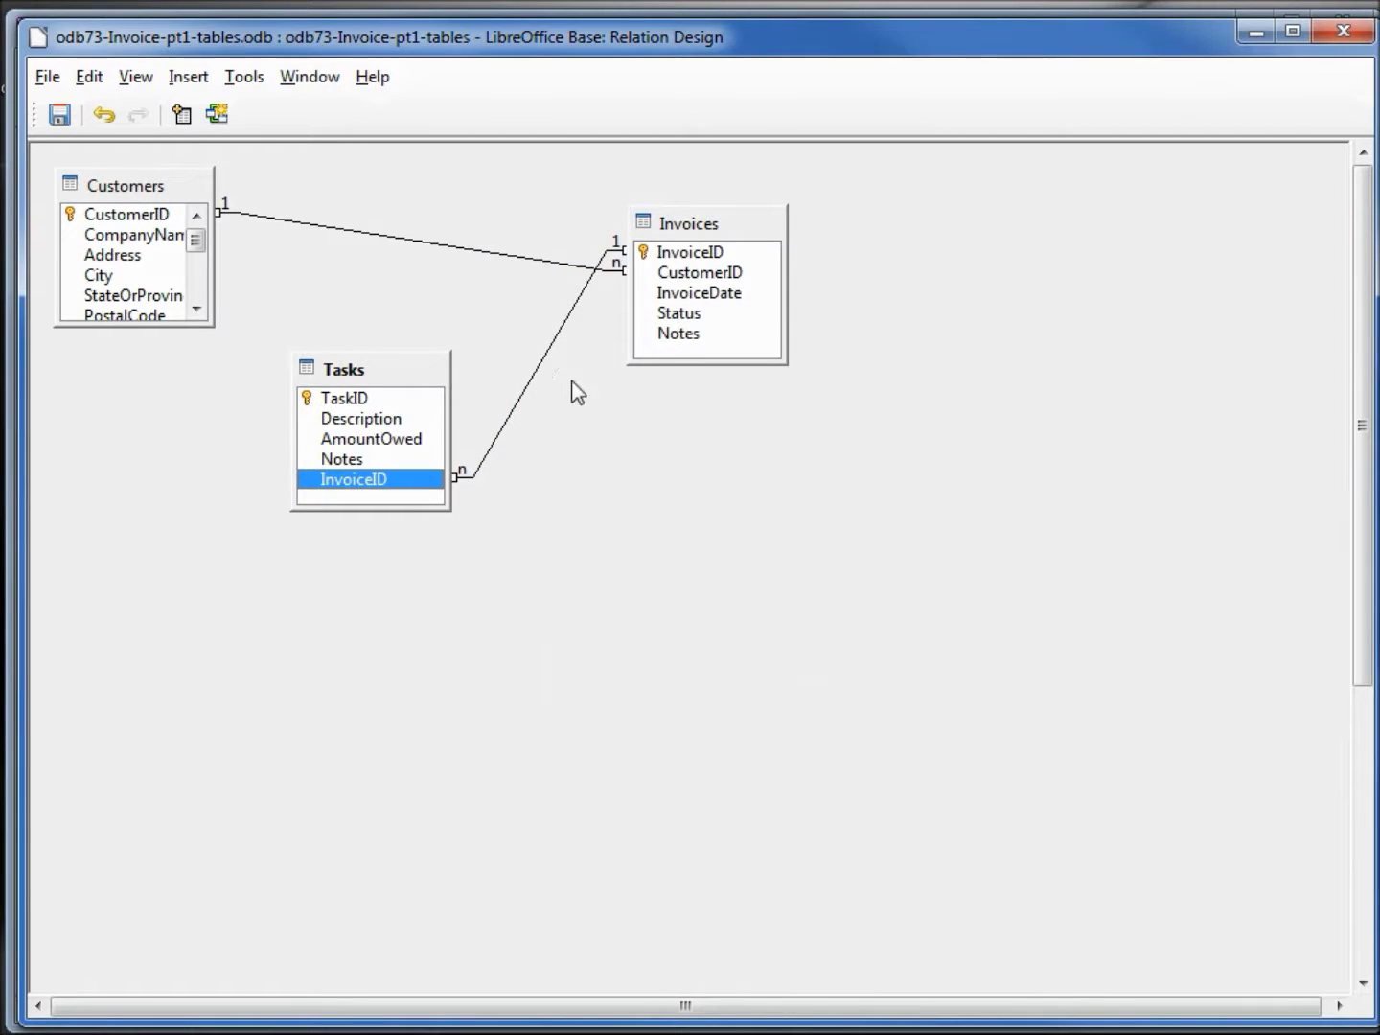
Arrange Customers, Invoices and Tasks in a row, save the layout, and close the designer
left_click_drag(751, 223, 486, 237)
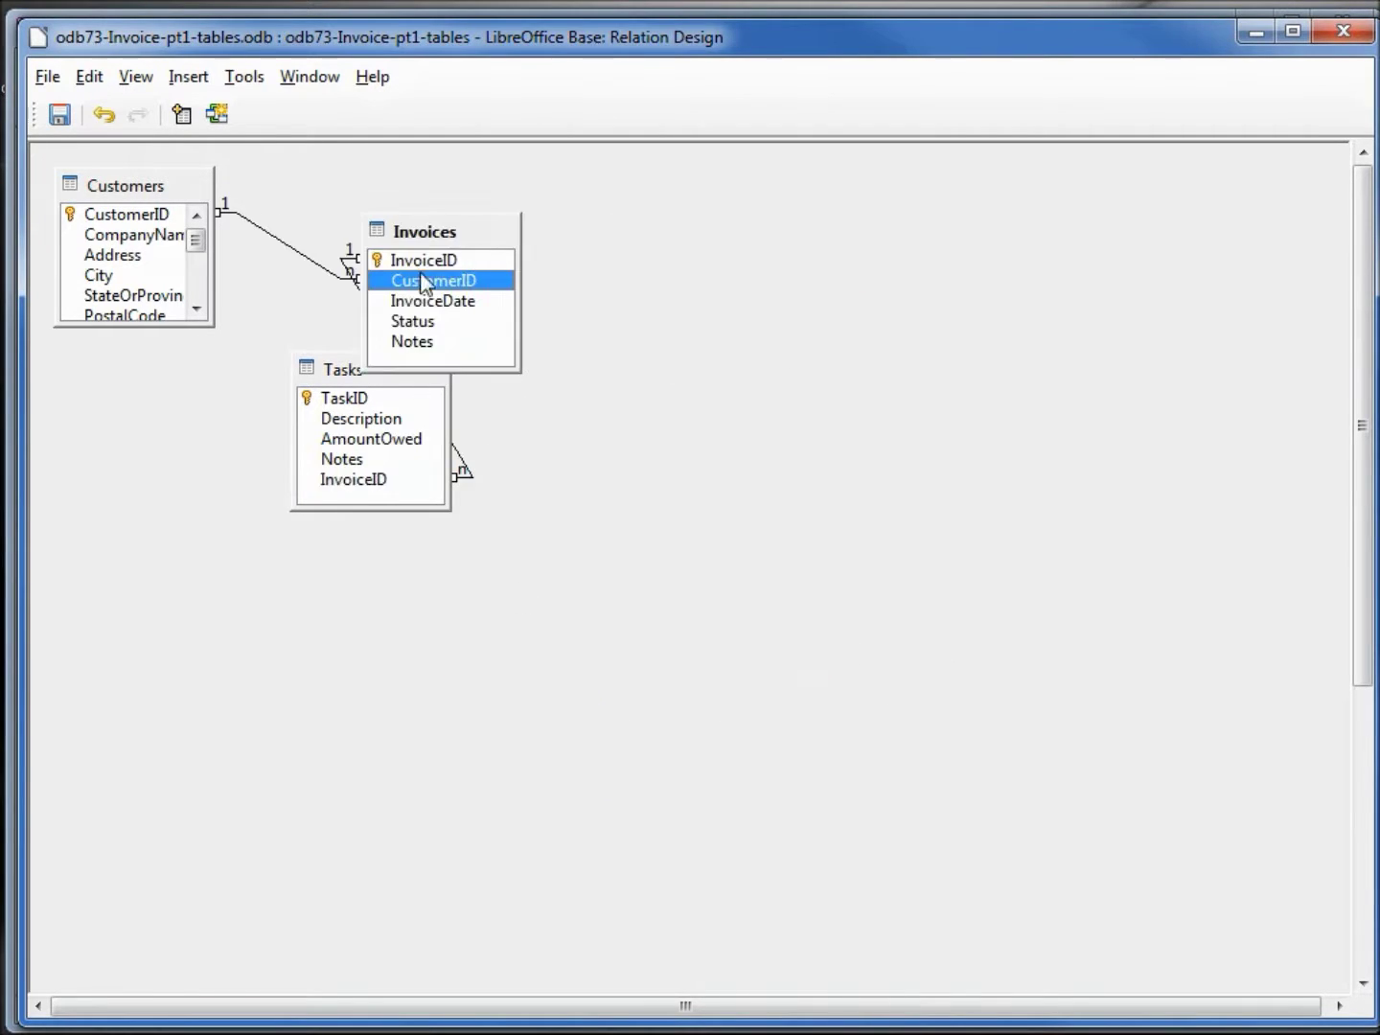
left_click_drag(330, 369, 699, 272)
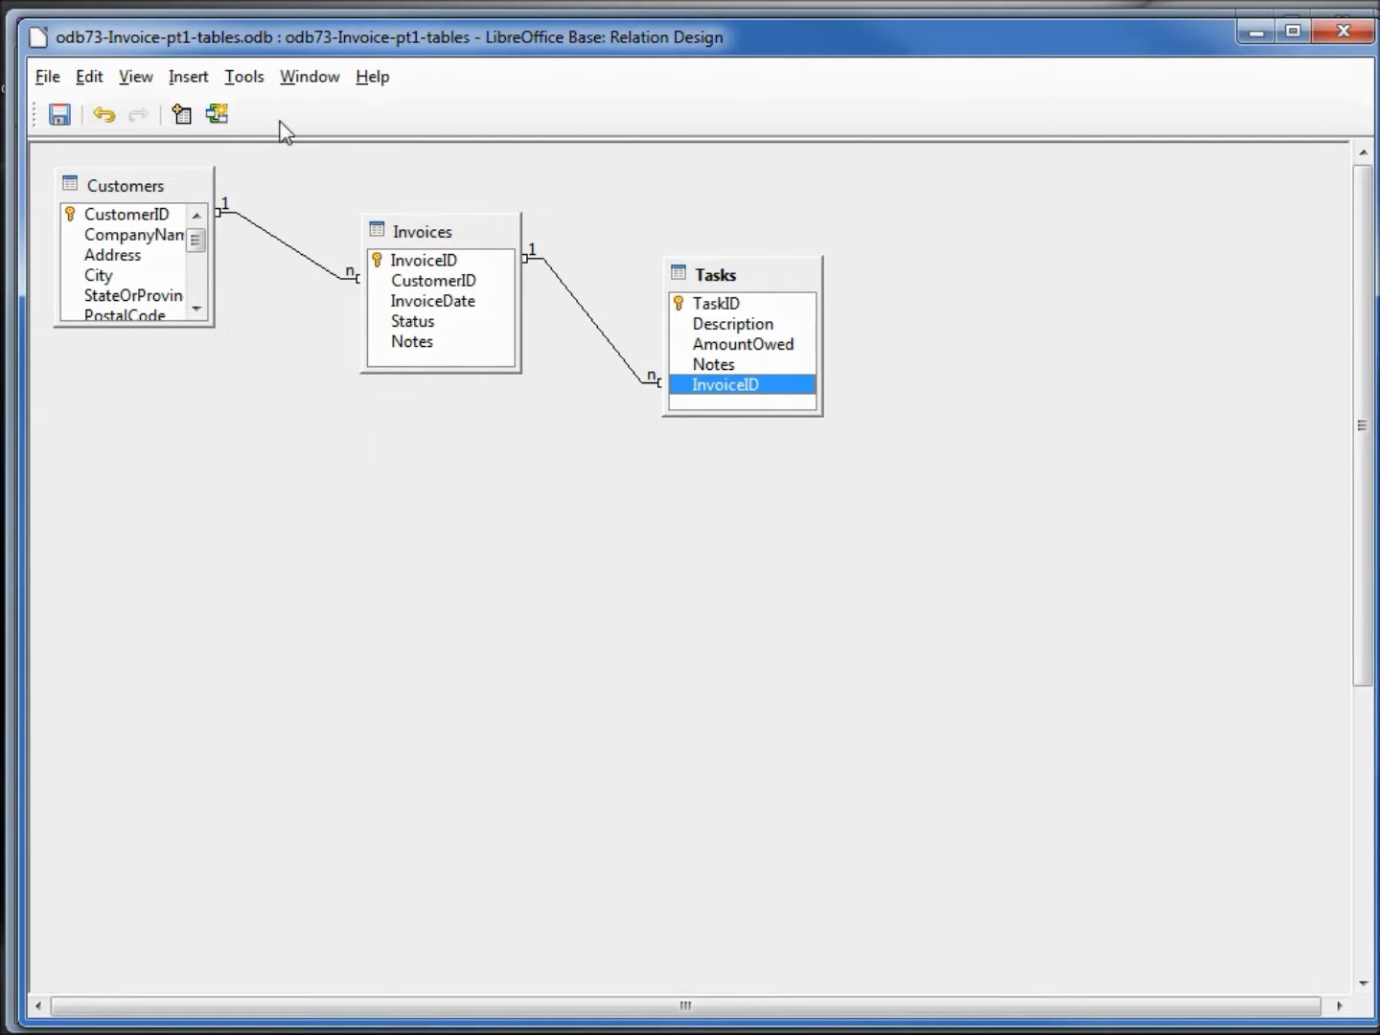
left_click(60, 116)
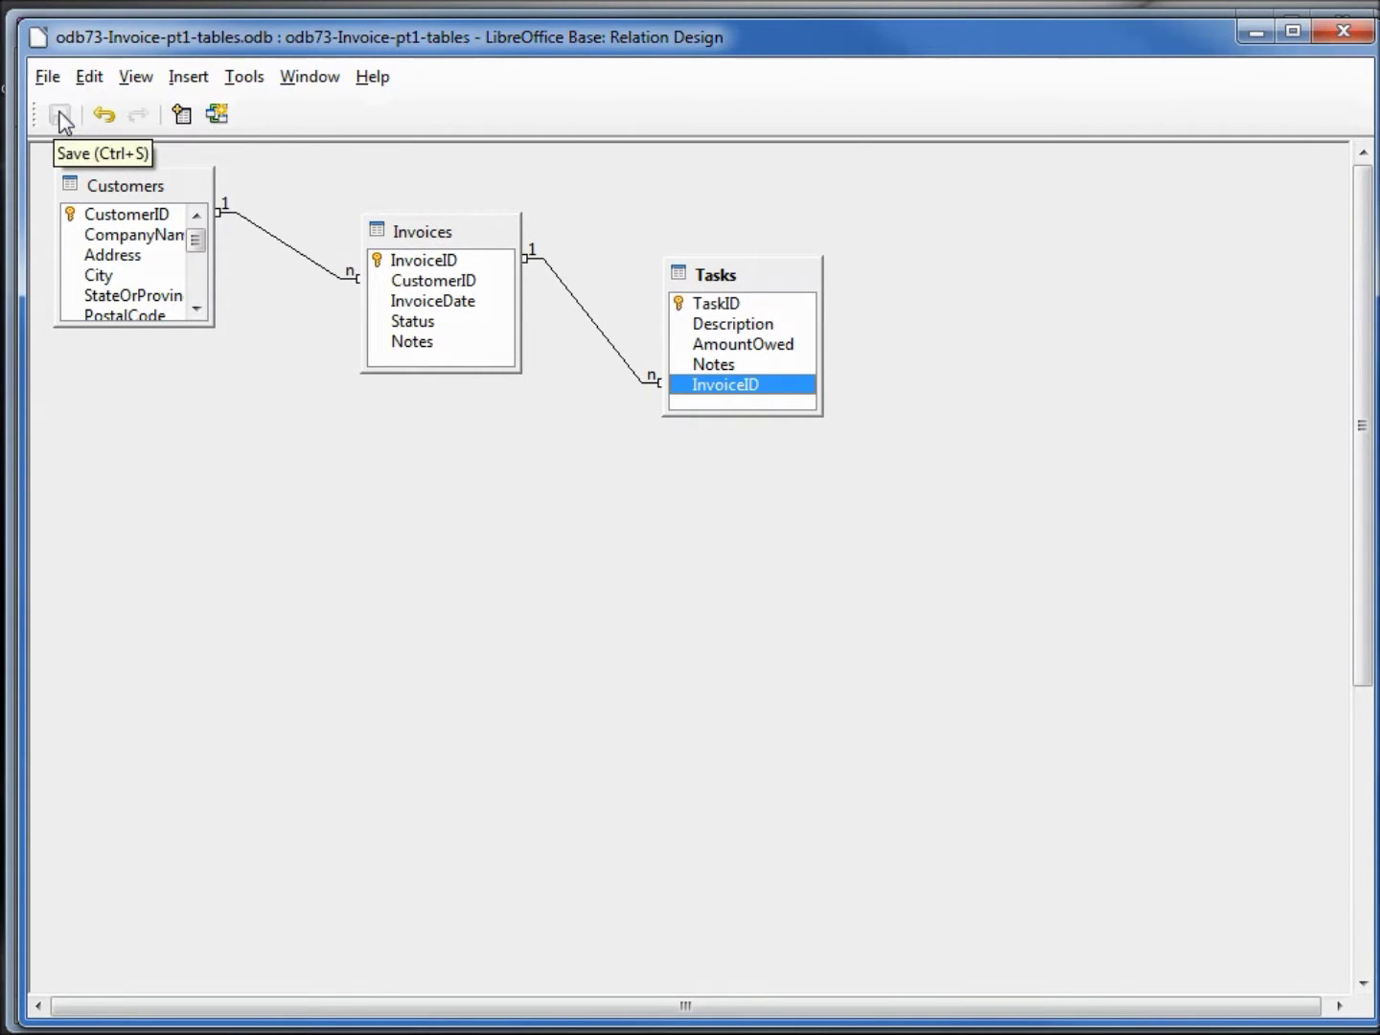
left_click(1343, 33)
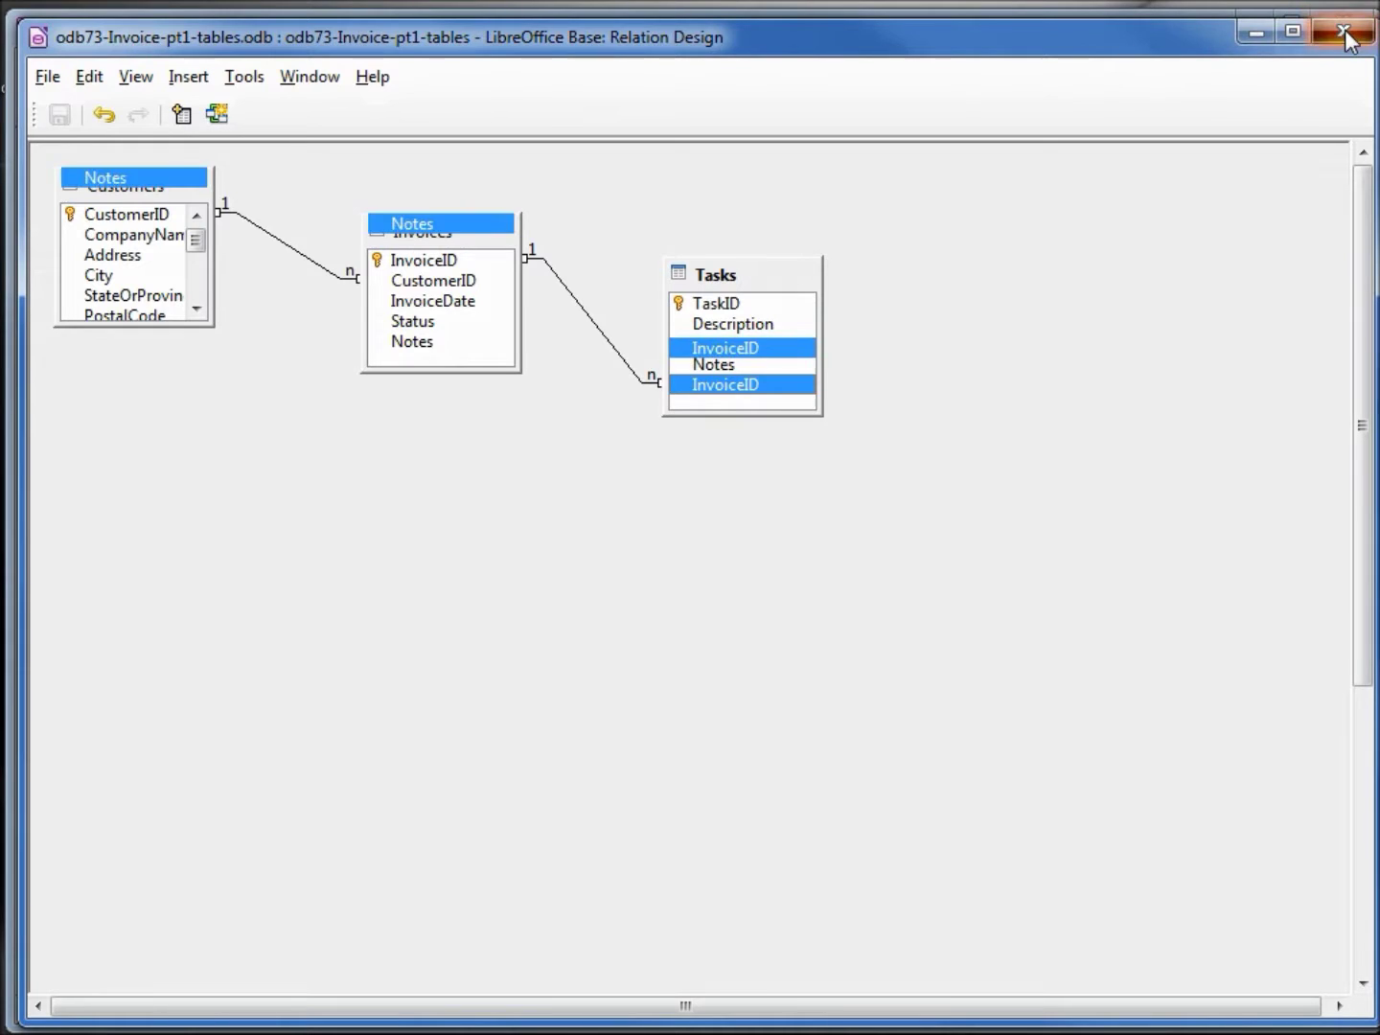